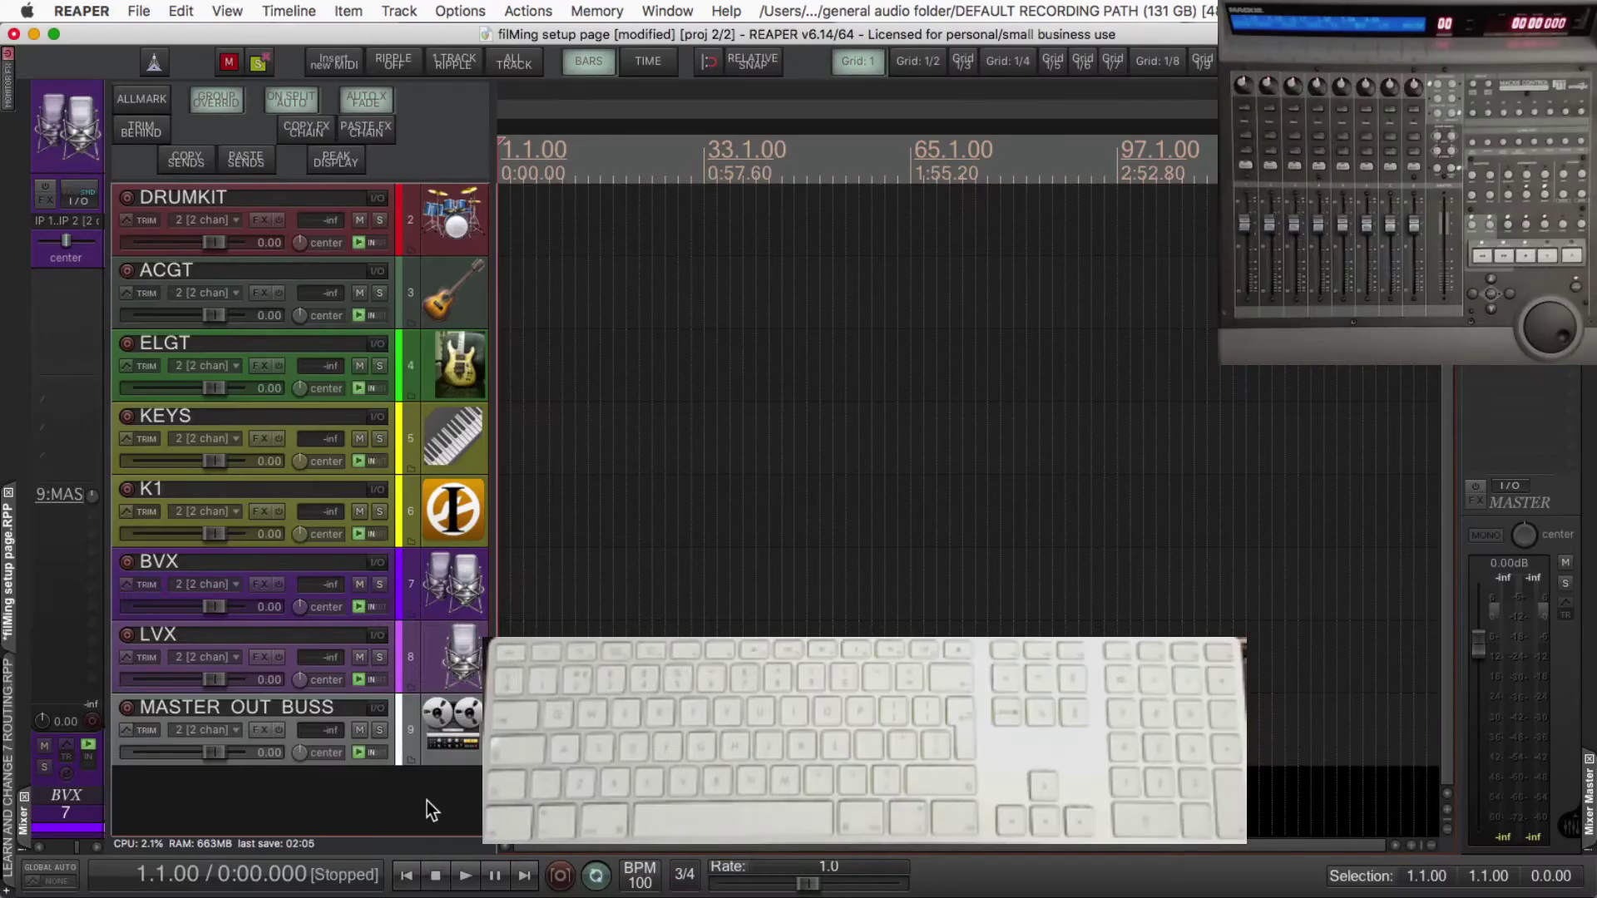
Insert the EFX track template, with its EFX SENDS BUSS, after the LVX track
{"action": "key", "text": "Down"}
{"action": "key", "text": "F17"}
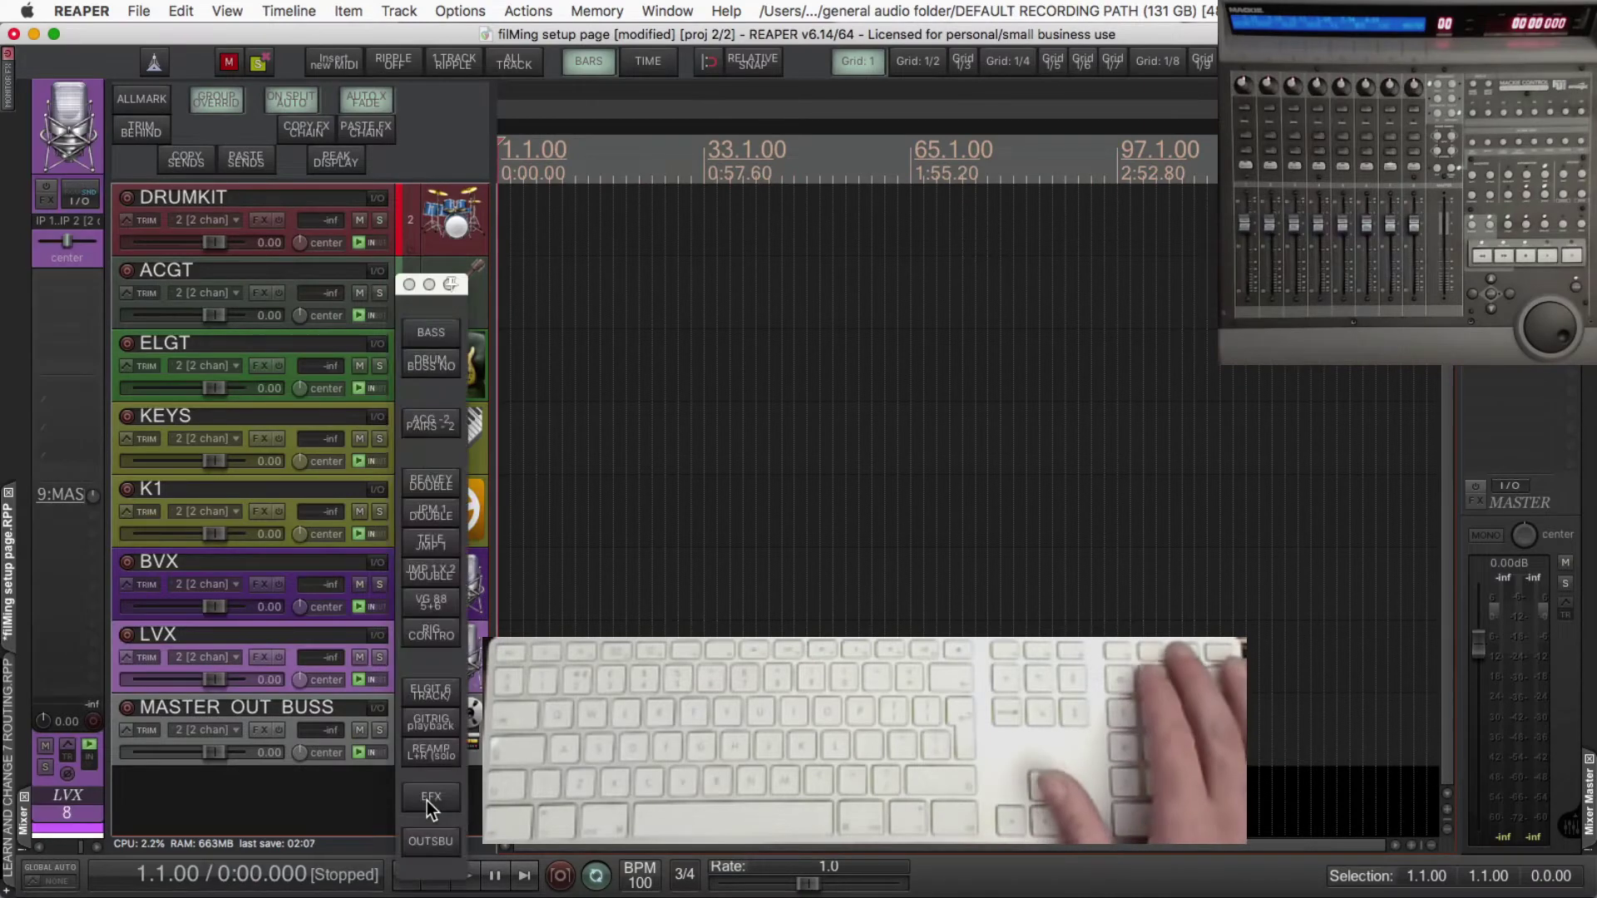
{"action": "left_click", "coordinate": [430, 799]}
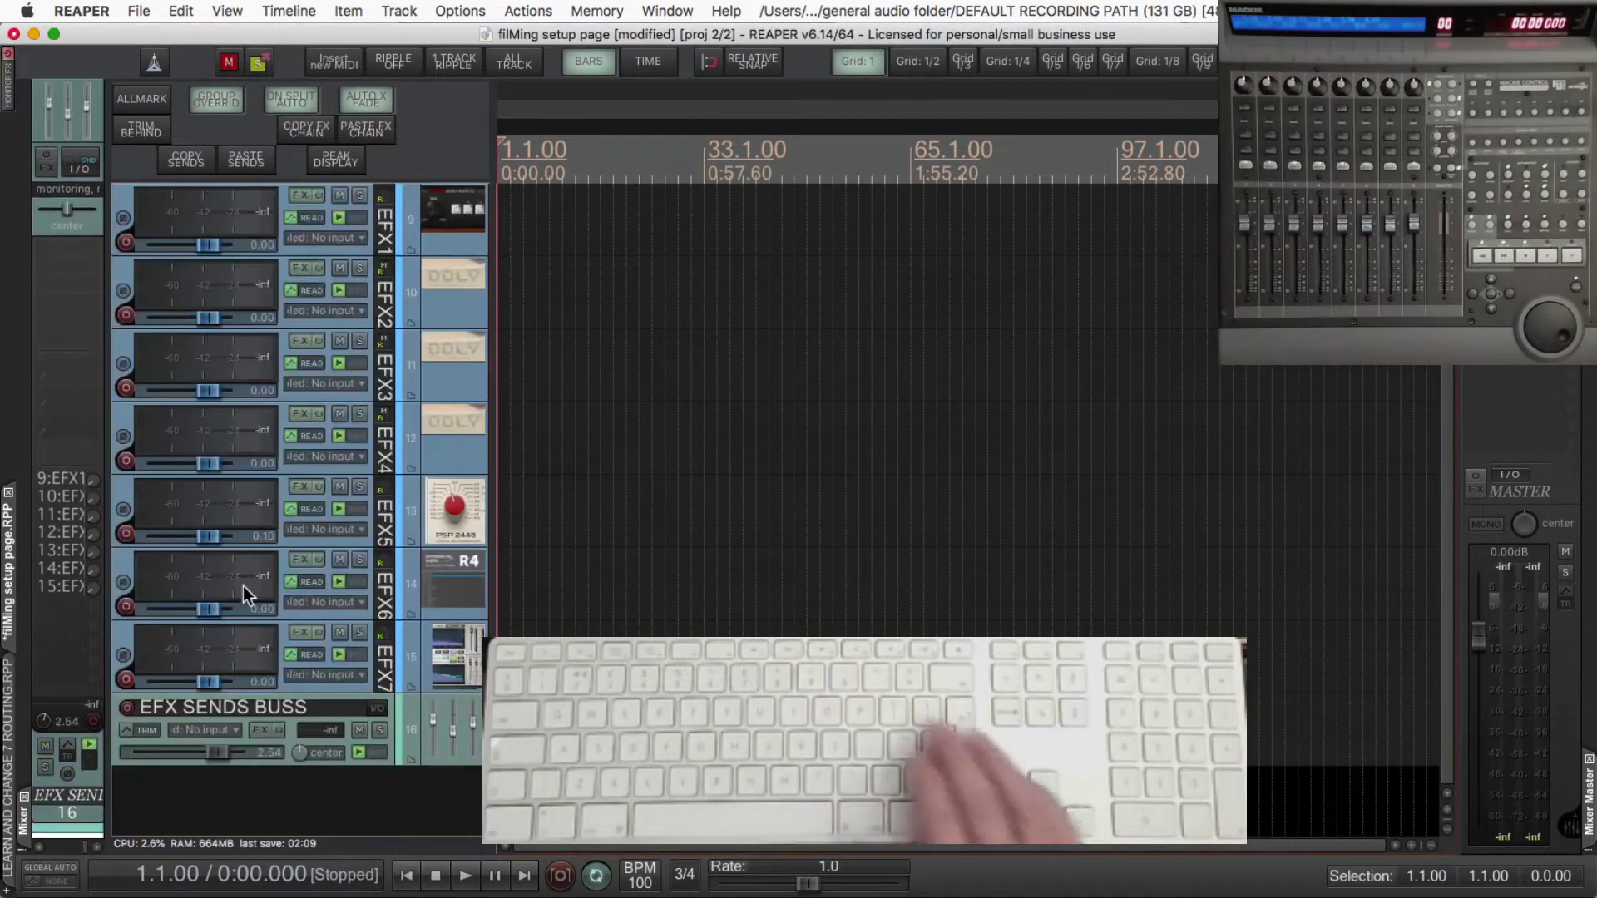
Copy the sends of the EFX SENDS BUSS track and paste them onto the tracks BASS through LVX
{"action": "key", "text": "Down"}
{"action": "key", "text": "Down"}
{"action": "key", "text": "Down"}
{"action": "key", "text": "Down"}
{"action": "key", "text": "Down"}
{"action": "key", "text": "Down"}
{"action": "key", "text": "Down"}
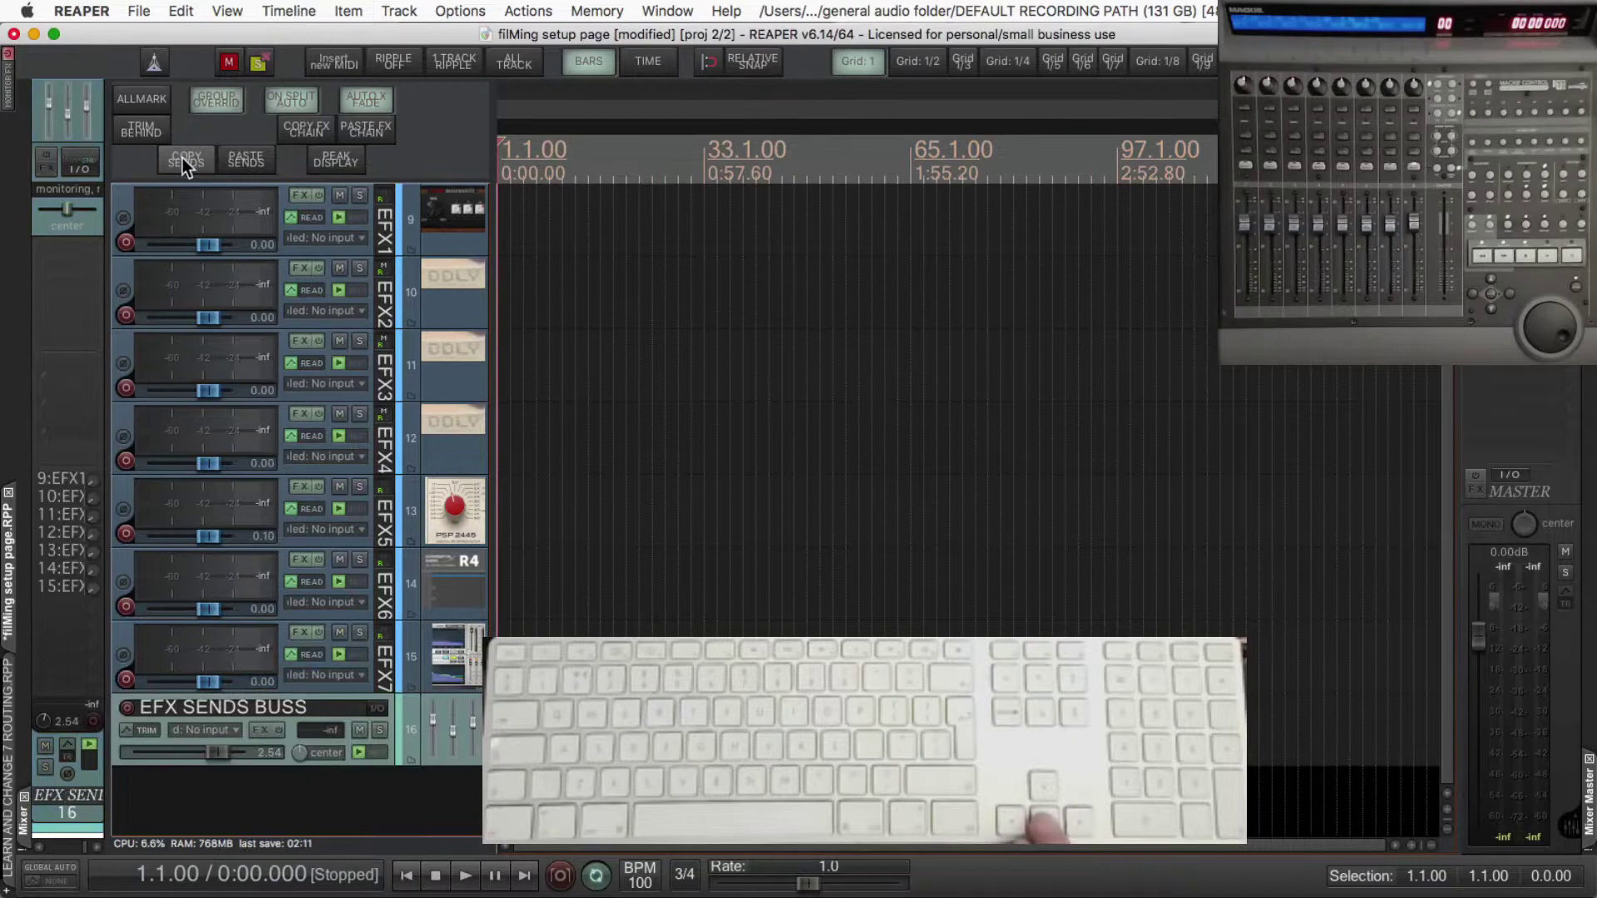
{"action": "left_click", "coordinate": [183, 158]}
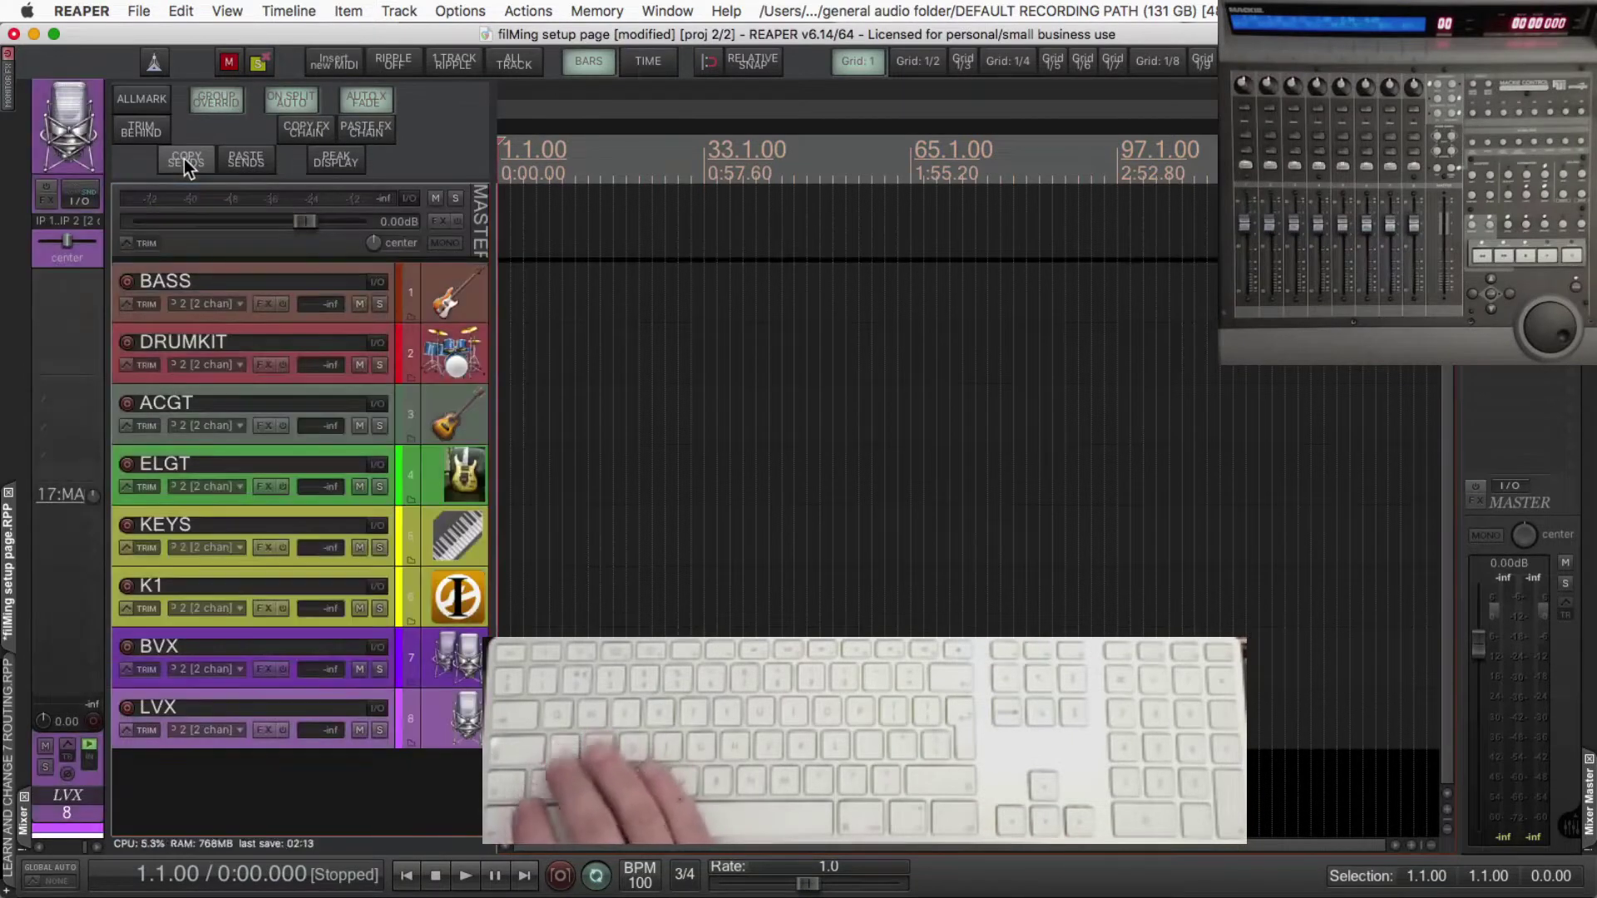
{"action": "left_click", "coordinate": [241, 162]}
Go through the tracks from BASS to LVX and back to check the sends on each one
{"action": "left_click", "coordinate": [426, 289]}
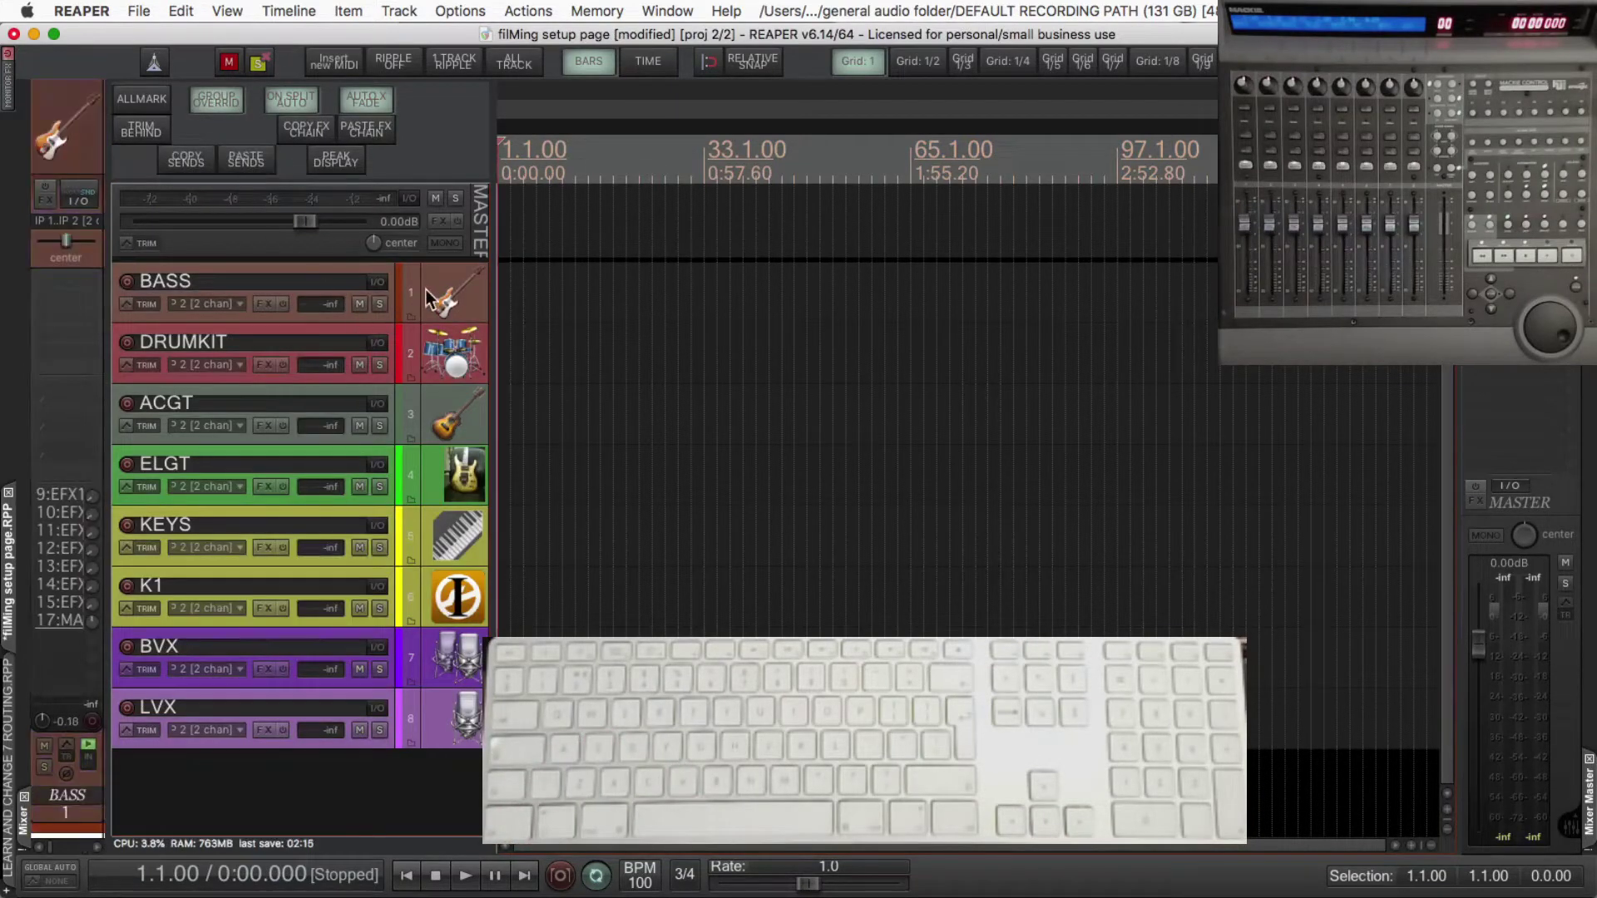
{"action": "key", "text": "Down"}
{"action": "key", "text": "Down"}
{"action": "key", "text": "Down"}
{"action": "key", "text": "Down"}
{"action": "key", "text": "Down"}
{"action": "key", "text": "Down"}
{"action": "key", "text": "Down"}
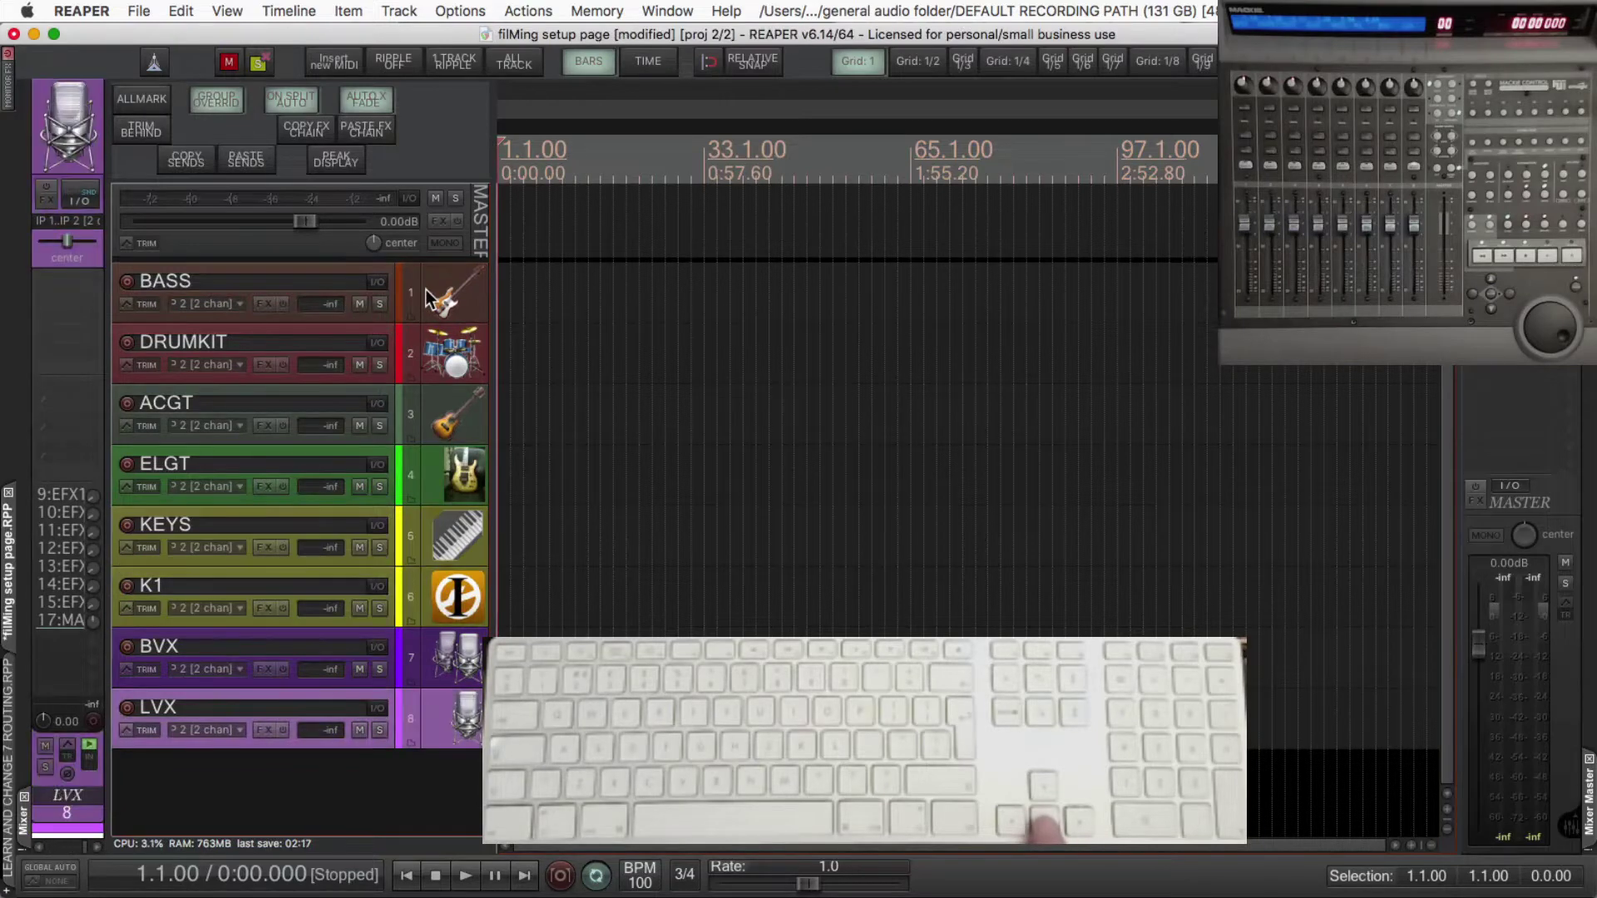
{"action": "key", "text": "Up"}
{"action": "key", "text": "Up"}
{"action": "key", "text": "Up"}
{"action": "key", "text": "Up"}
{"action": "key", "text": "Up"}
{"action": "key", "text": "Up"}
{"action": "key", "text": "Up"}
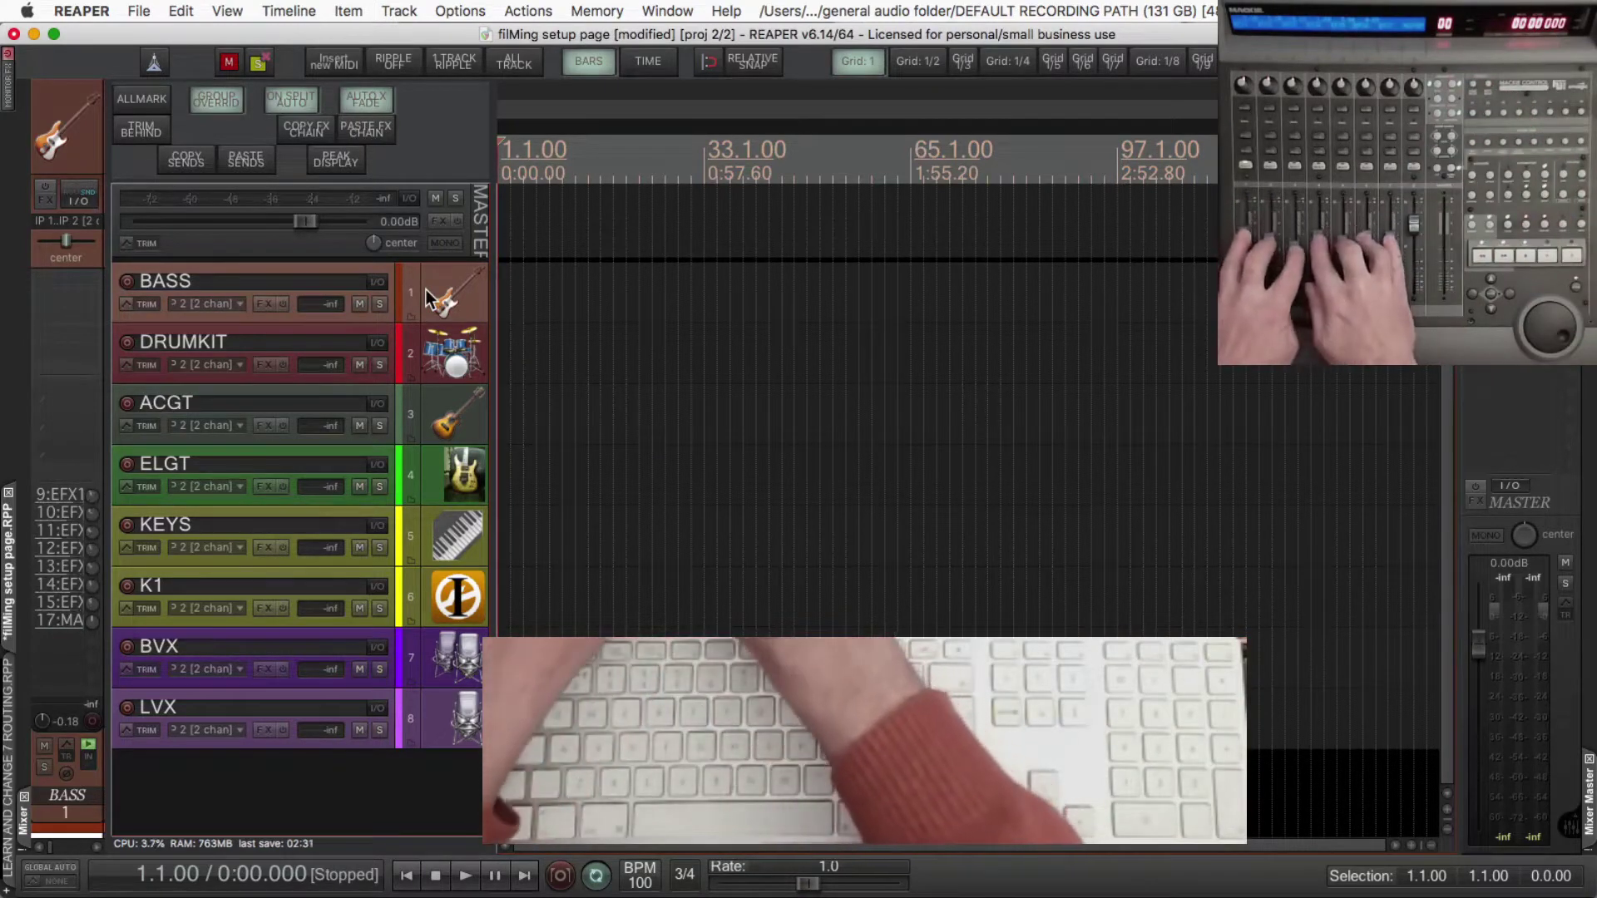
Examine the send levels in the routing windows of the BASS and ELGT tracks
{"action": "key", "text": "i"}
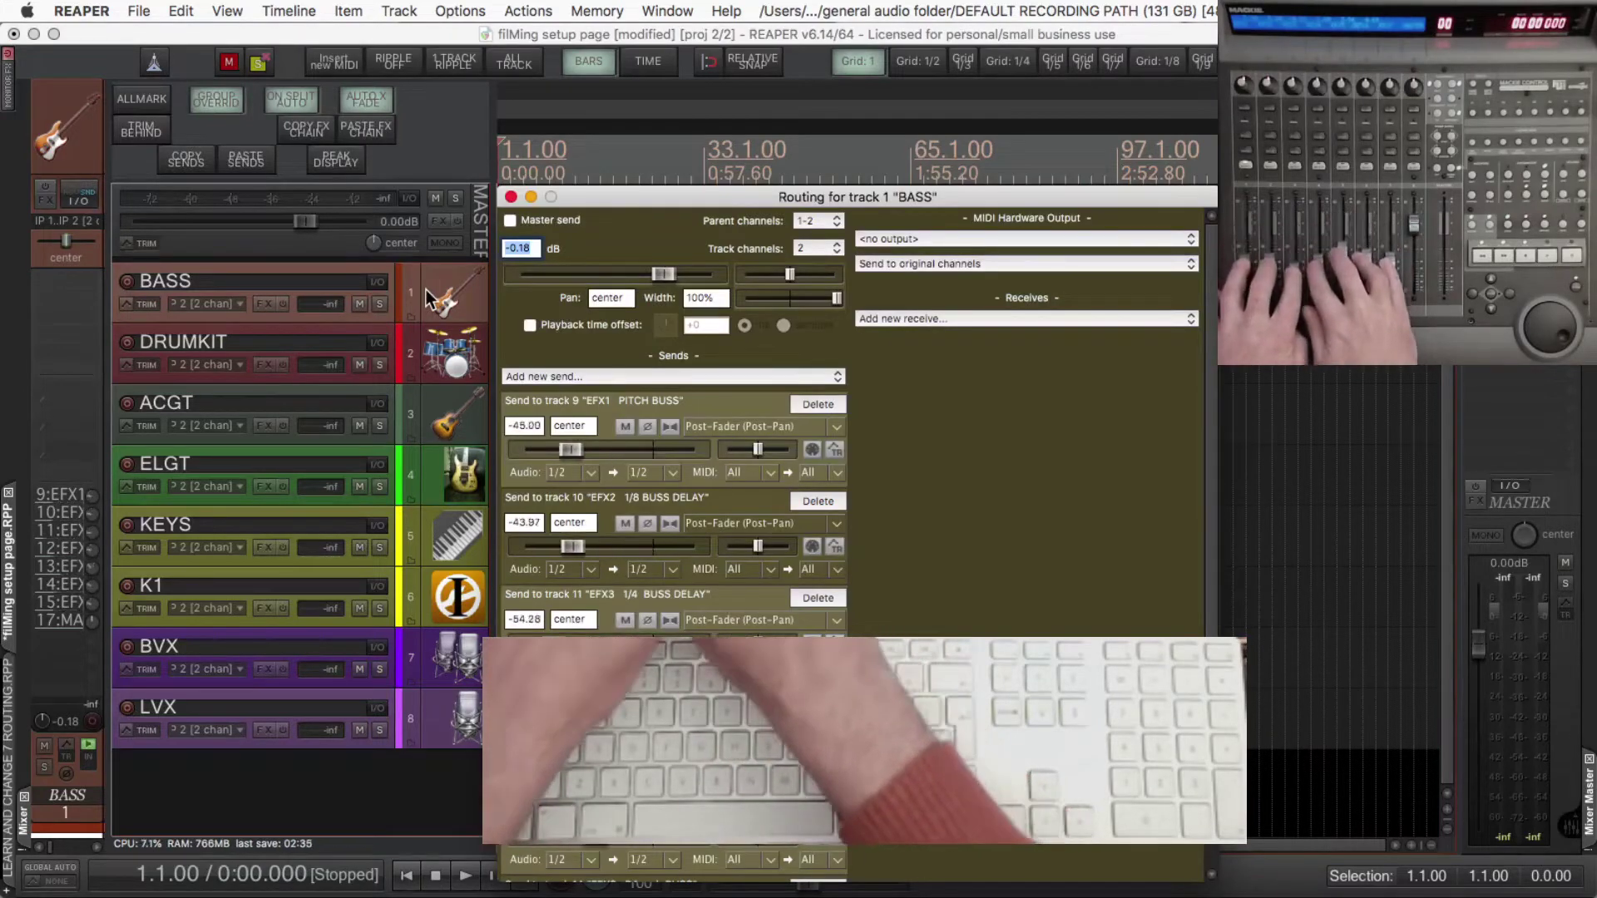
{"action": "key", "text": "Escape"}
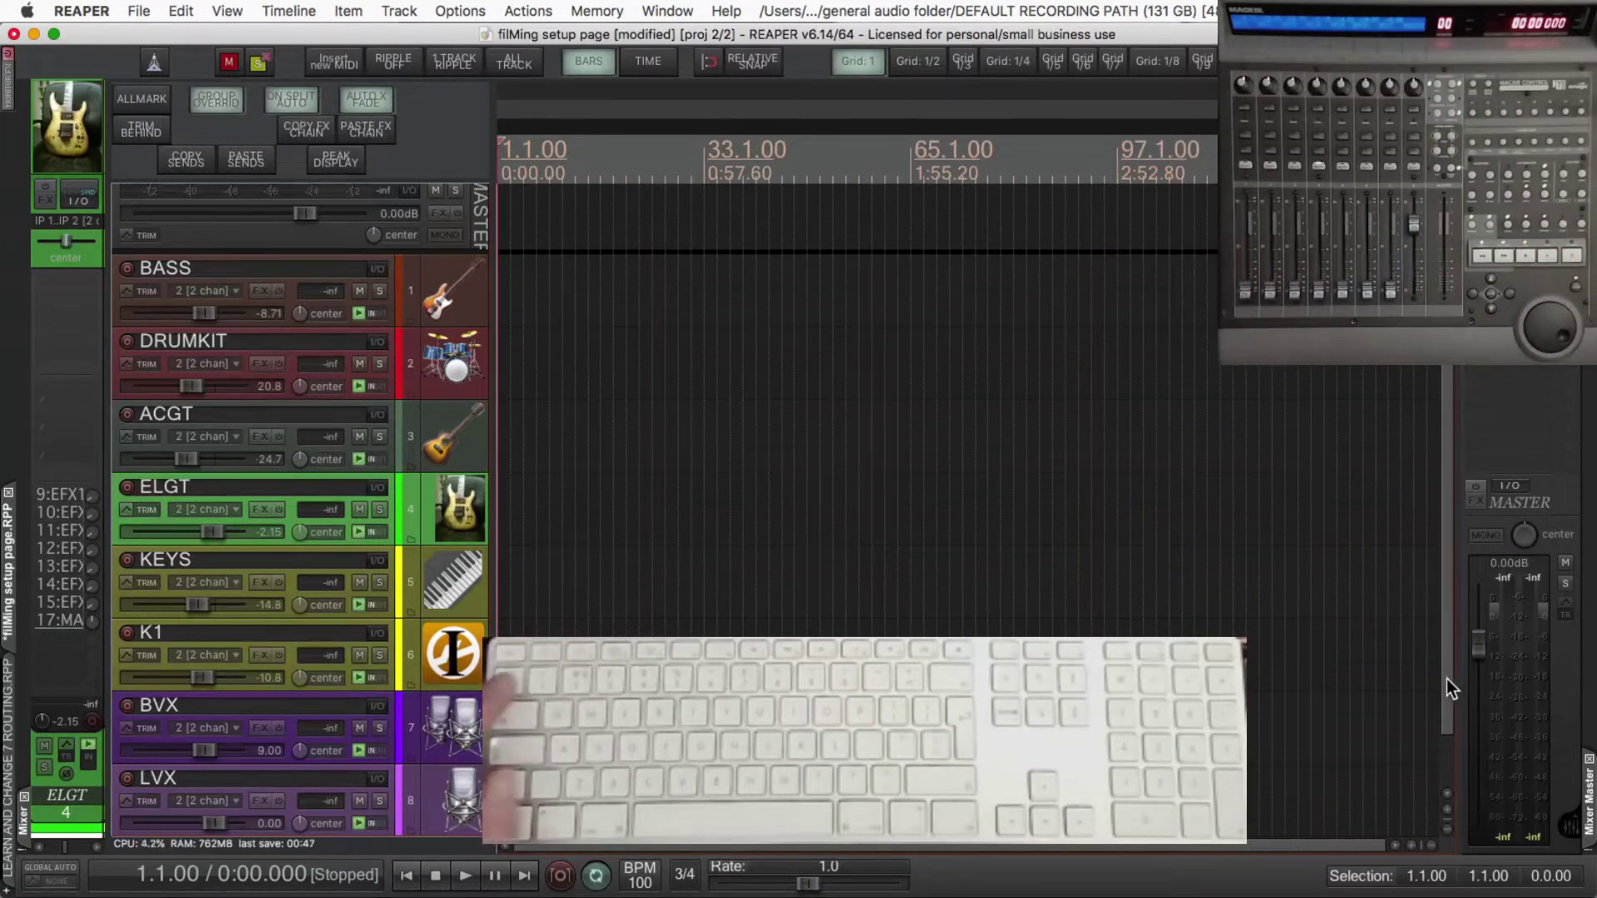
{"action": "key", "text": "i"}
{"action": "left_click_drag", "start_coordinate": [605, 200], "coordinate": [155, 63]}
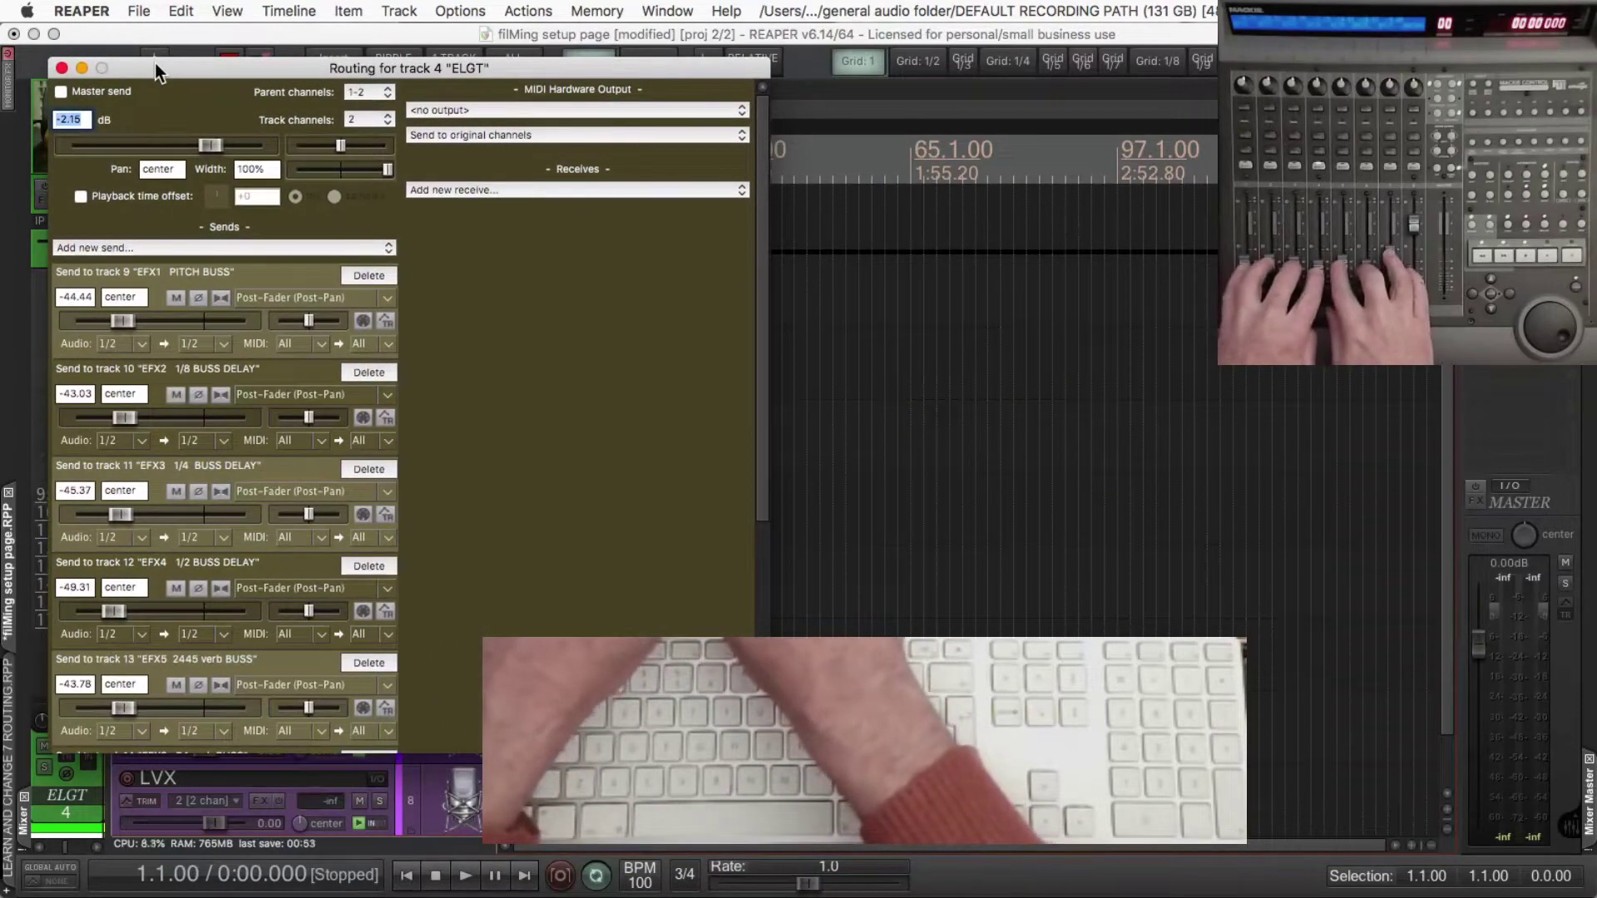
{"action": "key", "text": "alt+r"}
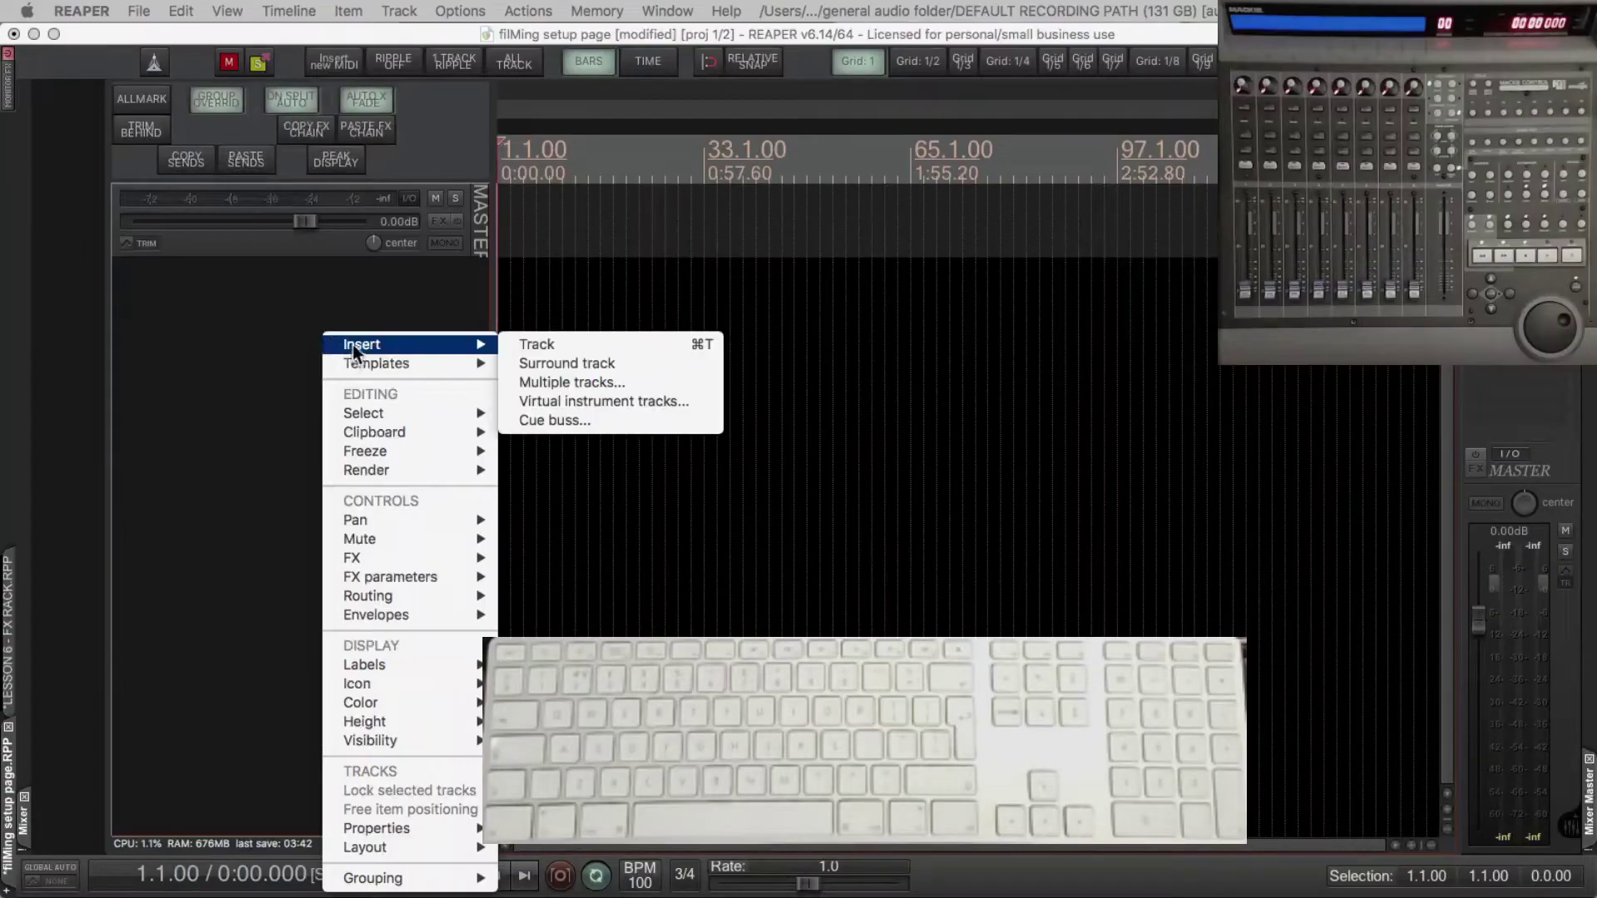
Insert seven tracks named EFX after the last touched track in the empty project
{"action": "left_click", "coordinate": [571, 384]}
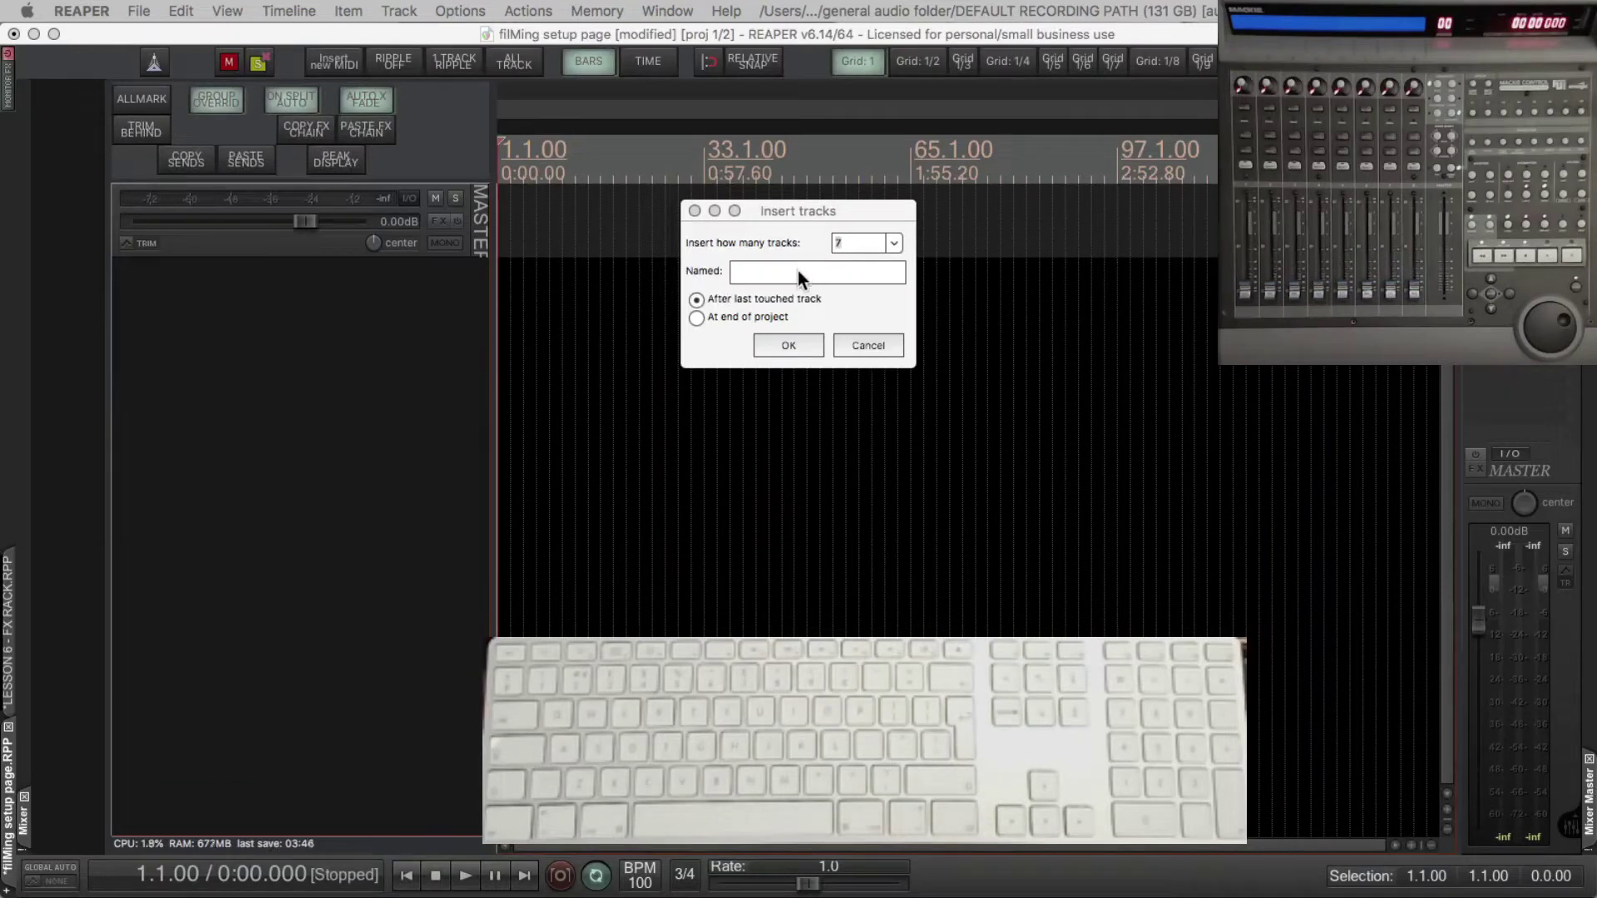
{"action": "left_click", "coordinate": [796, 272]}
{"action": "type", "text": "EFX"}
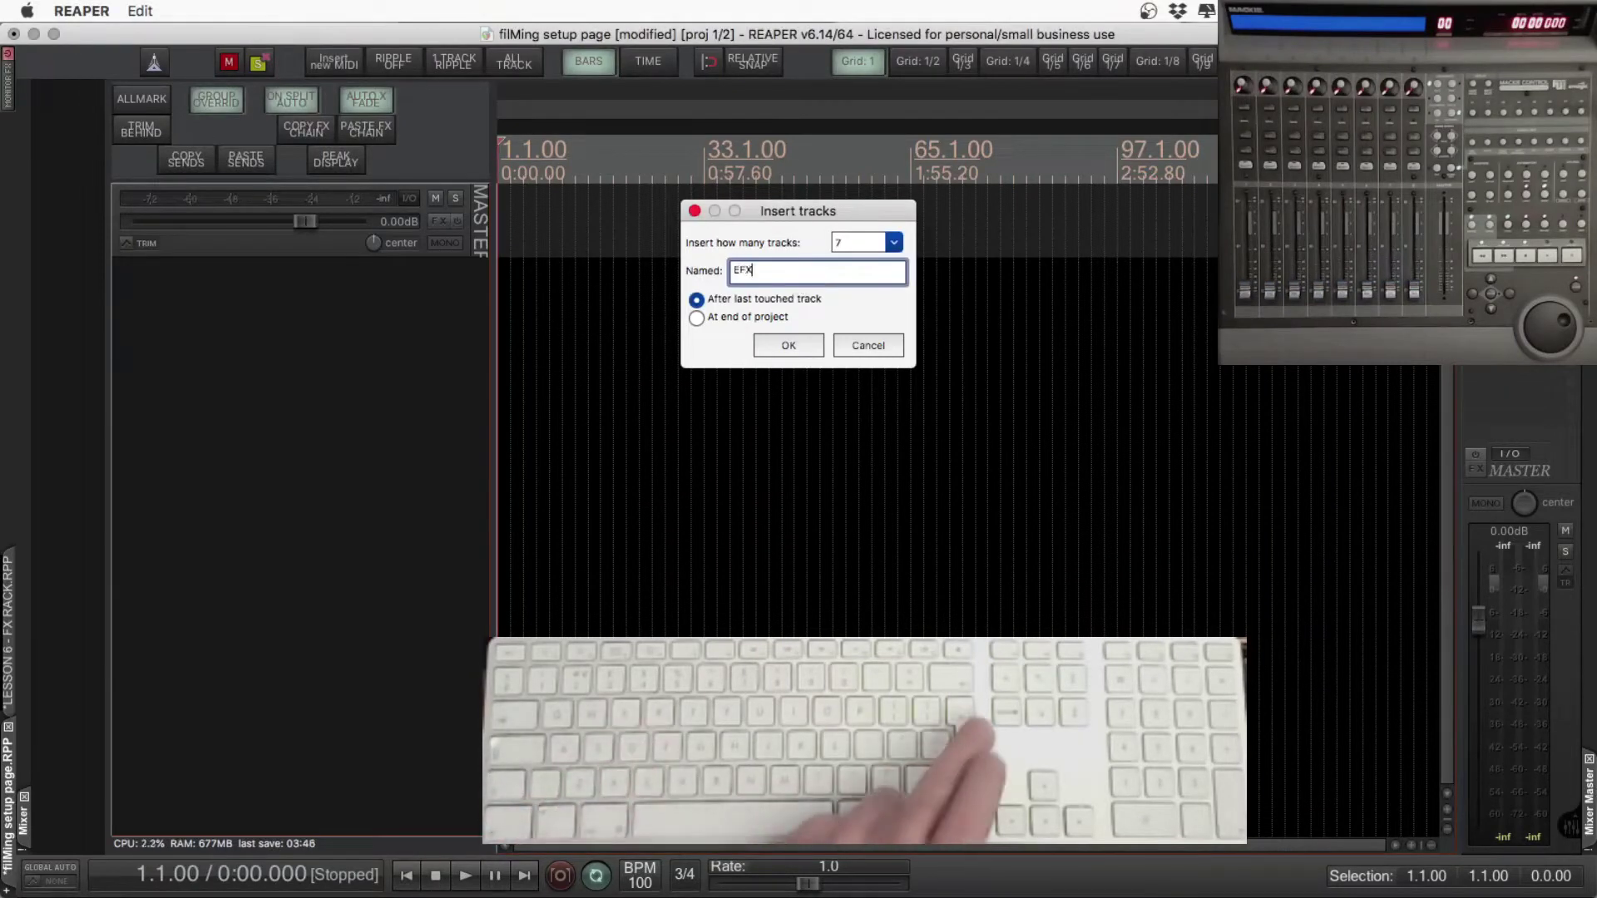
{"action": "key", "text": "Return"}
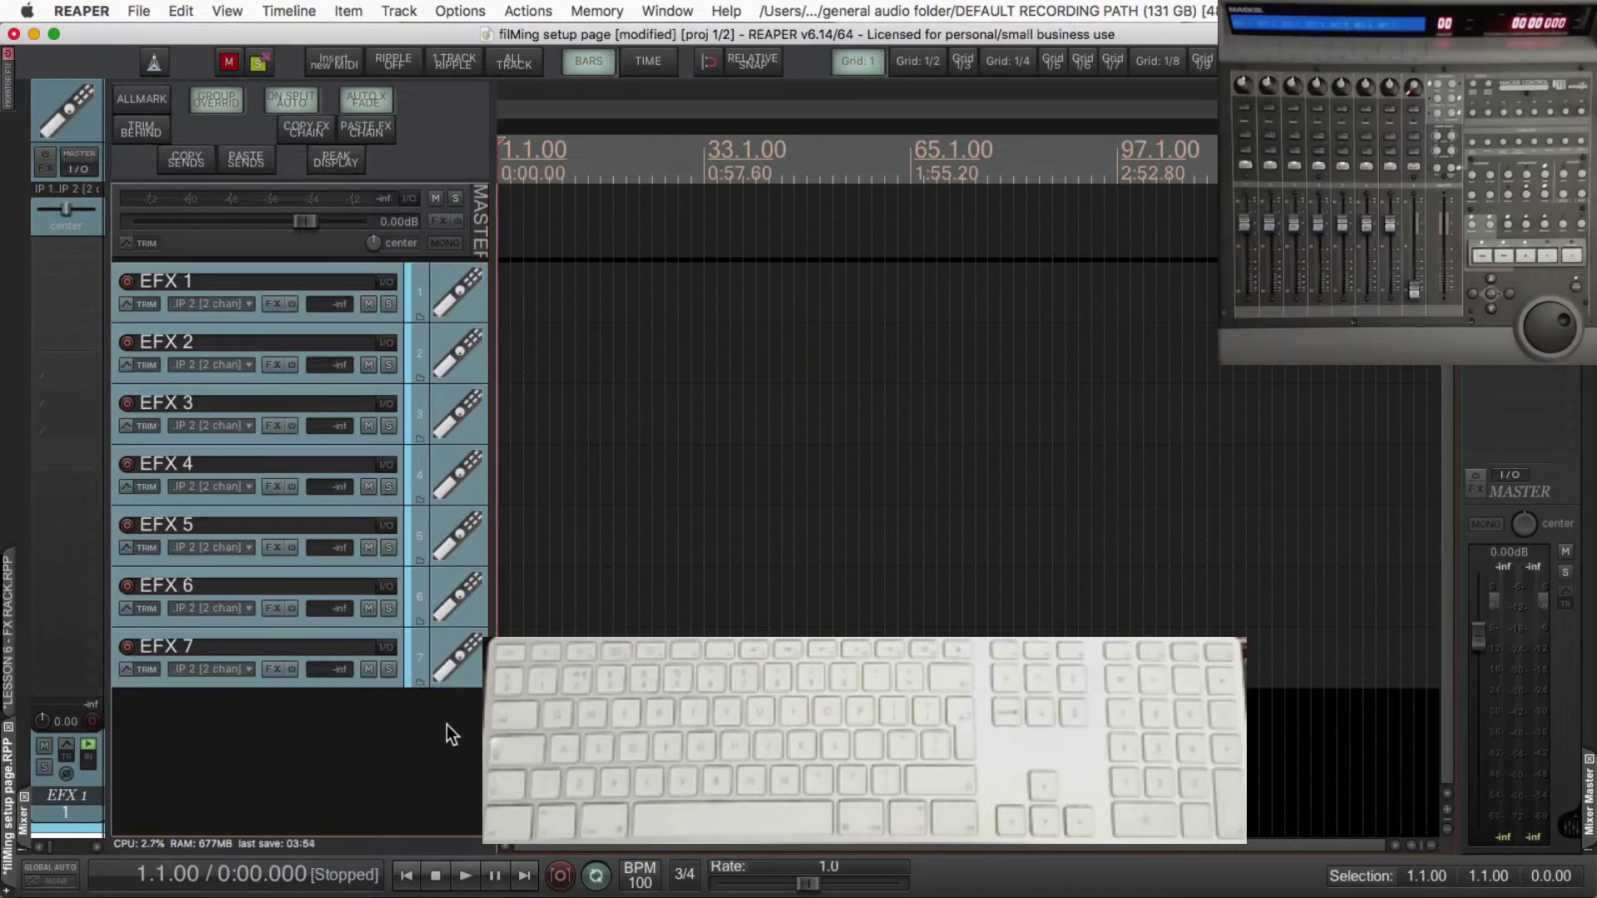
Set the record input of all seven EFX tracks to None and turn off their master send
{"action": "left_click", "coordinate": [217, 551]}
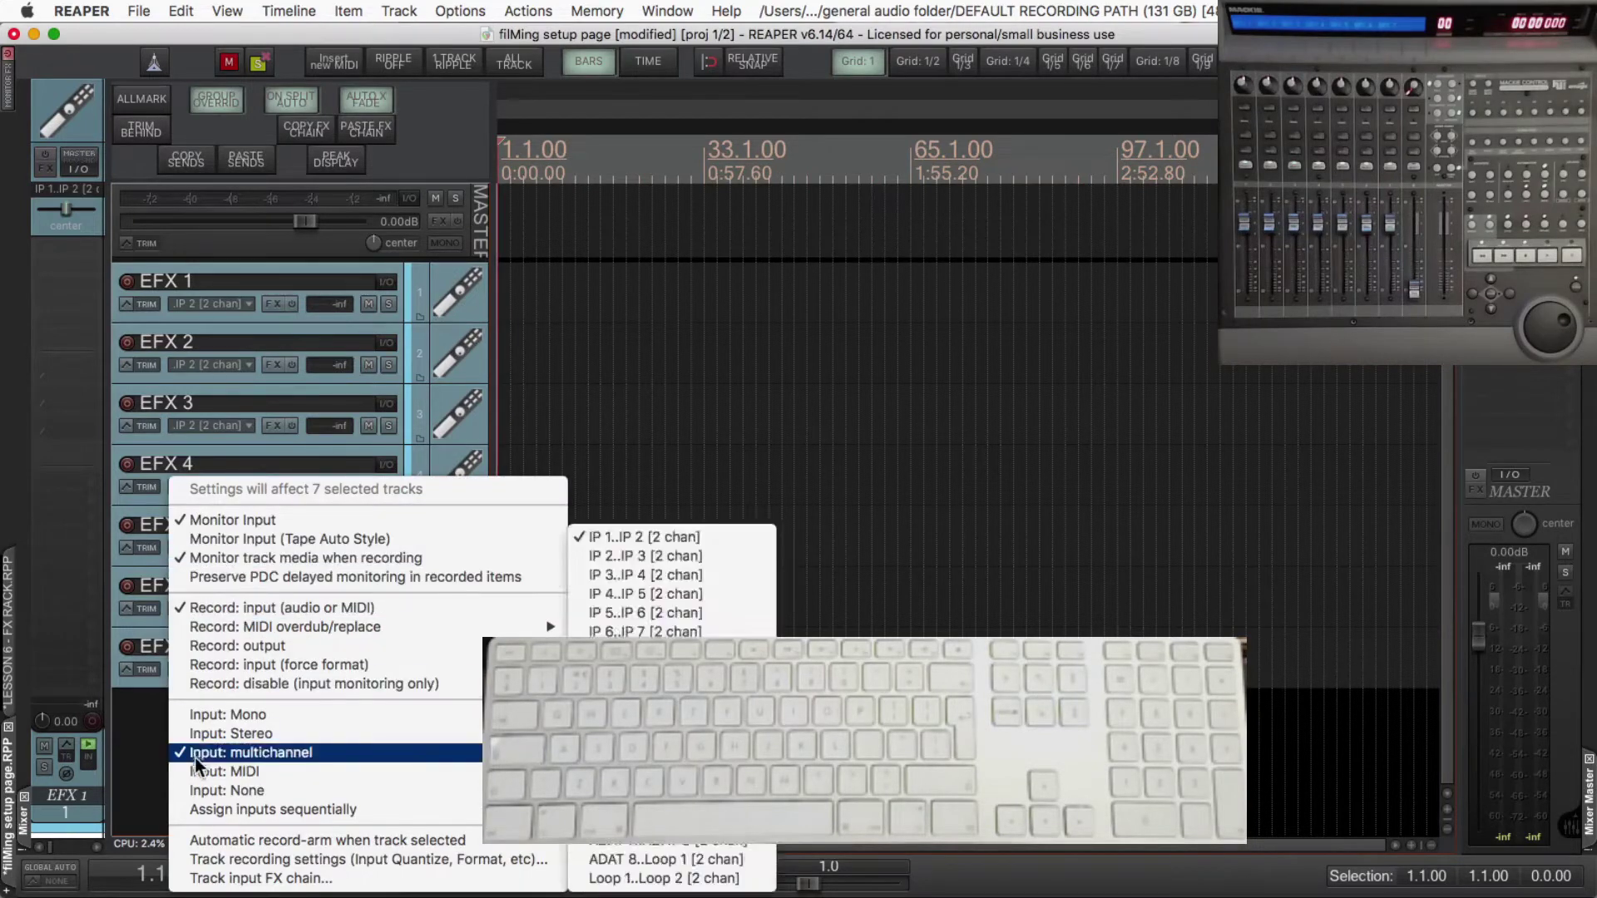
{"action": "left_click", "coordinate": [214, 790]}
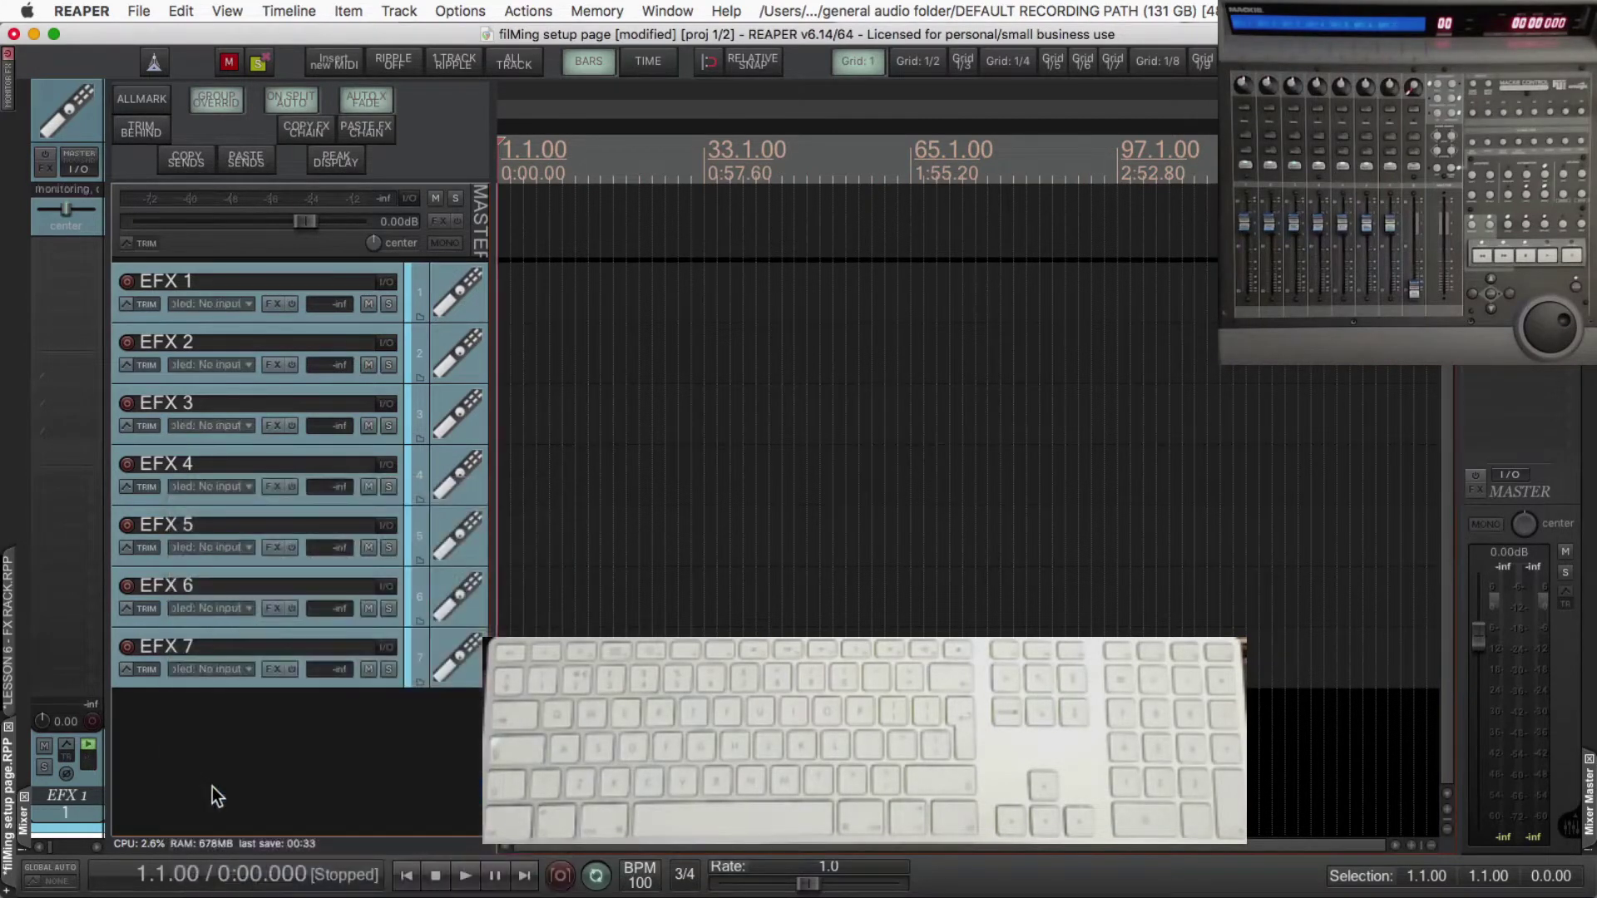
{"action": "key", "text": "ctrl+super+0"}
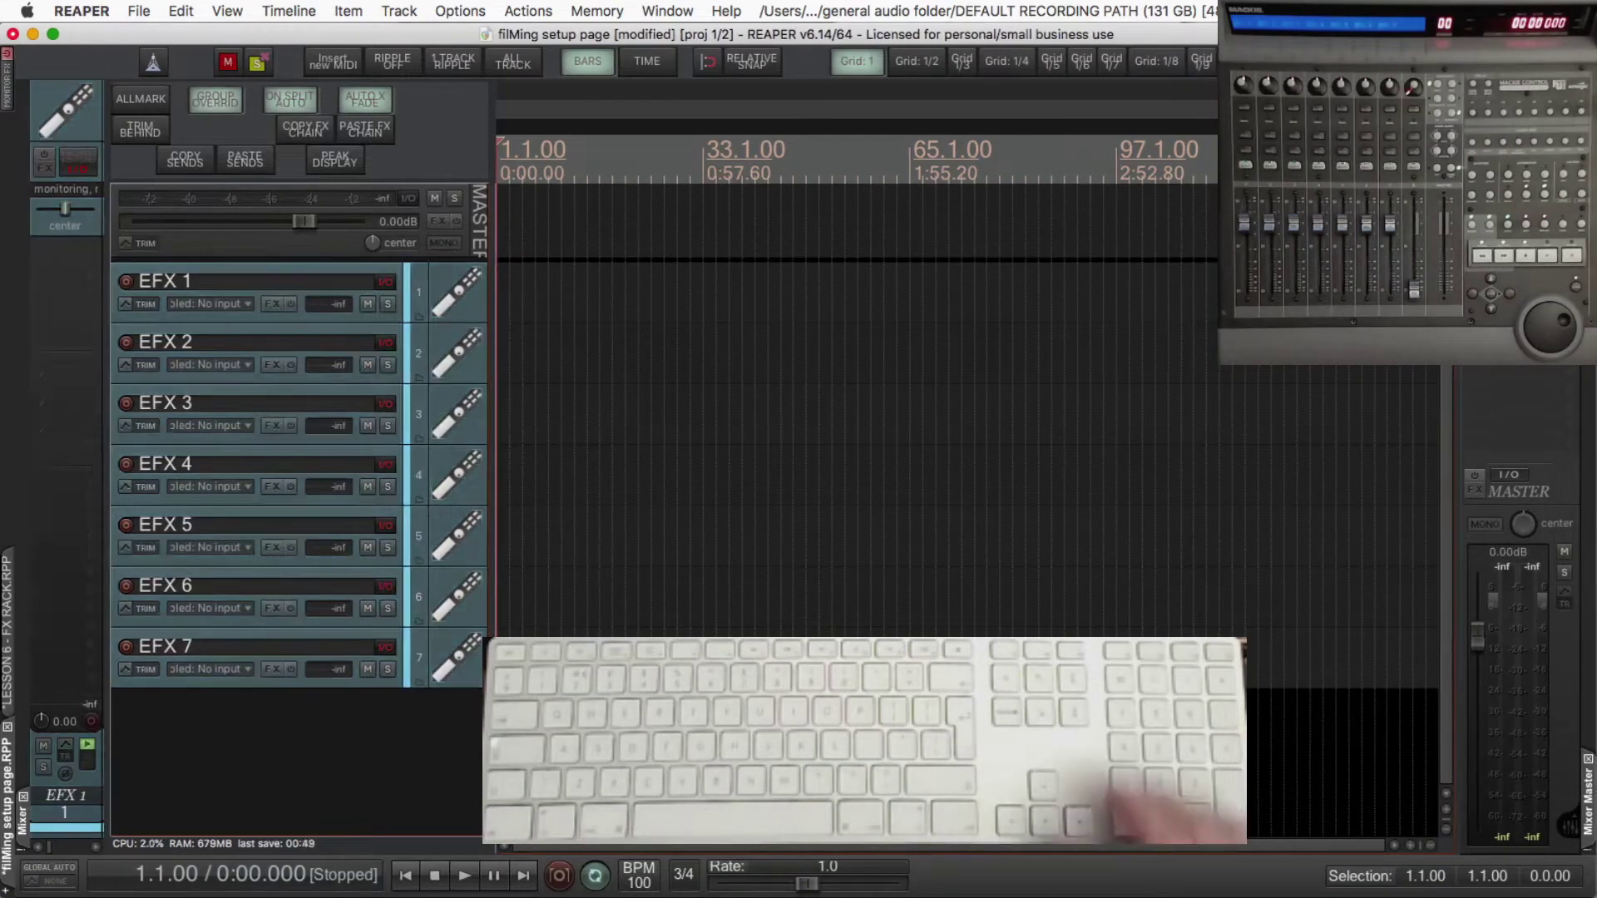
Insert the MICROSH effect on track EFX 1 and the IZO DDLY delay on track EFX 2
{"action": "key", "text": "F16"}
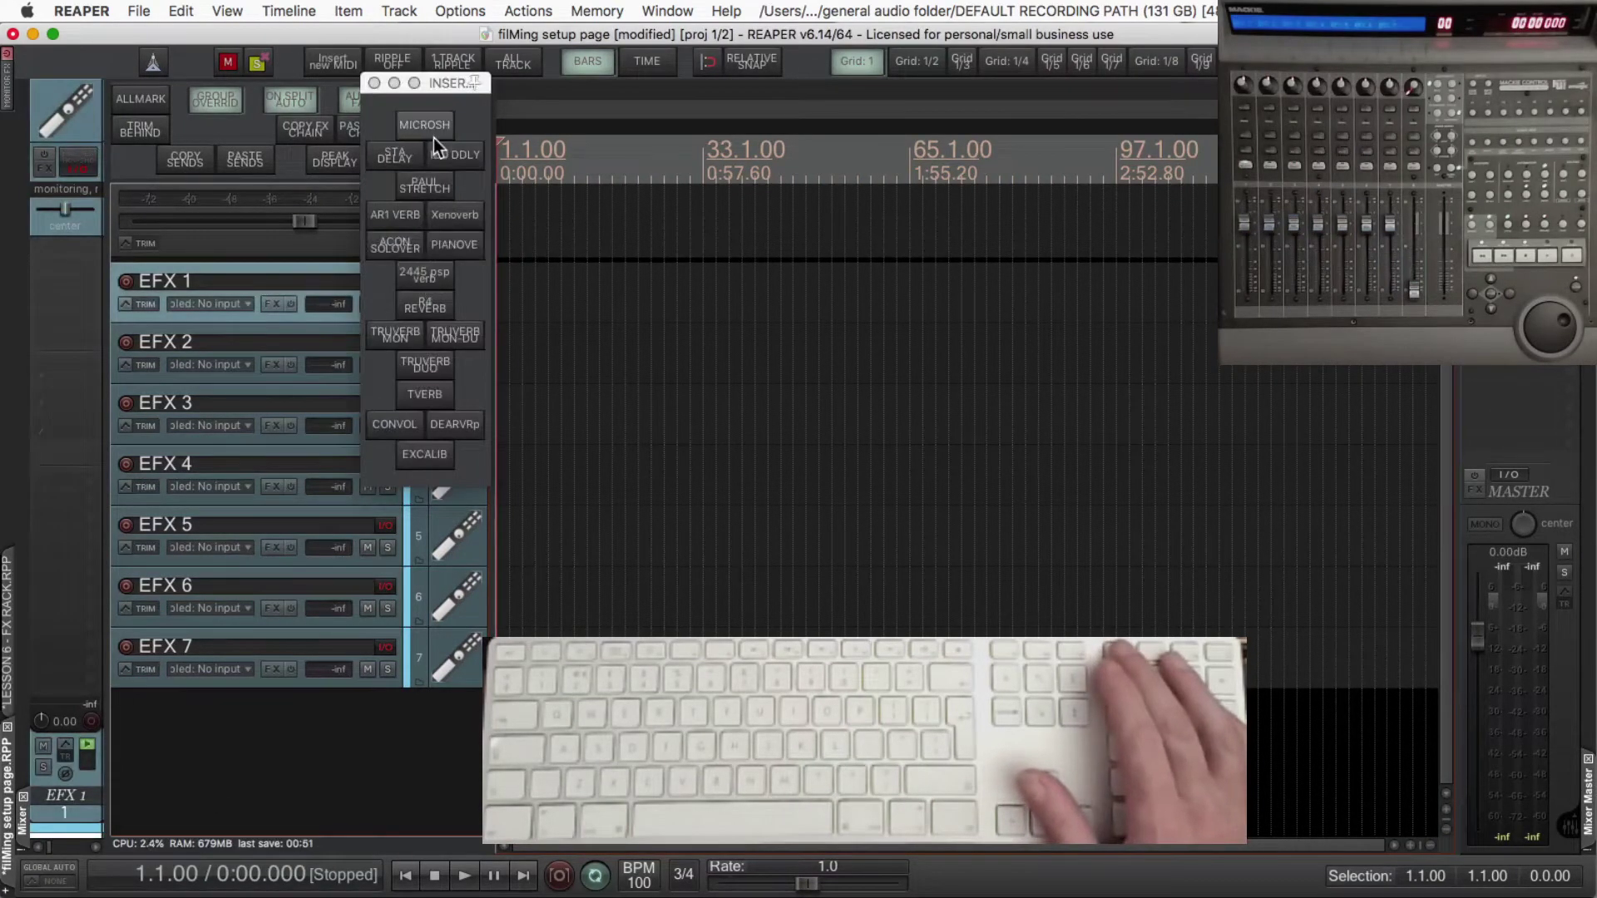
{"action": "left_click", "coordinate": [428, 127]}
{"action": "key", "text": "F16"}
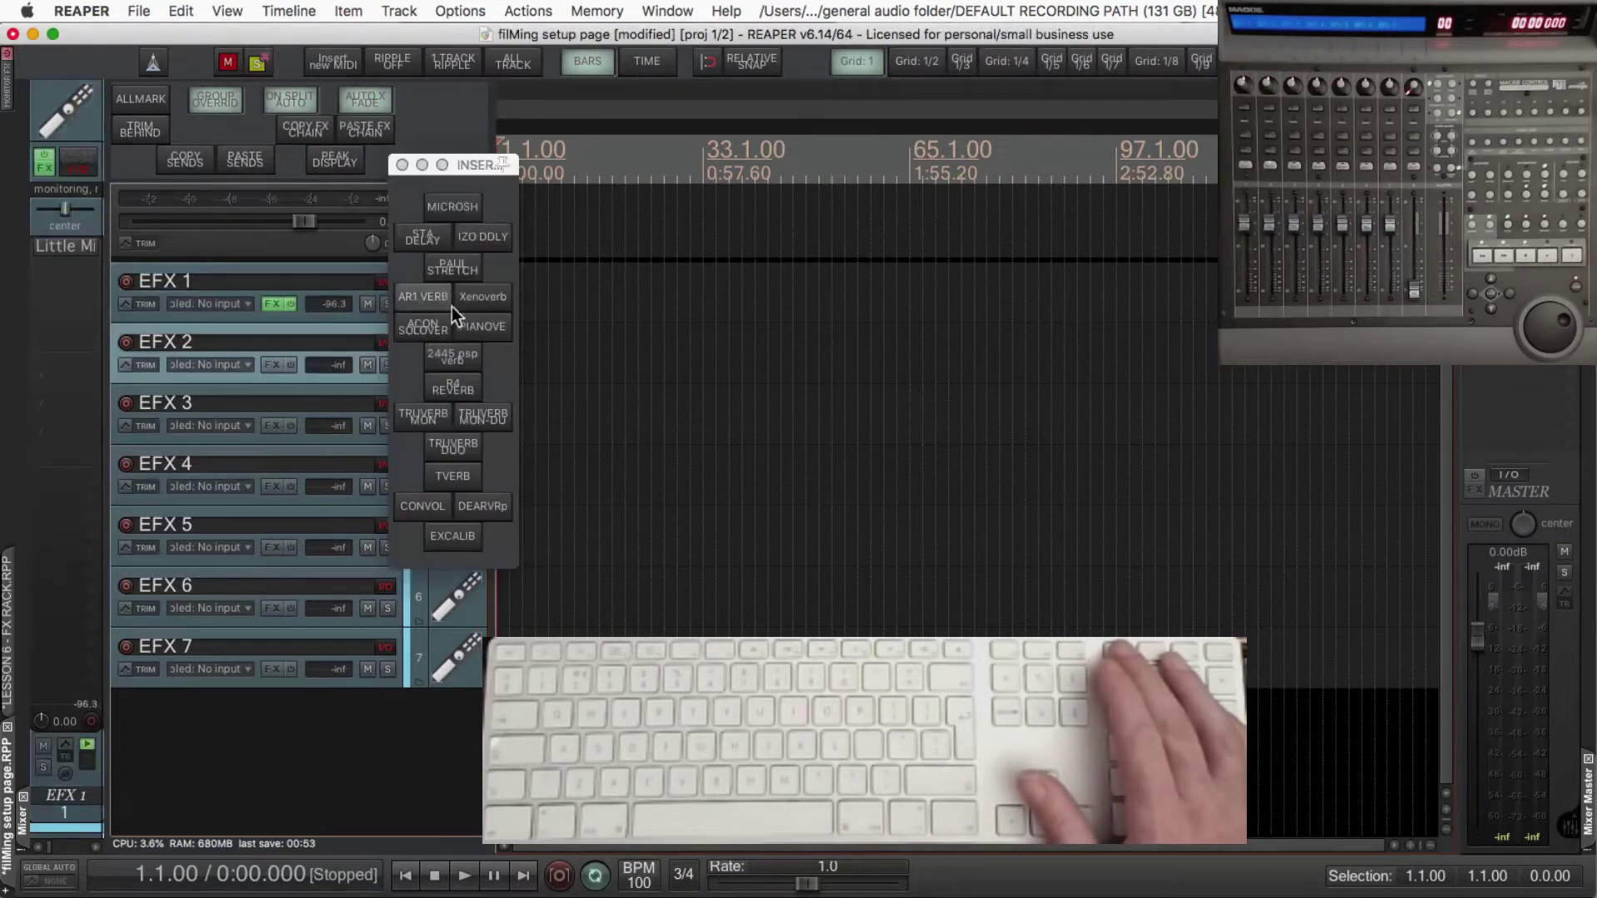
{"action": "left_click", "coordinate": [484, 237]}
Insert the IZO DDLY delay on tracks EFX 3 and EFX 4
{"action": "left_click", "coordinate": [451, 402]}
{"action": "key", "text": "F5"}
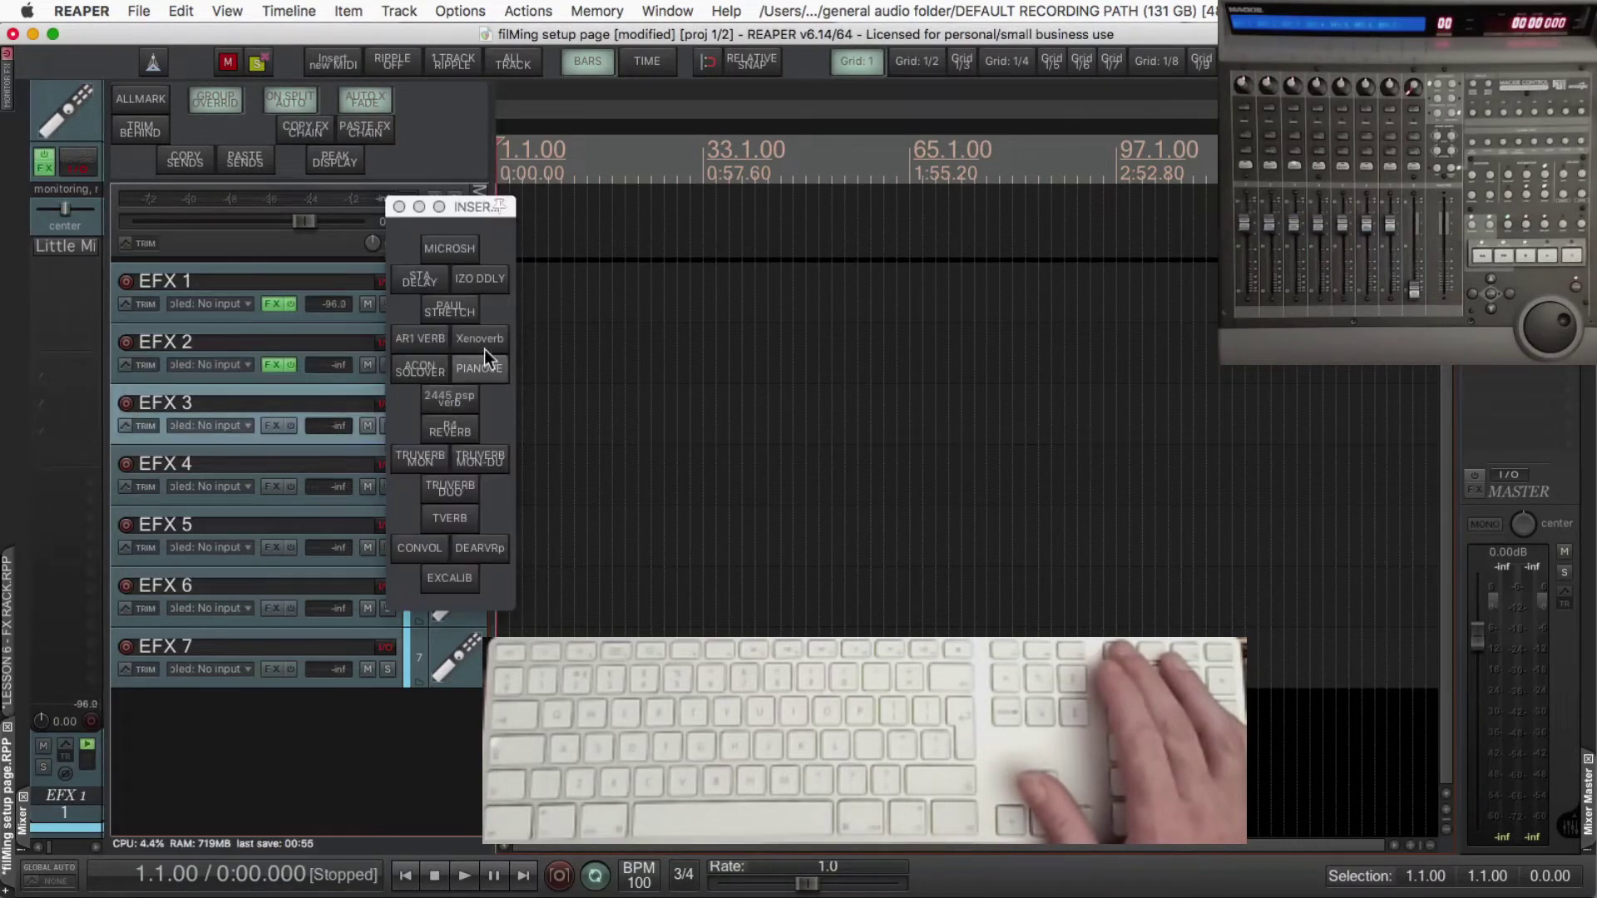
{"action": "left_click", "coordinate": [490, 281]}
{"action": "left_click", "coordinate": [461, 472]}
{"action": "key", "text": "F5"}
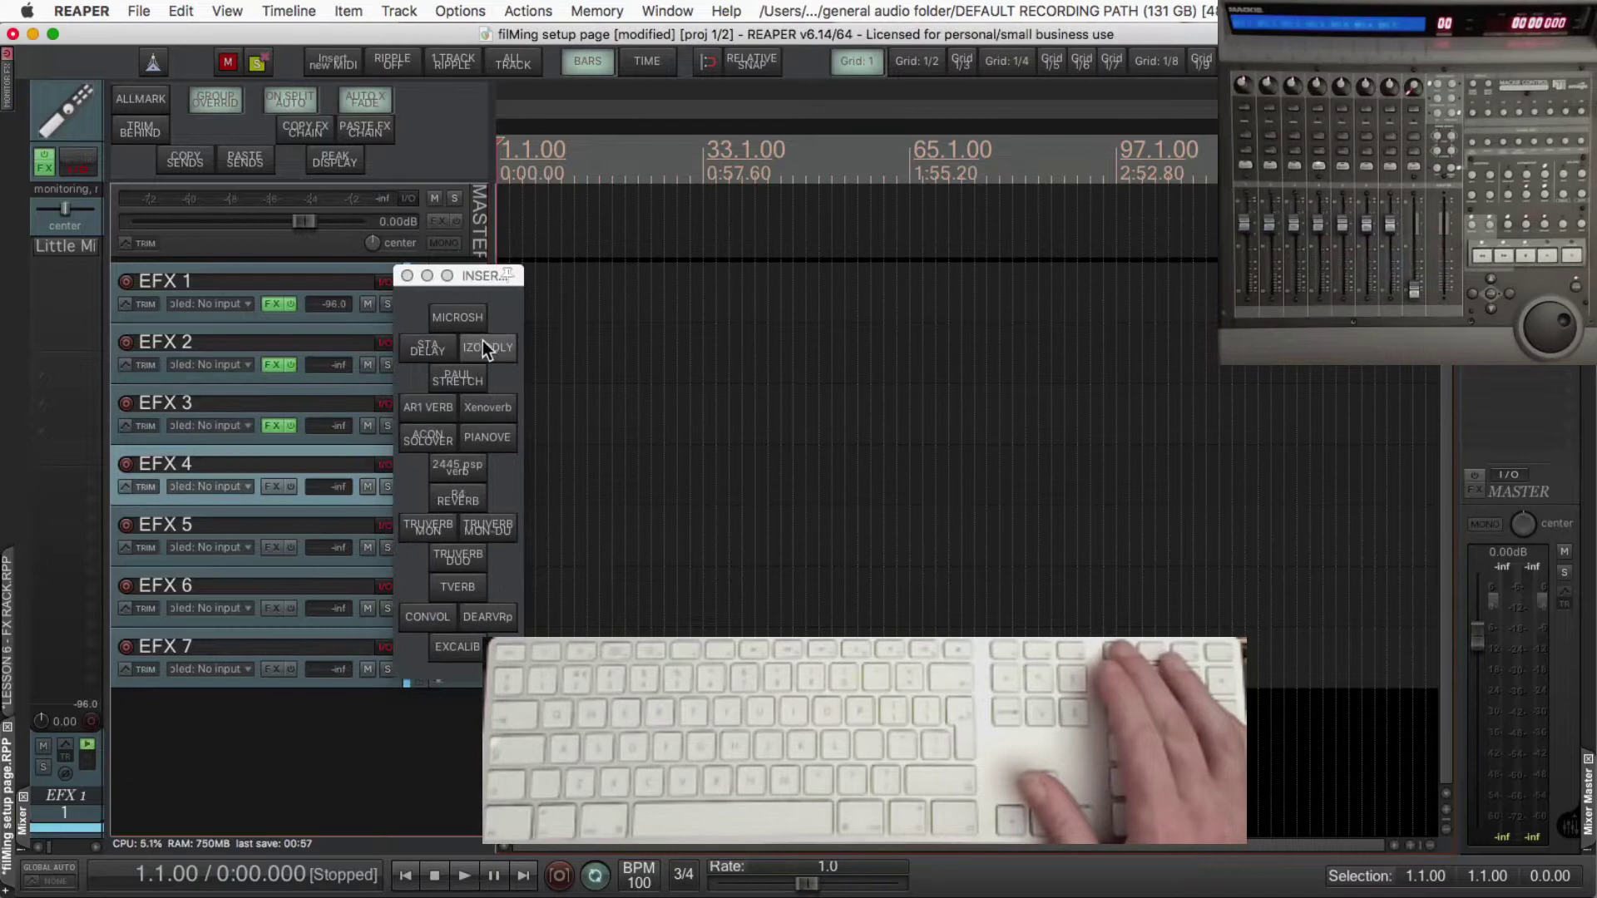
{"action": "left_click", "coordinate": [485, 347]}
Insert the 2445 psp verb on EFX 5, the R4 REVERB on EFX 6 and the TRUVERB DUO on EFX 7
{"action": "left_click", "coordinate": [434, 542]}
{"action": "key", "text": "F5"}
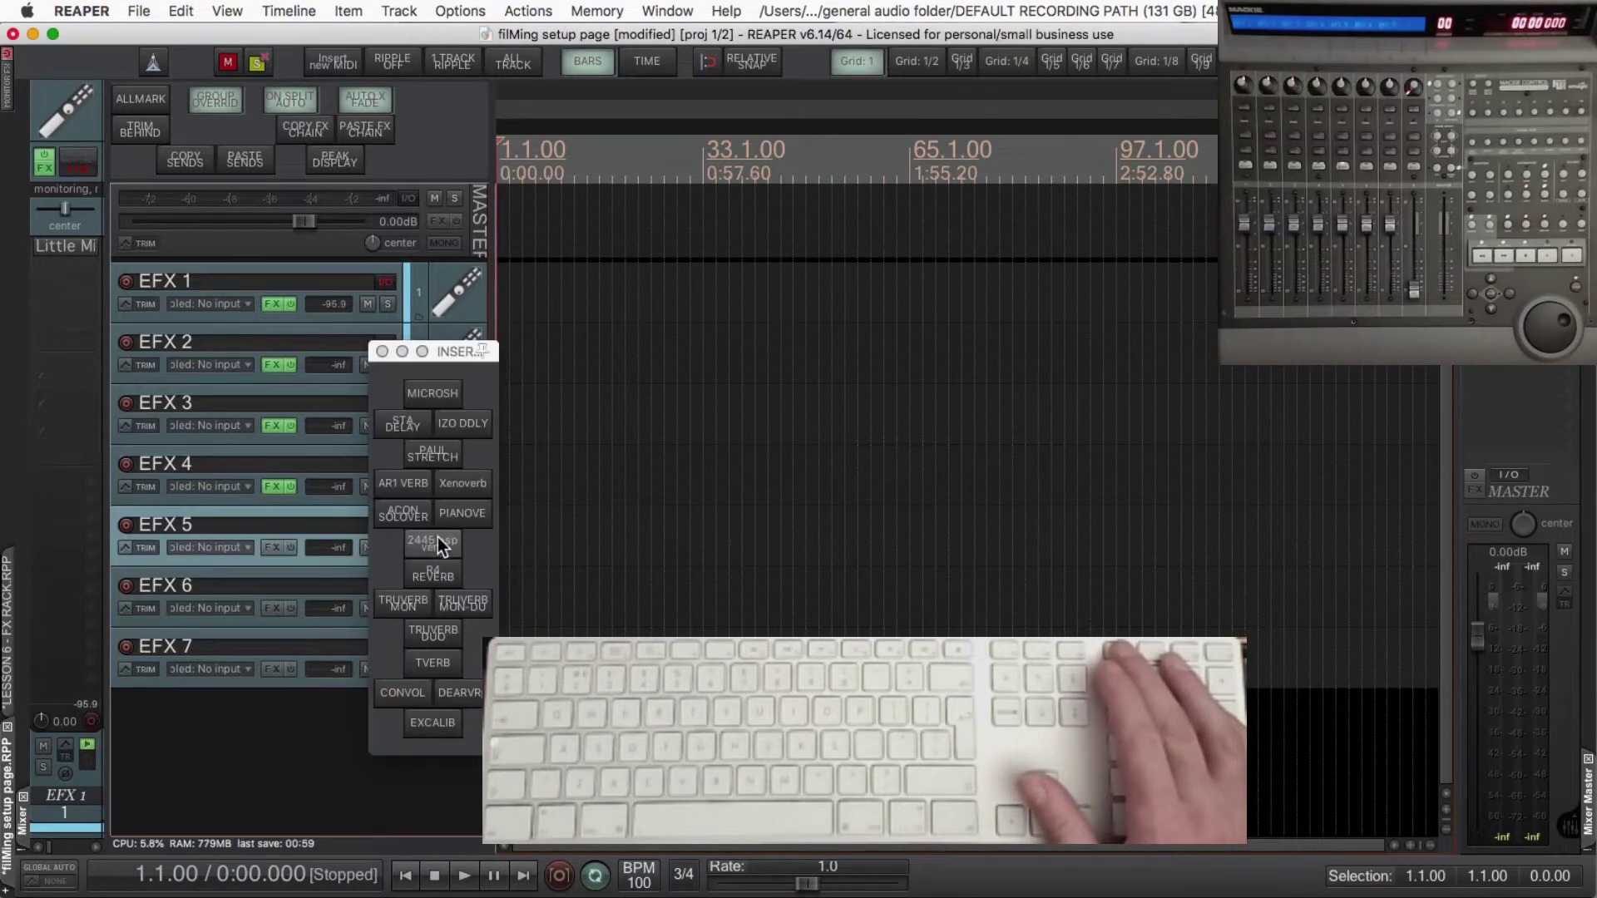
{"action": "left_click", "coordinate": [436, 544]}
{"action": "left_click", "coordinate": [441, 590]}
{"action": "key", "text": "F5"}
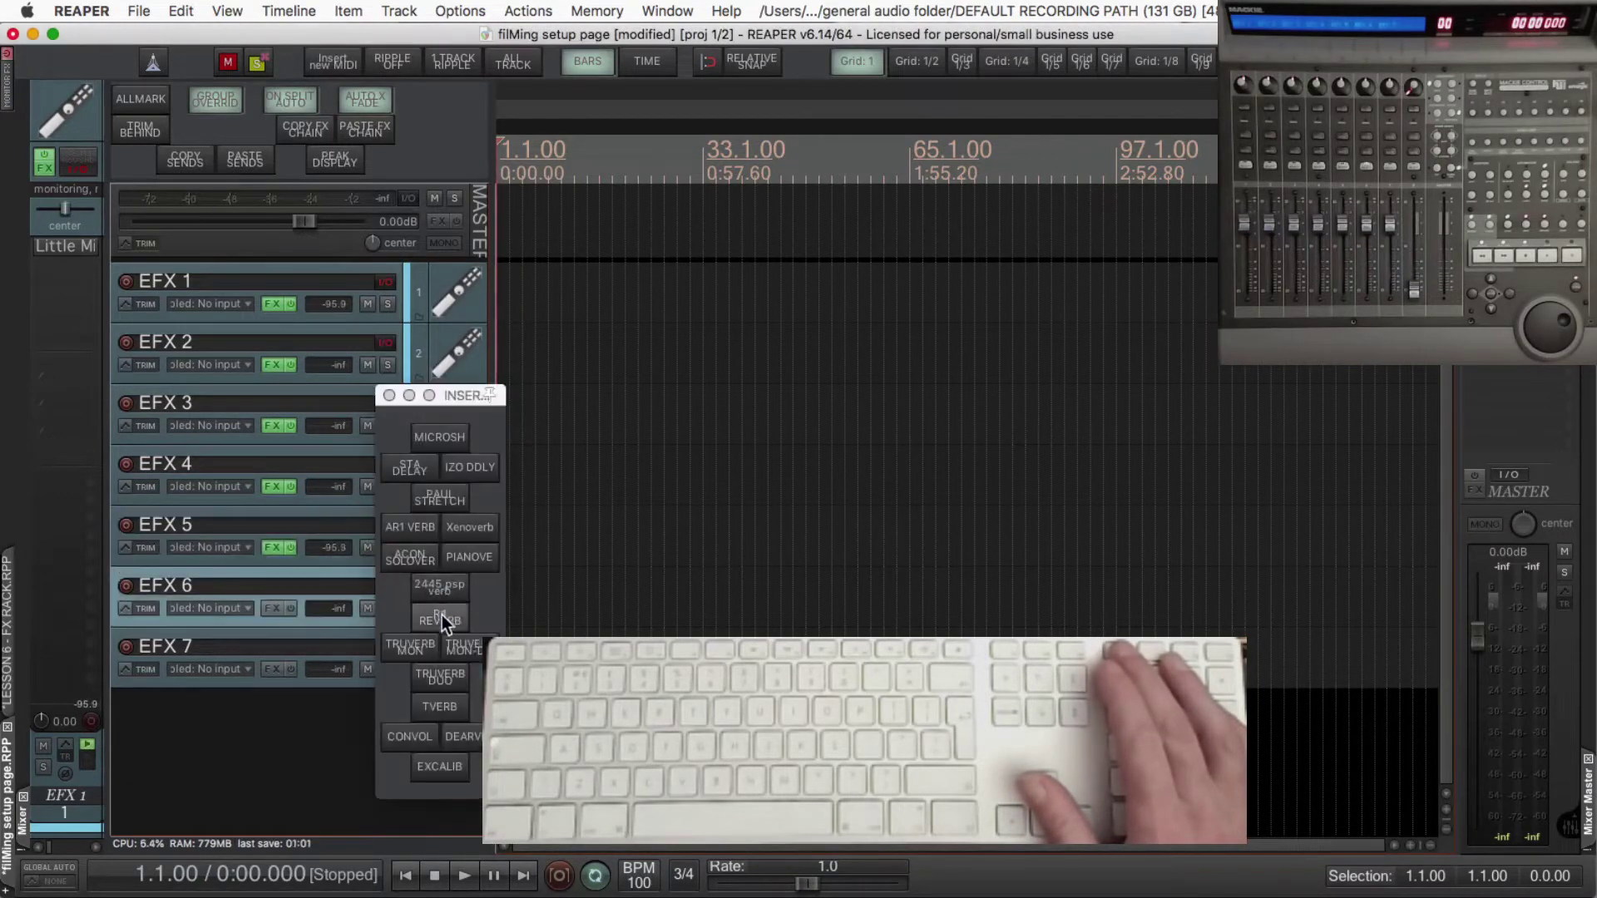
{"action": "left_click", "coordinate": [442, 616]}
{"action": "left_click", "coordinate": [452, 651]}
{"action": "key", "text": "F5"}
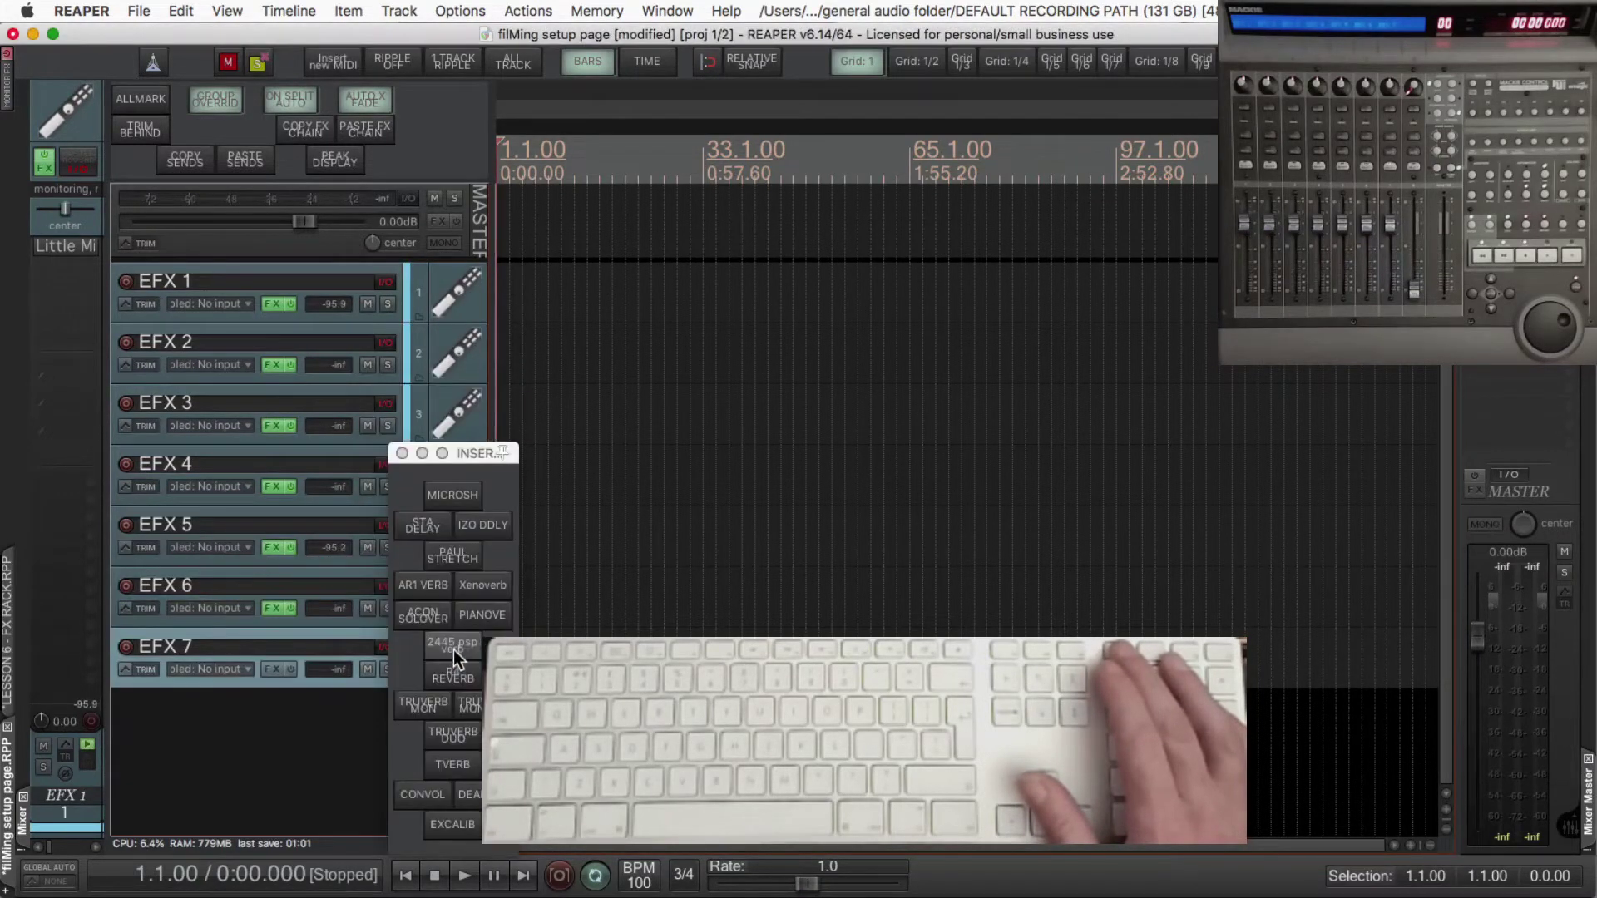
{"action": "left_click", "coordinate": [442, 733]}
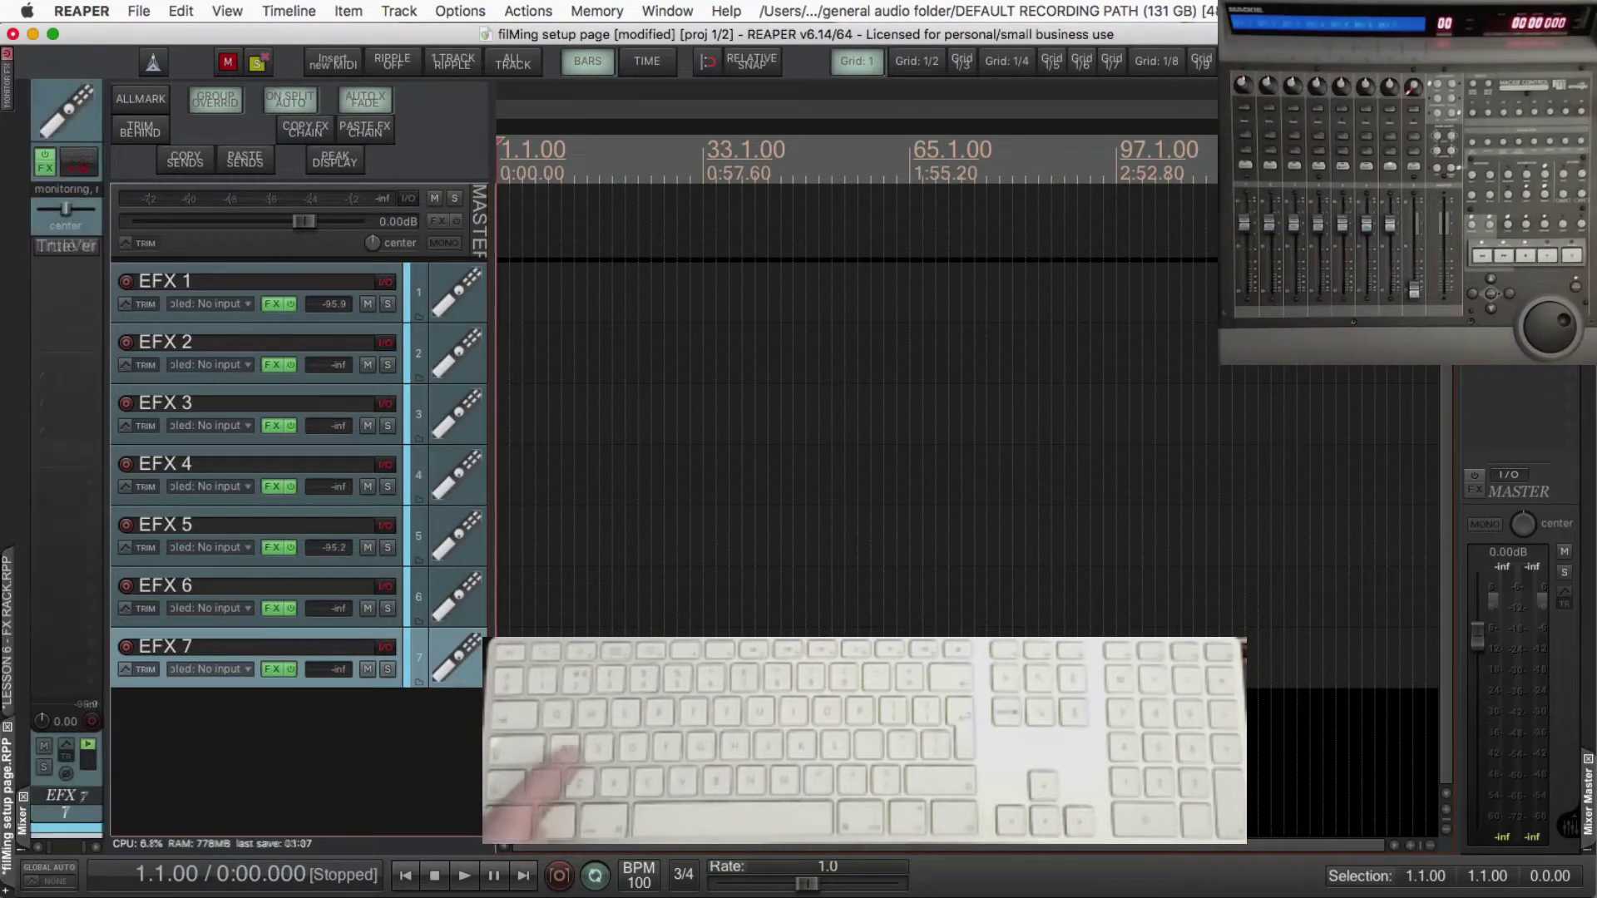
Select all seven EFX tracks and start renaming them, naming the first one EFX 1 PITCHSHIFTER
{"action": "key", "text": "super+a"}
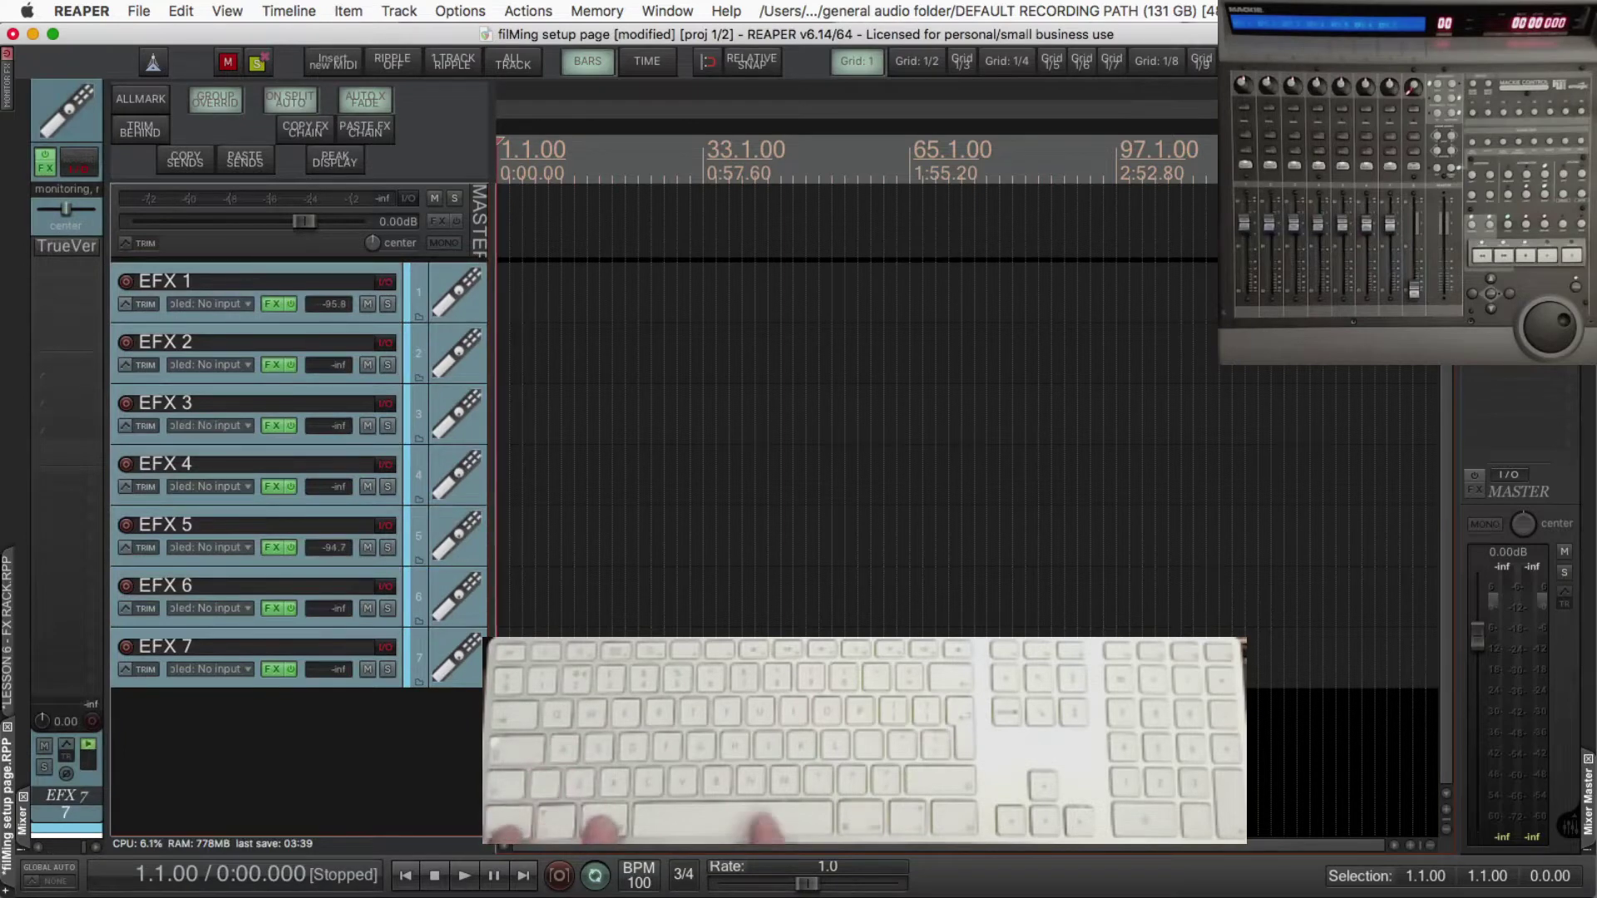
{"action": "key", "text": "F2"}
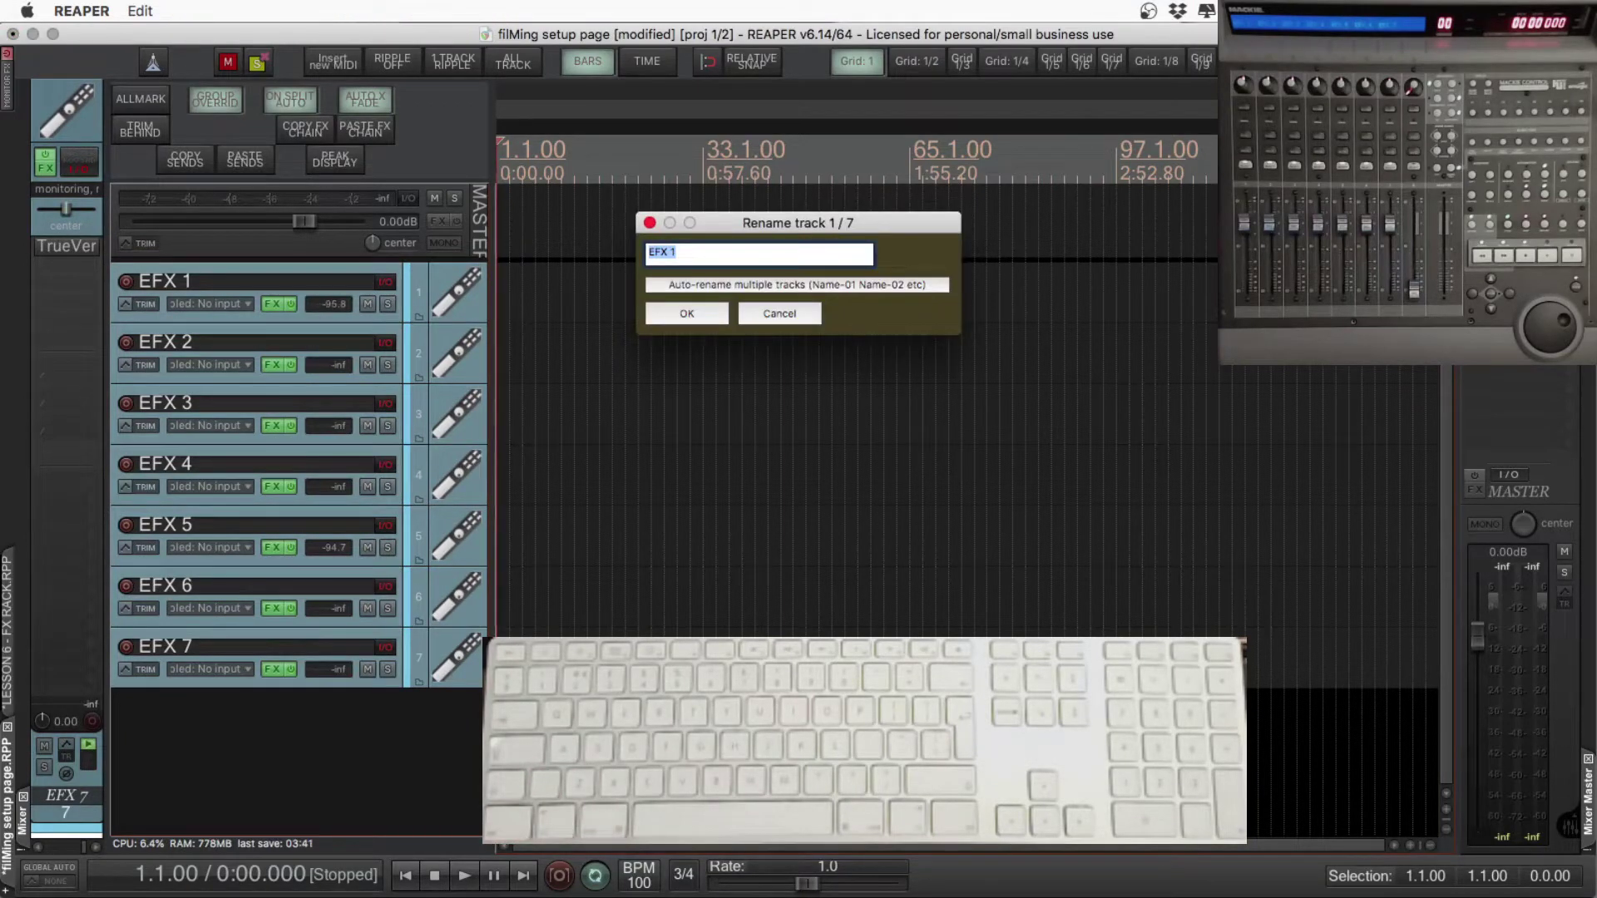
{"action": "type", "text": "PIT"}
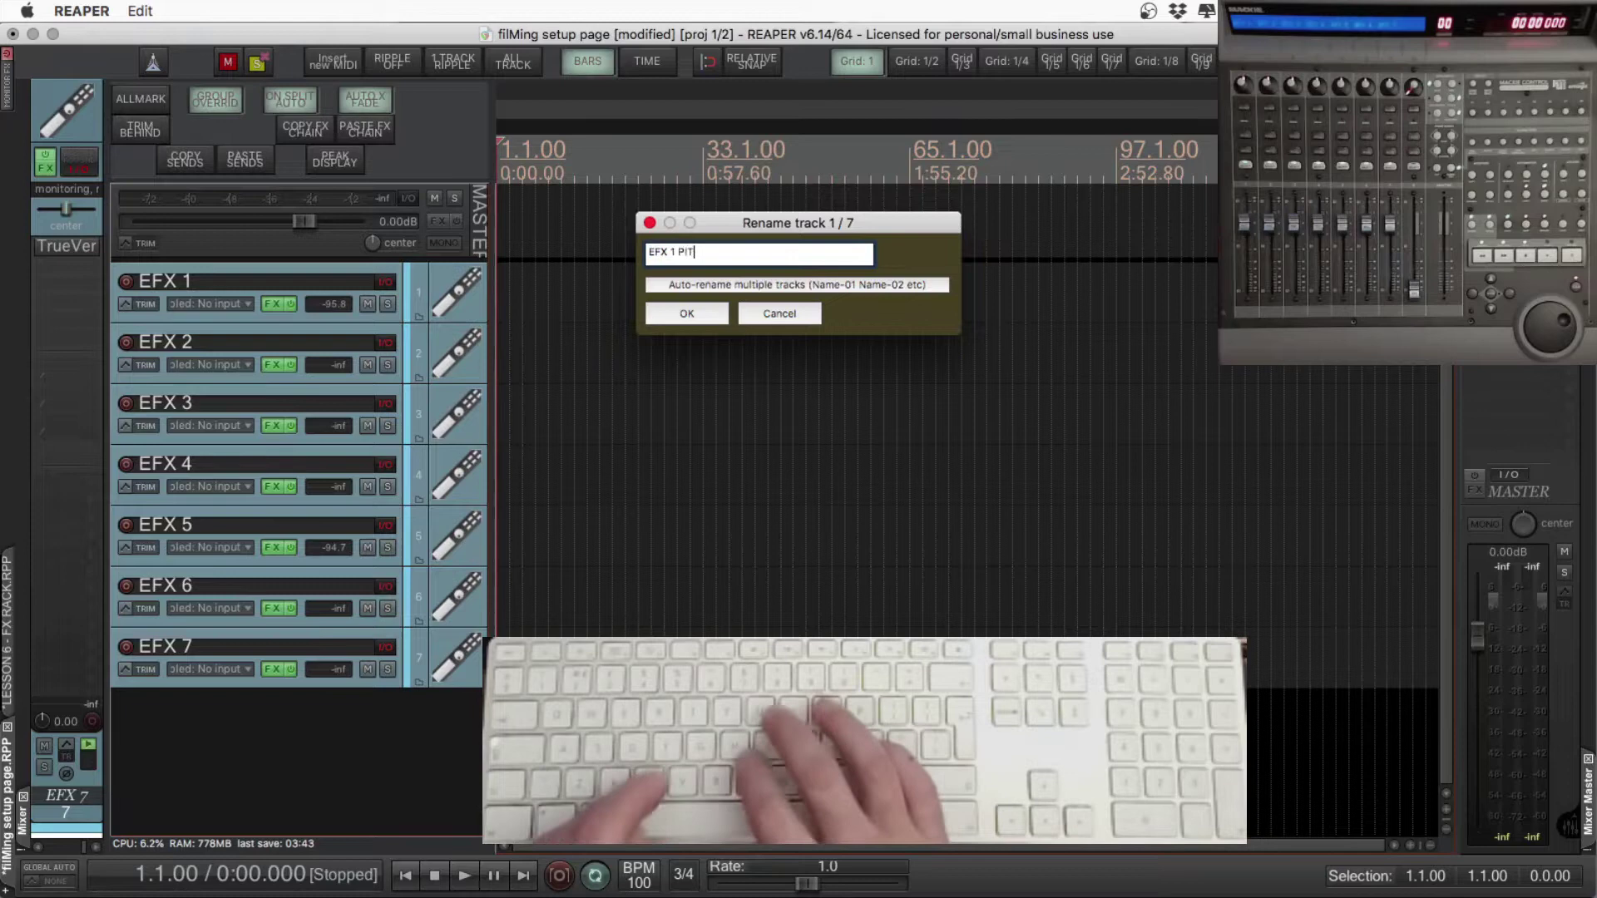
{"action": "type", "text": "CHSHIFTER"}
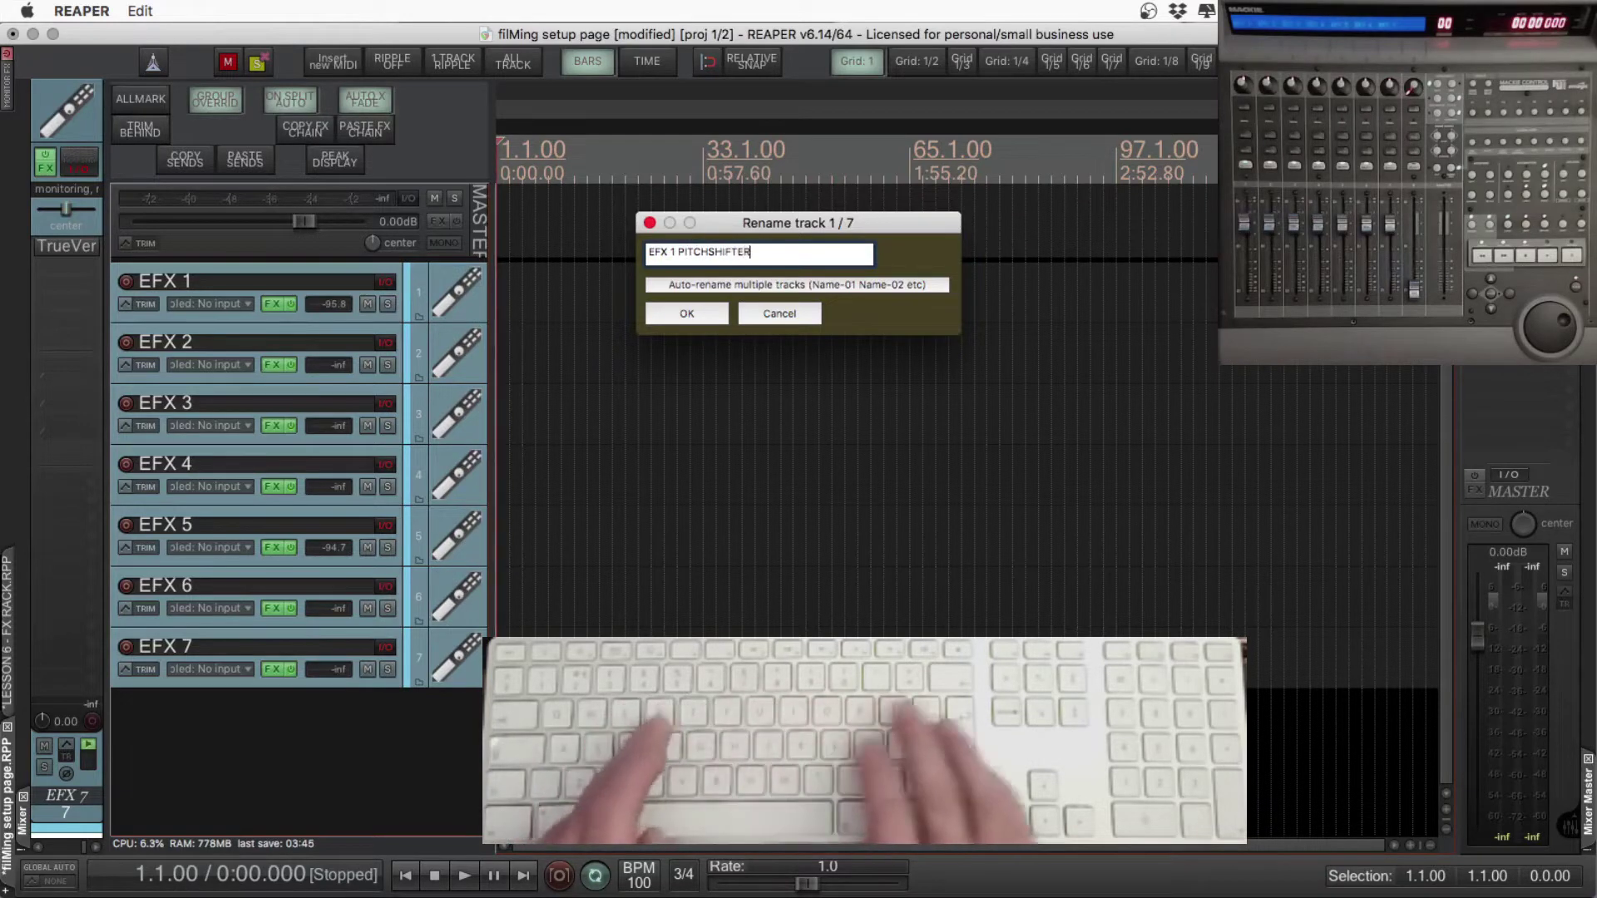
{"action": "key", "text": "Return"}
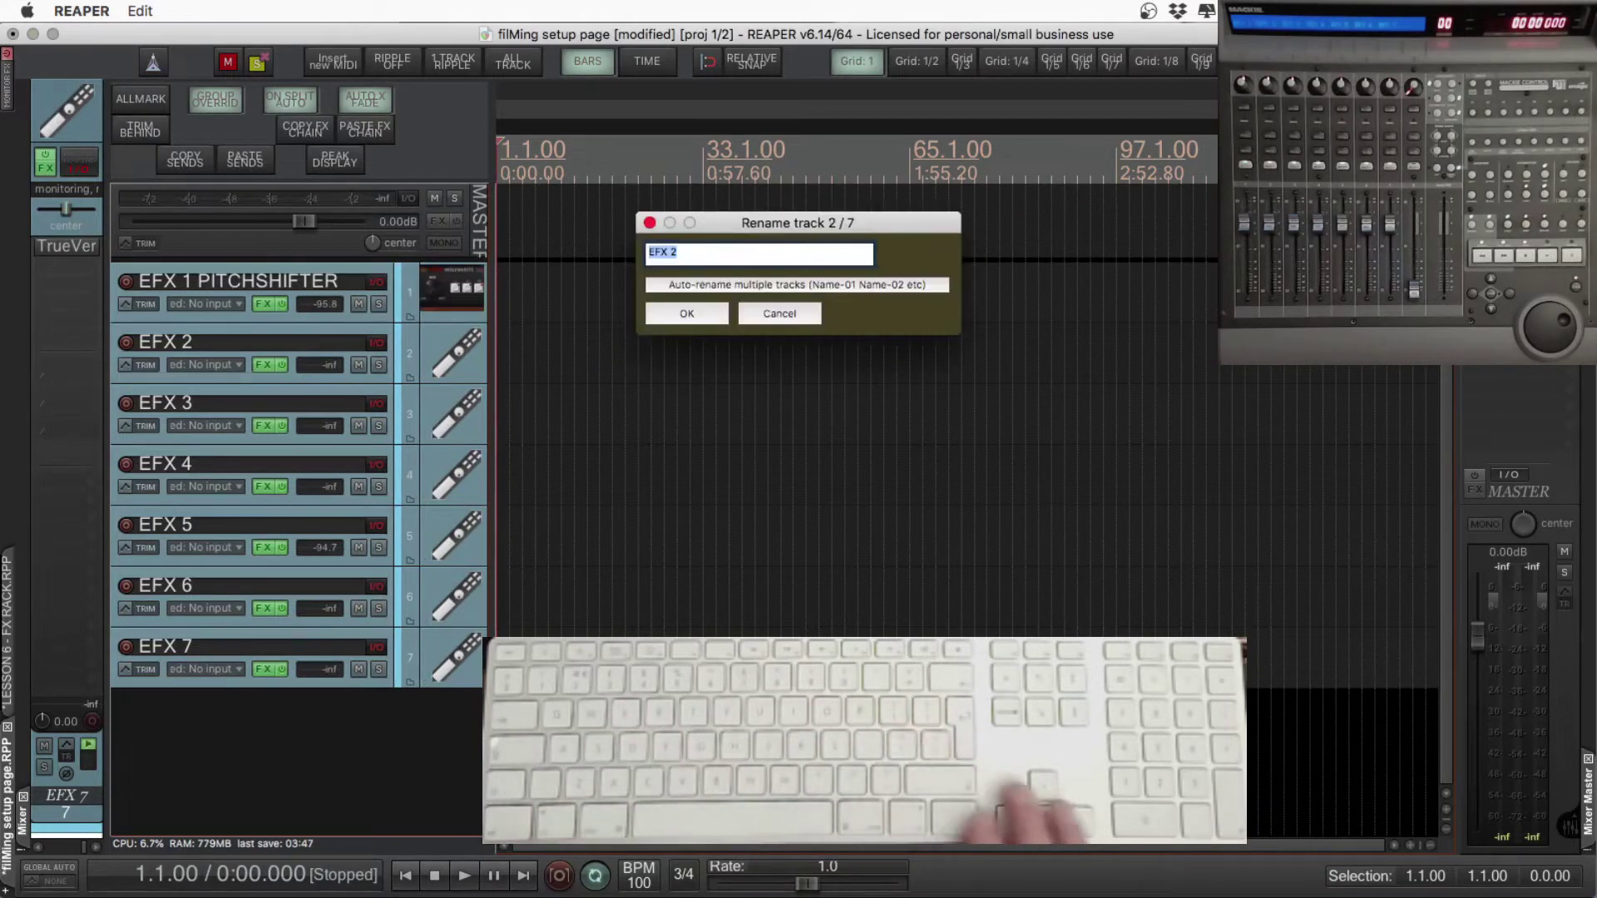
Rename the second track as EFX 2 DELAY 1/8 and the third as EFX 3 DELAY 1/4
{"action": "type", "text": "DELAY 1/8"}
{"action": "key", "text": "Return"}
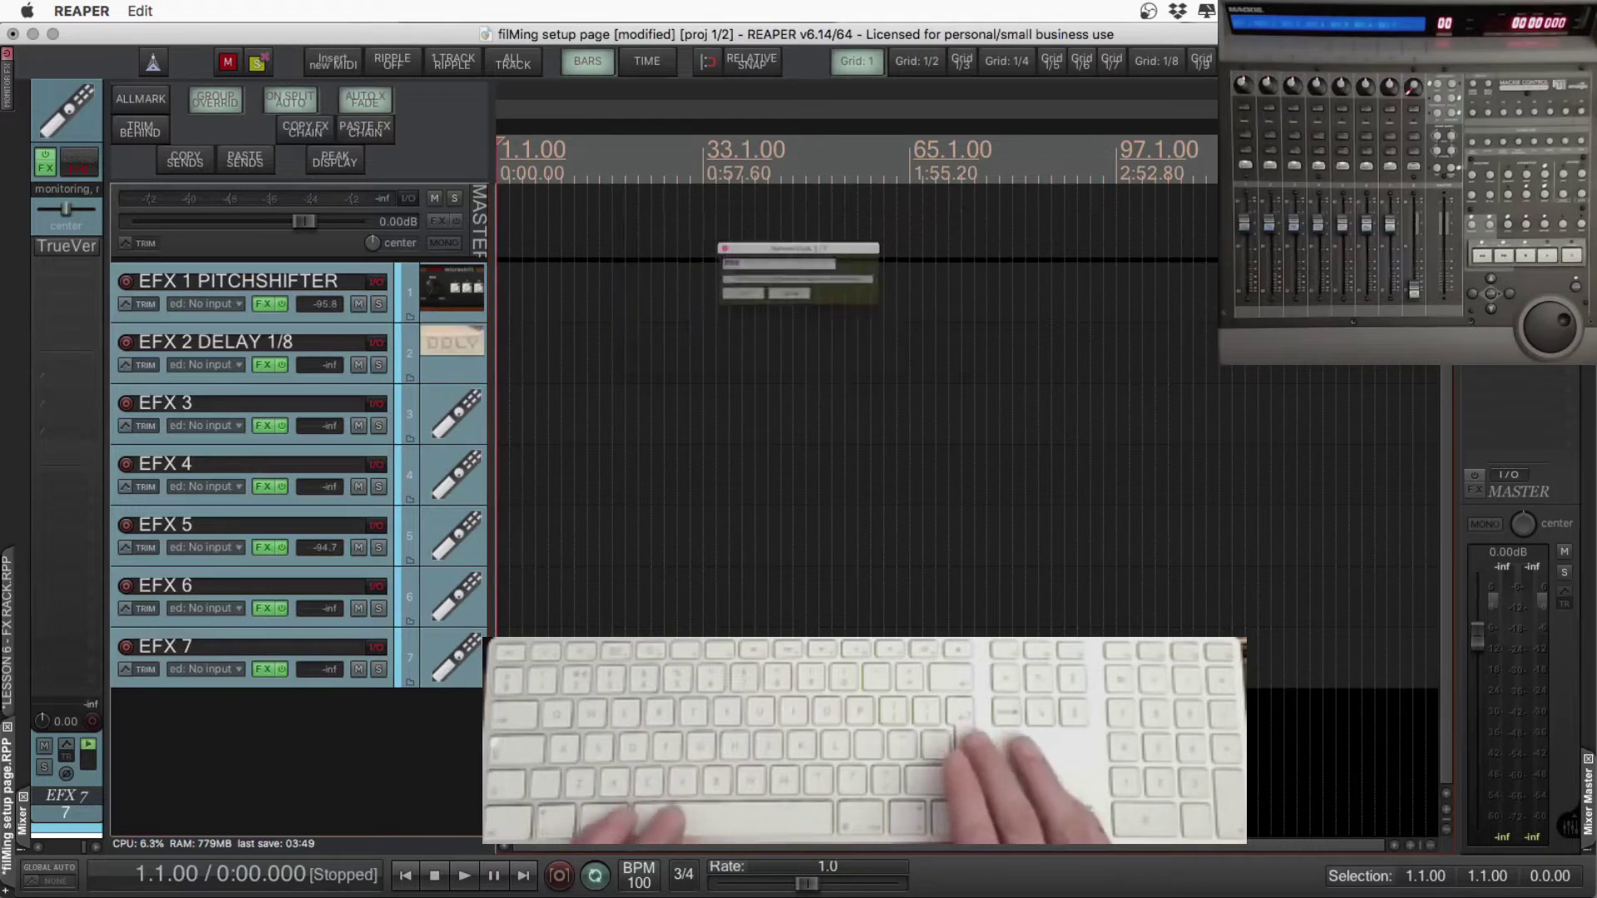
{"action": "type", "text": "DELAY 1/8"}
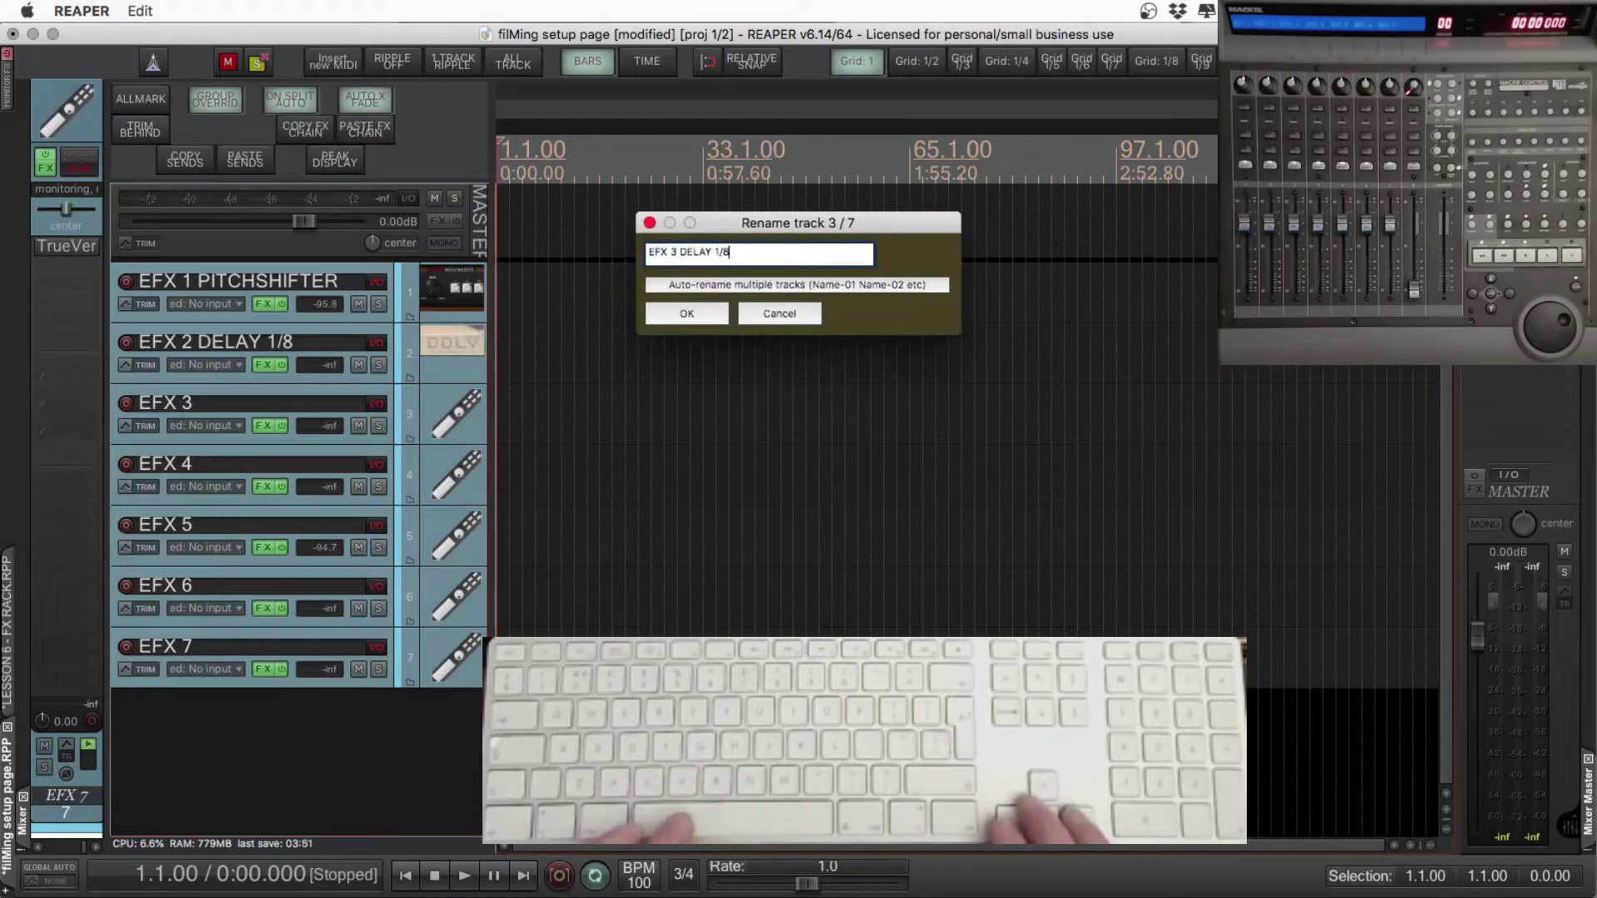
{"action": "key", "text": "BackSpace"}
{"action": "type", "text": "4"}
{"action": "key", "text": "Return"}
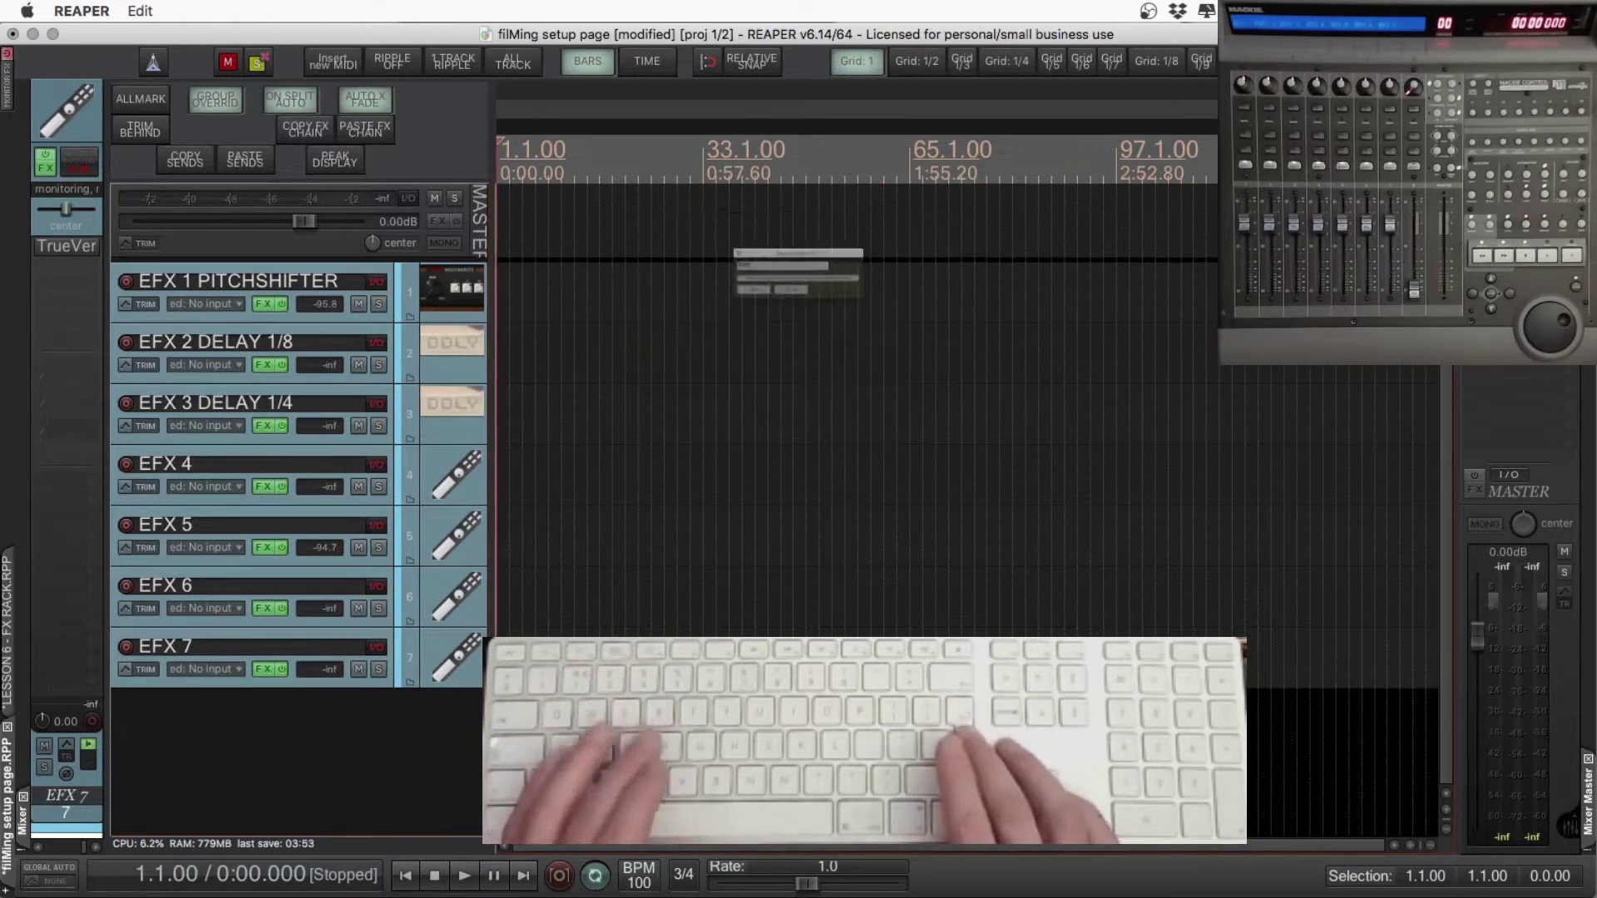
Rename the fourth track as EFX 4 DELAY 1/2
{"action": "type", "text": "DELAY 1/8"}
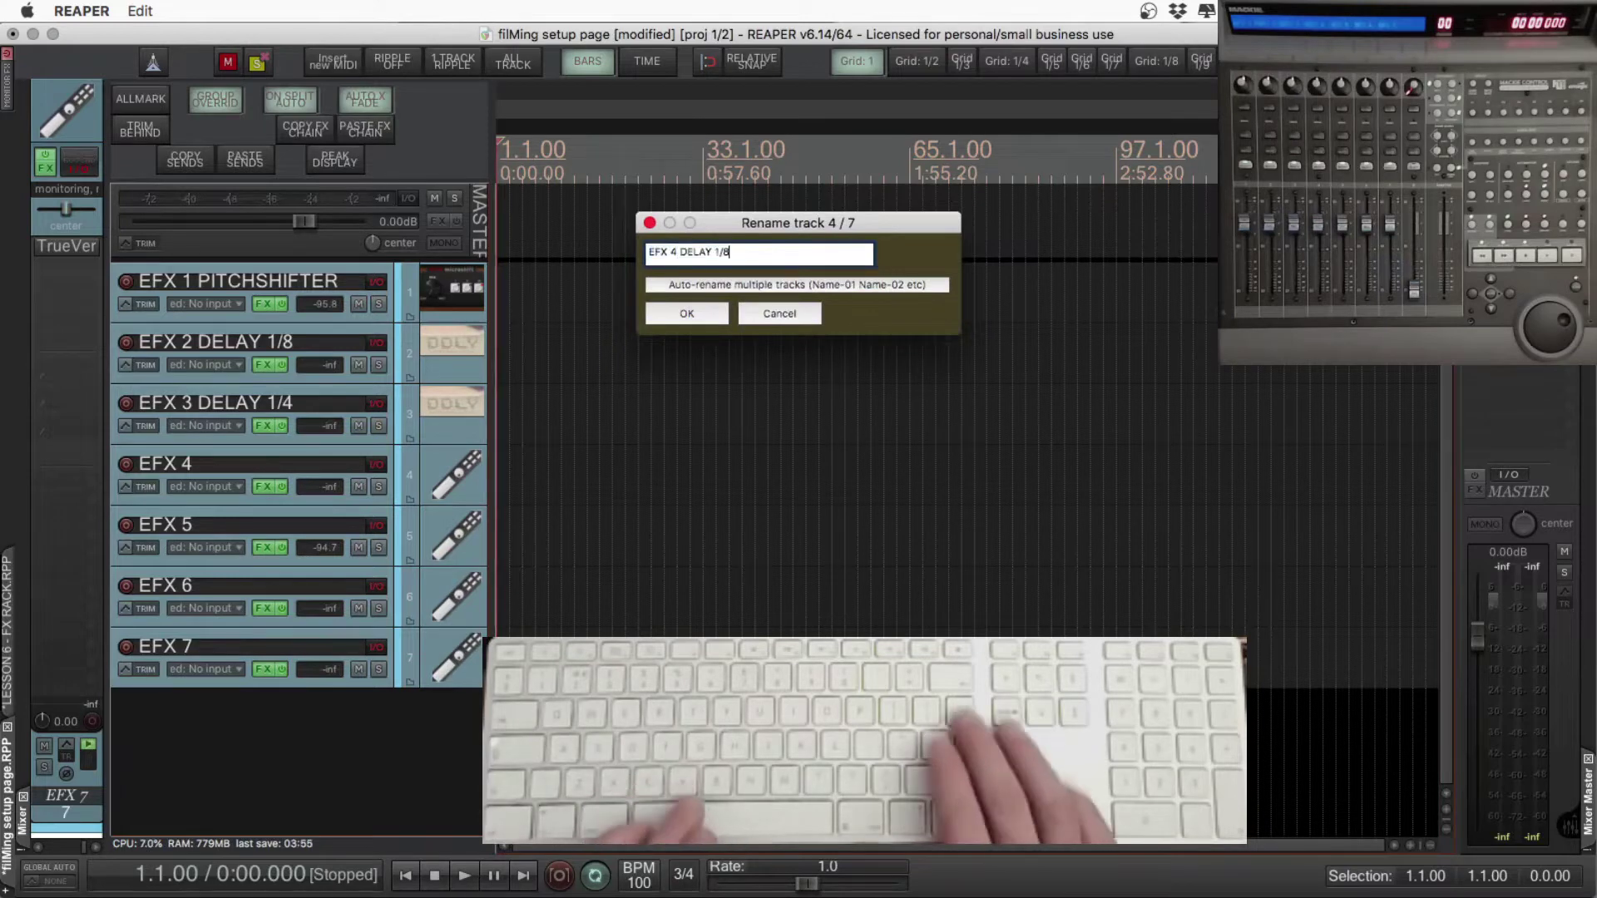
{"action": "key", "text": "BackSpace"}
{"action": "type", "text": "2"}
{"action": "key", "text": "Return"}
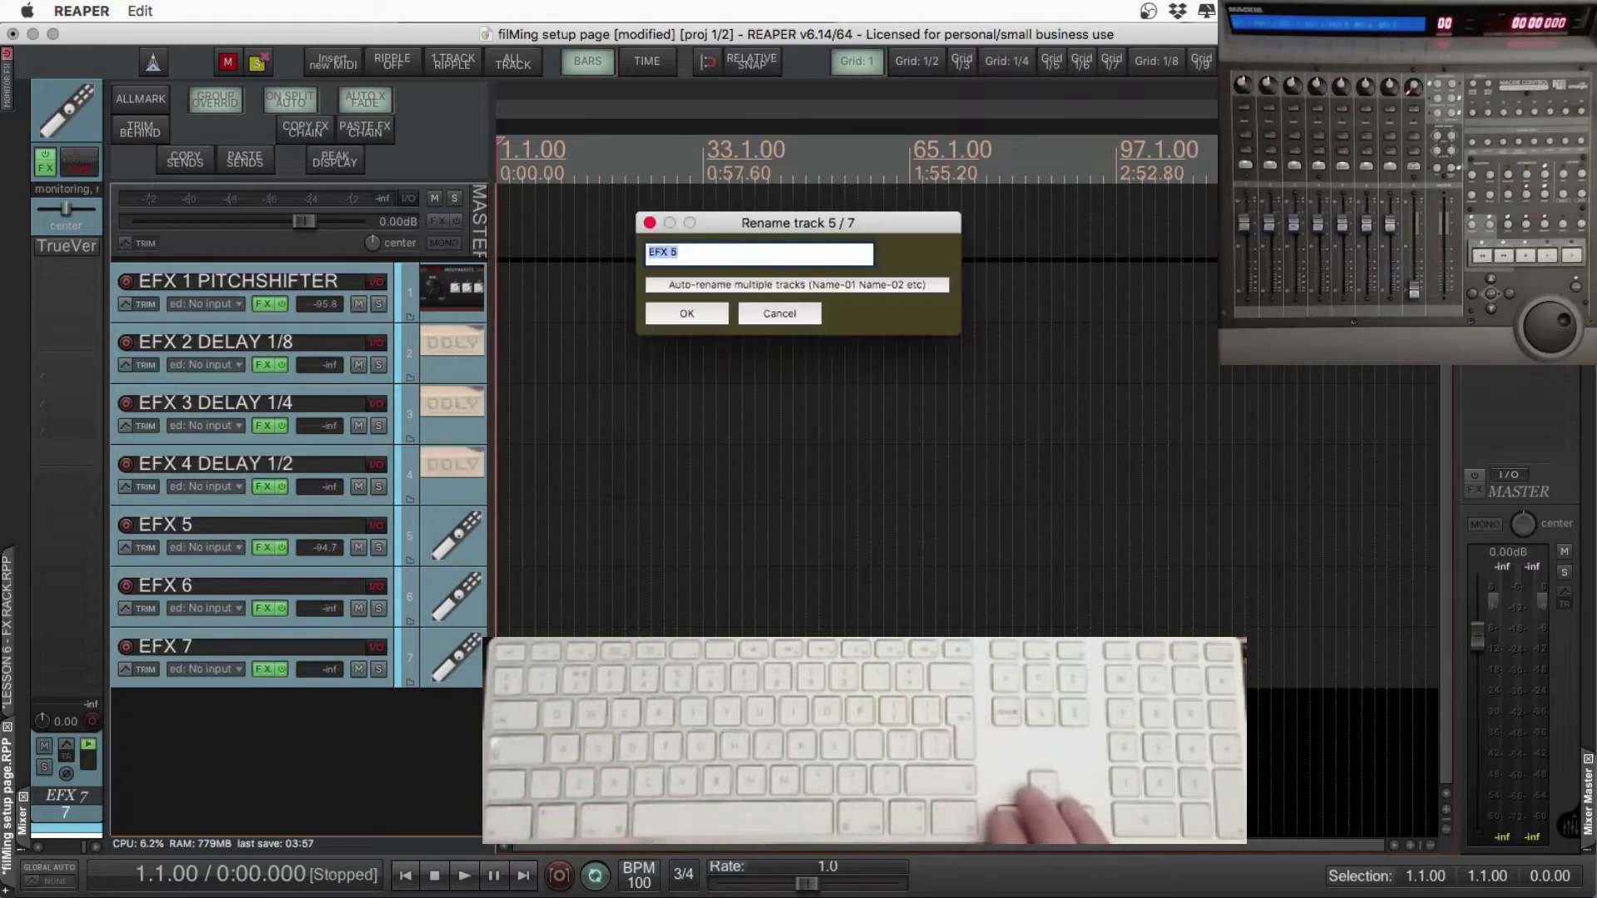
Rename the fifth track as EFX 5 2445, the sixth as EFX 6 R4 and the seventh as EFX 7 TRUEVERB
{"action": "type", "text": "2445"}
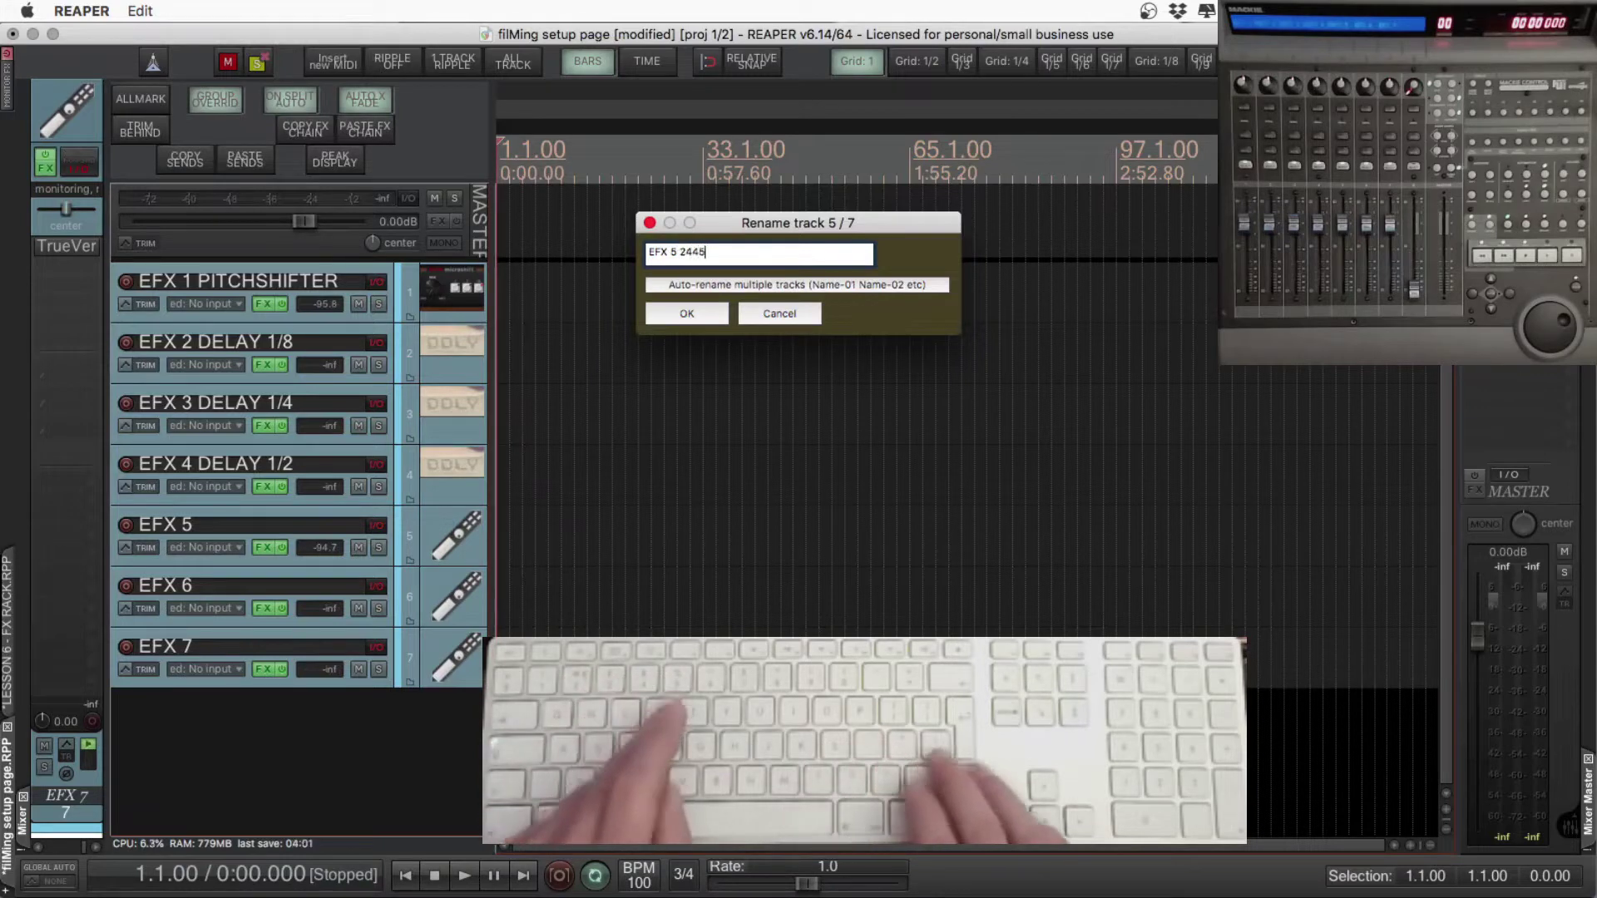
{"action": "key", "text": "Return"}
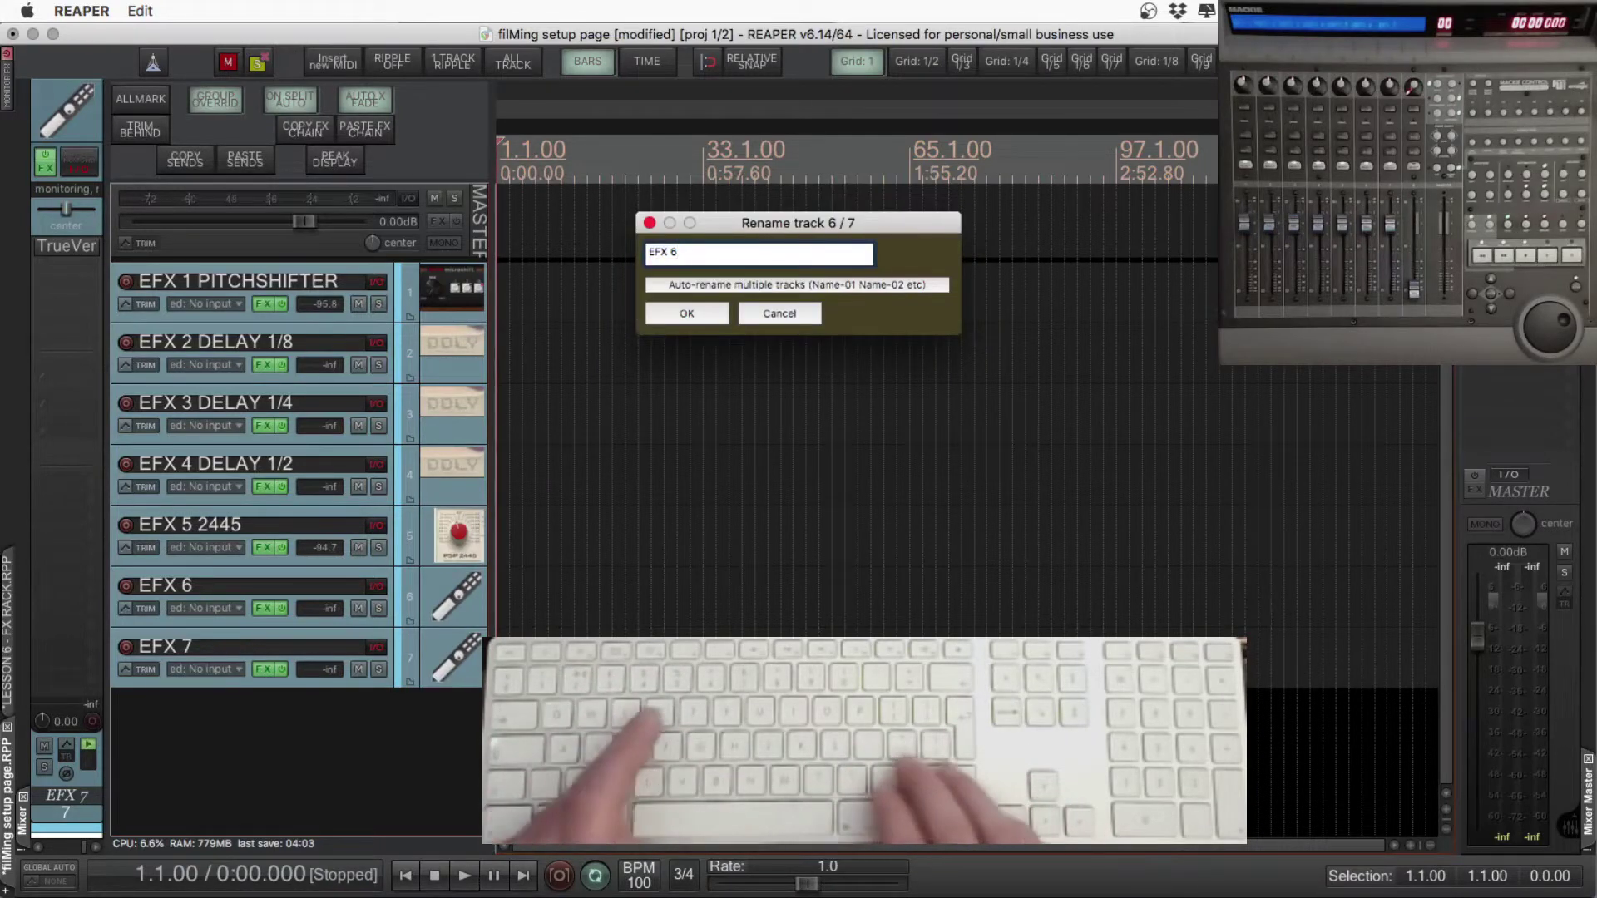
{"action": "type", "text": "R4"}
{"action": "key", "text": "Return"}
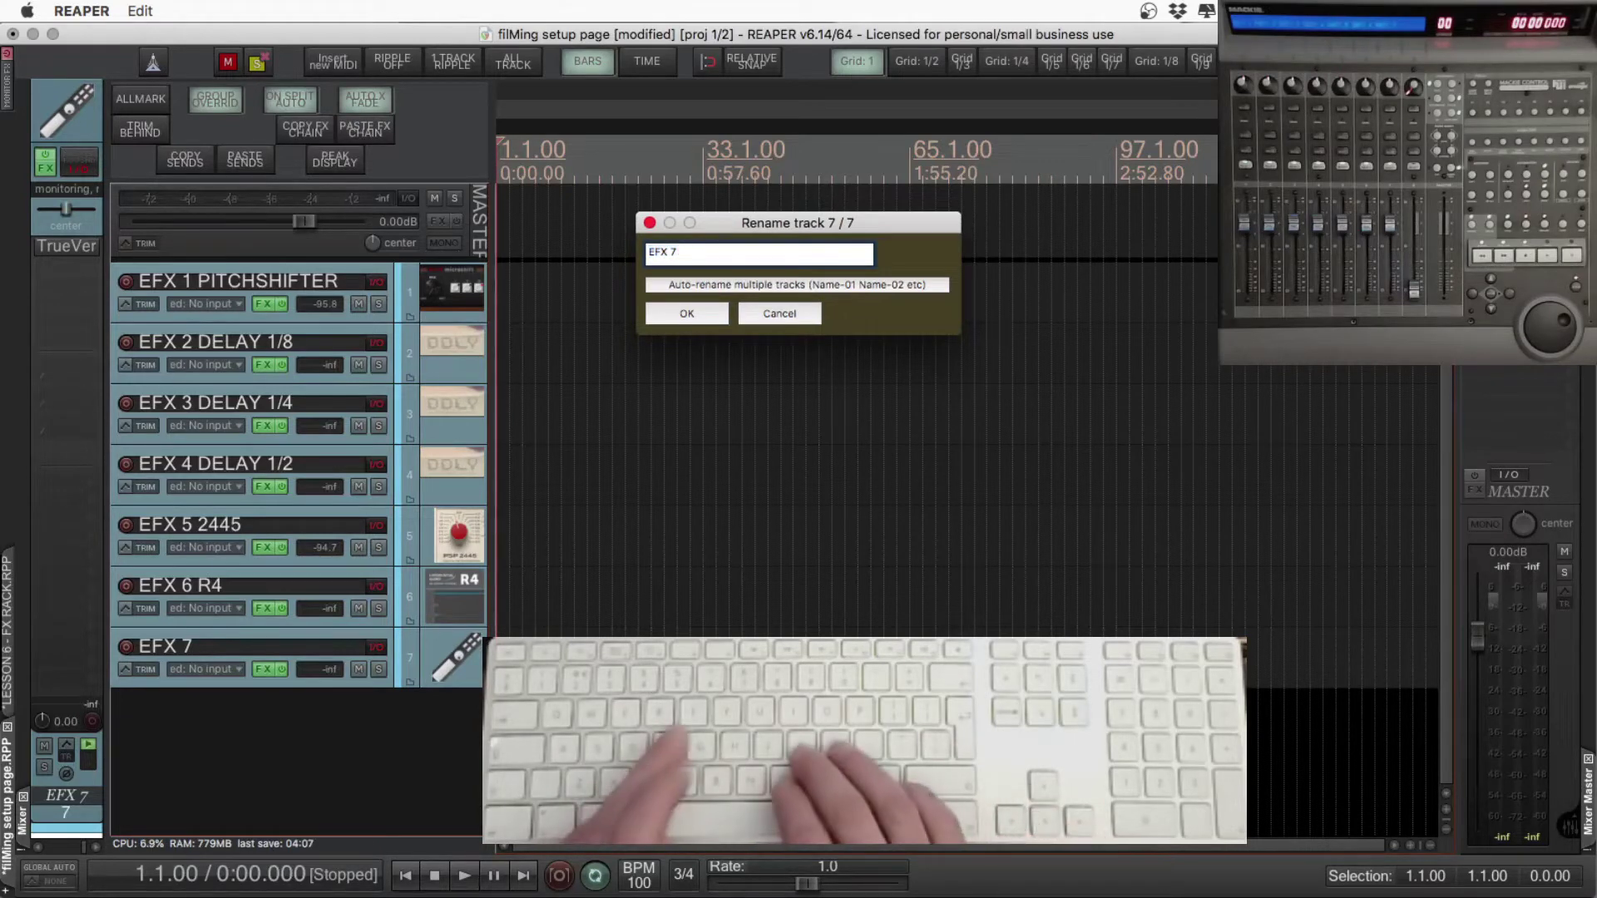
{"action": "type", "text": "TRUEVERB"}
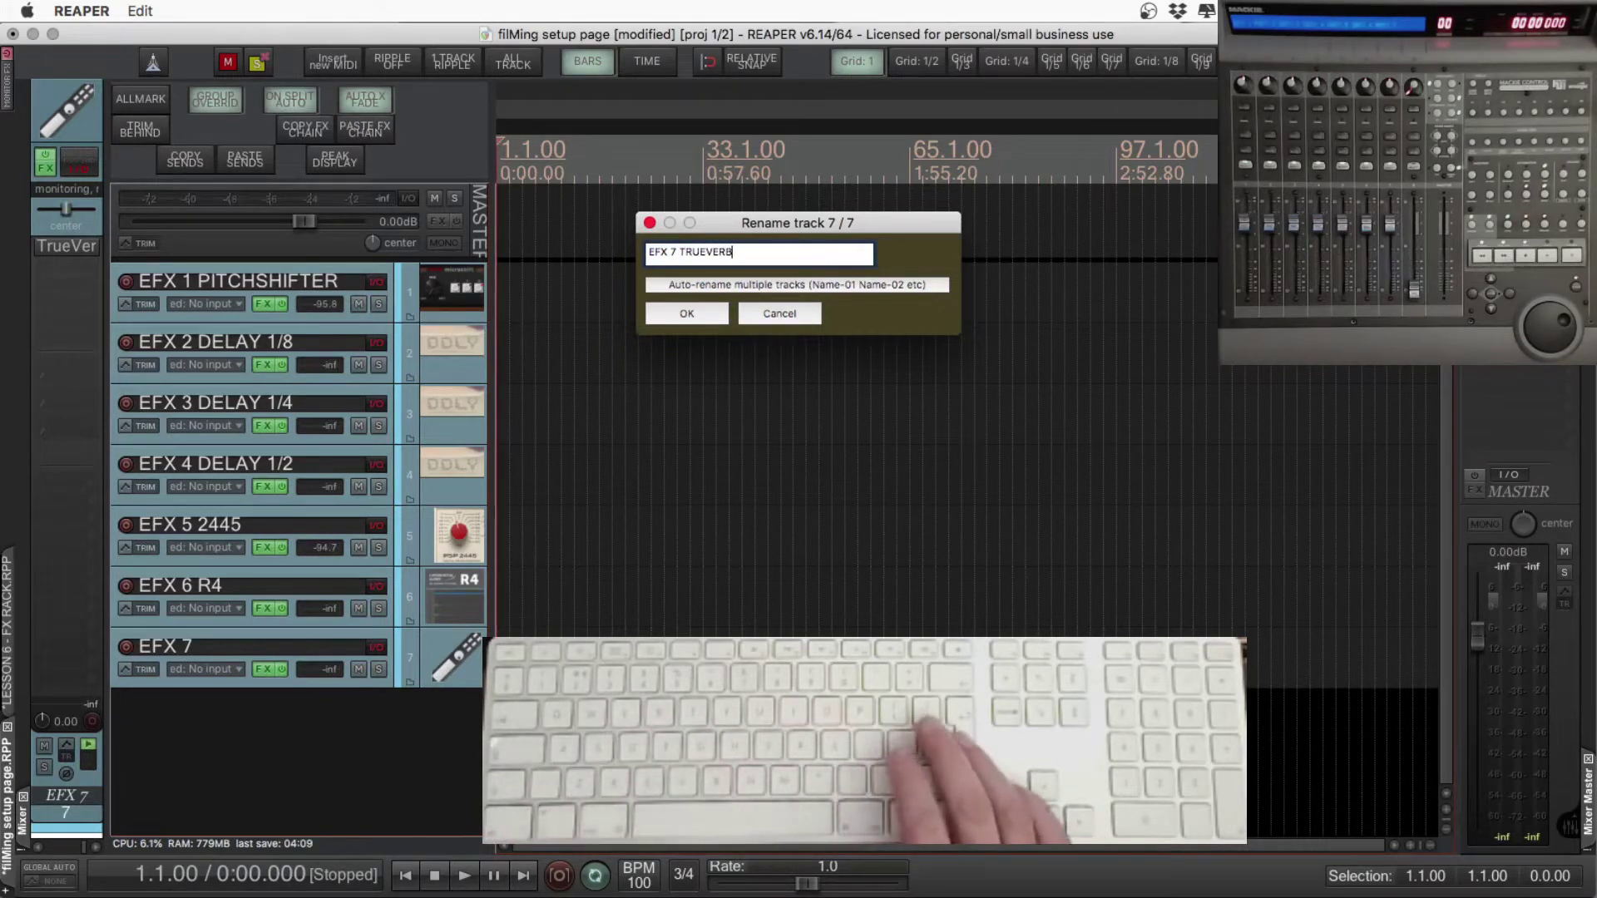
{"action": "key", "text": "Return"}
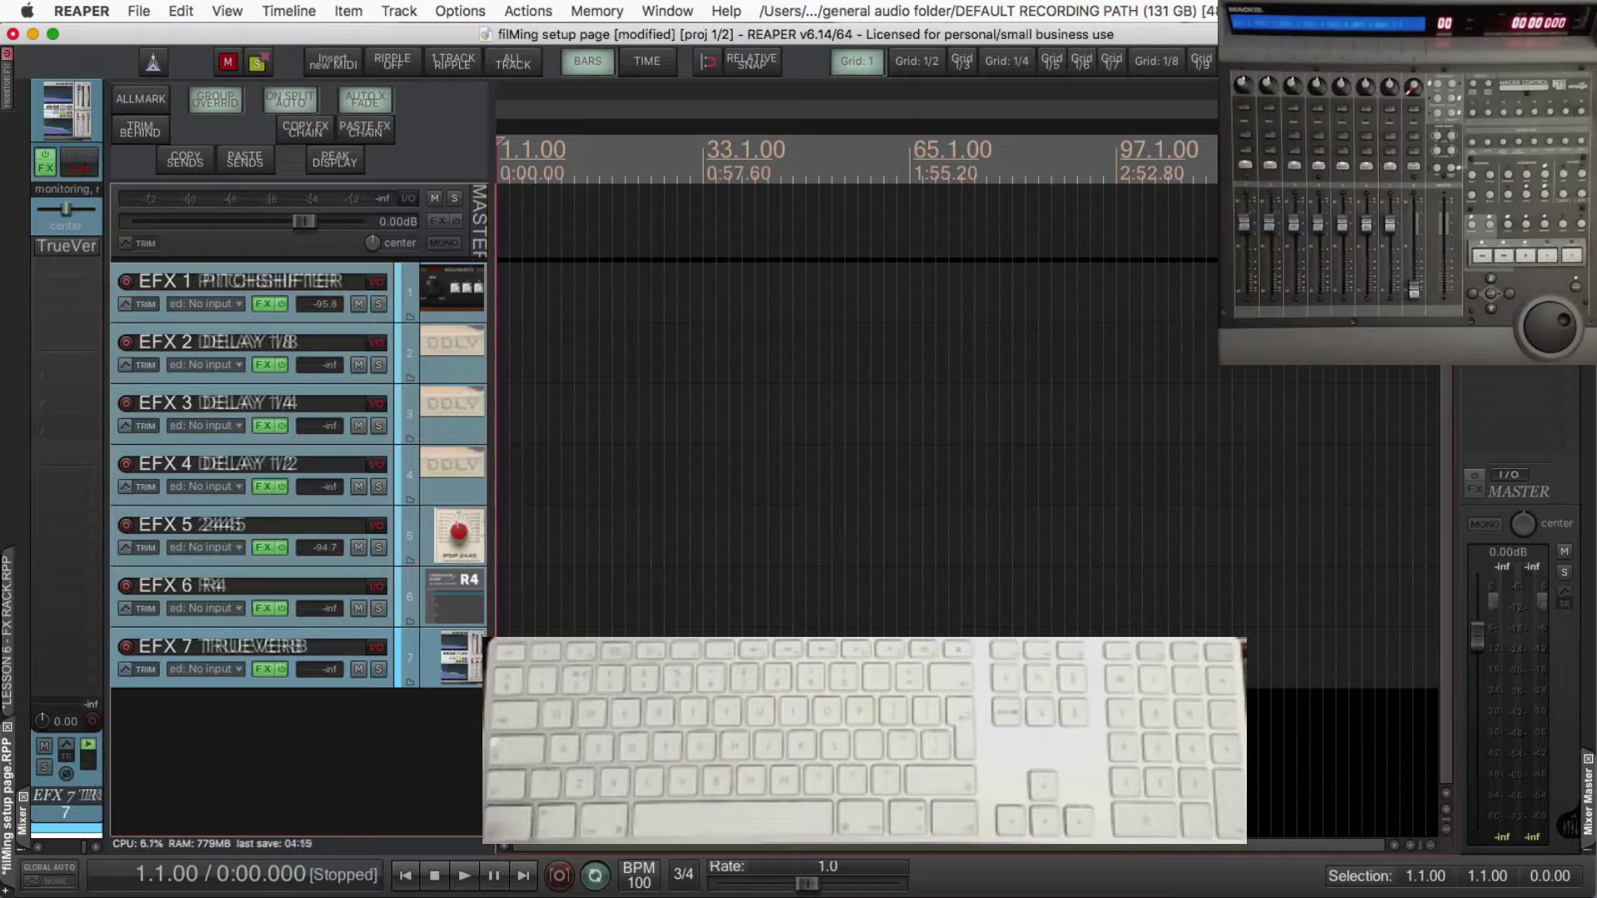
Insert a new track below the EFX tracks, name it EFX COPY SENDS and check the auto color and icon rules
{"action": "key", "text": "super+t"}
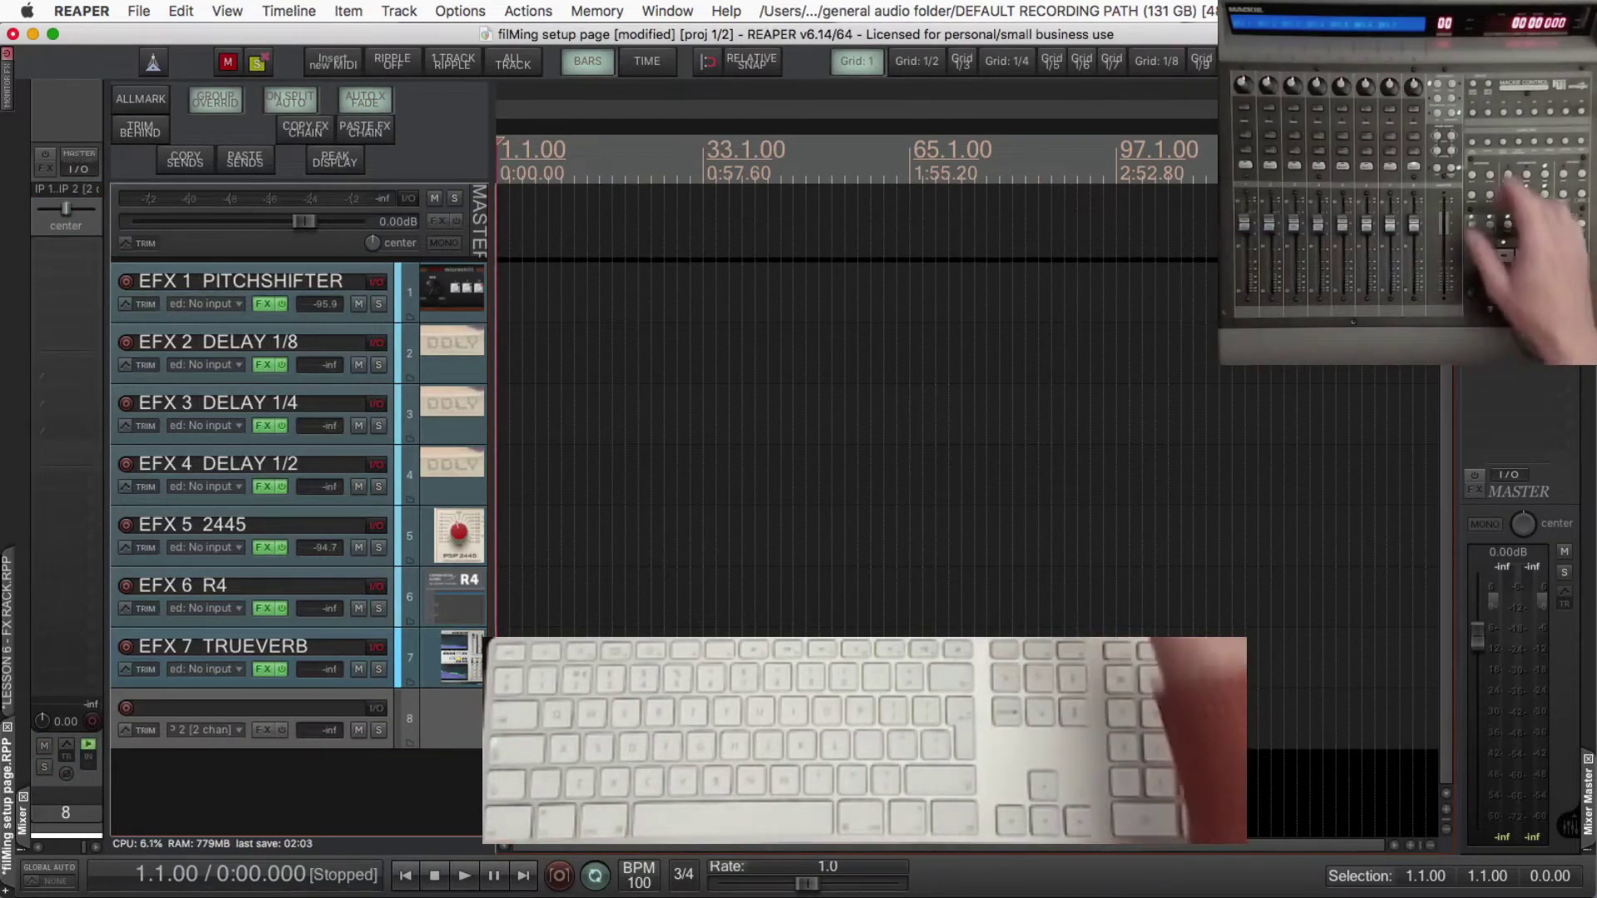
{"action": "key", "text": "ctrl+super+n"}
{"action": "type", "text": "EFX COPY SENDS"}
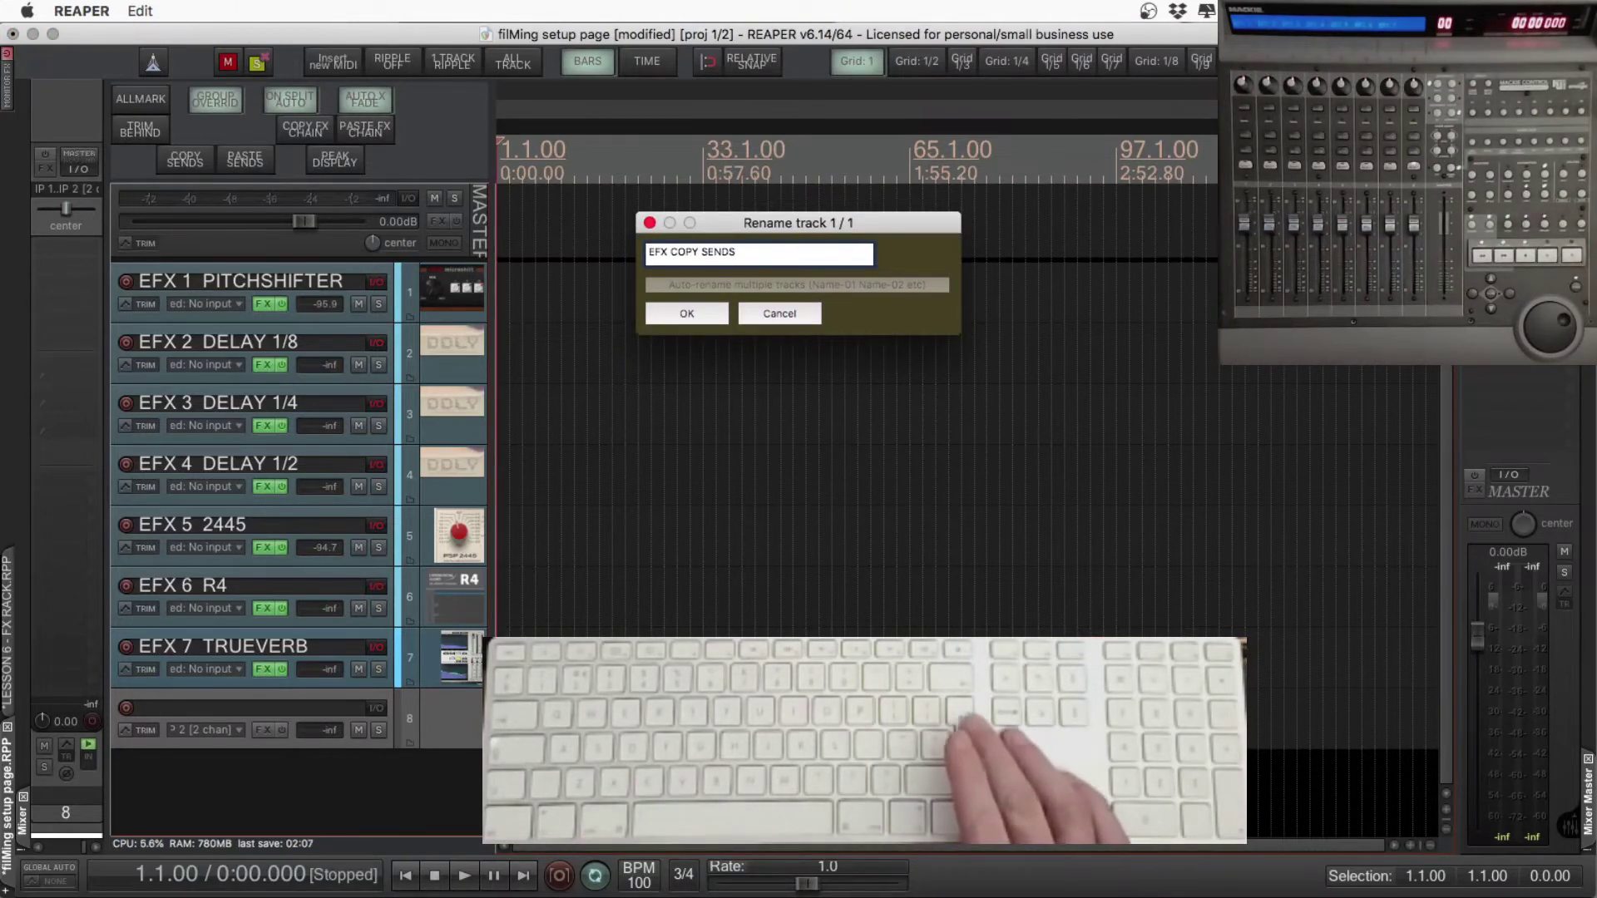
{"action": "key", "text": "Return"}
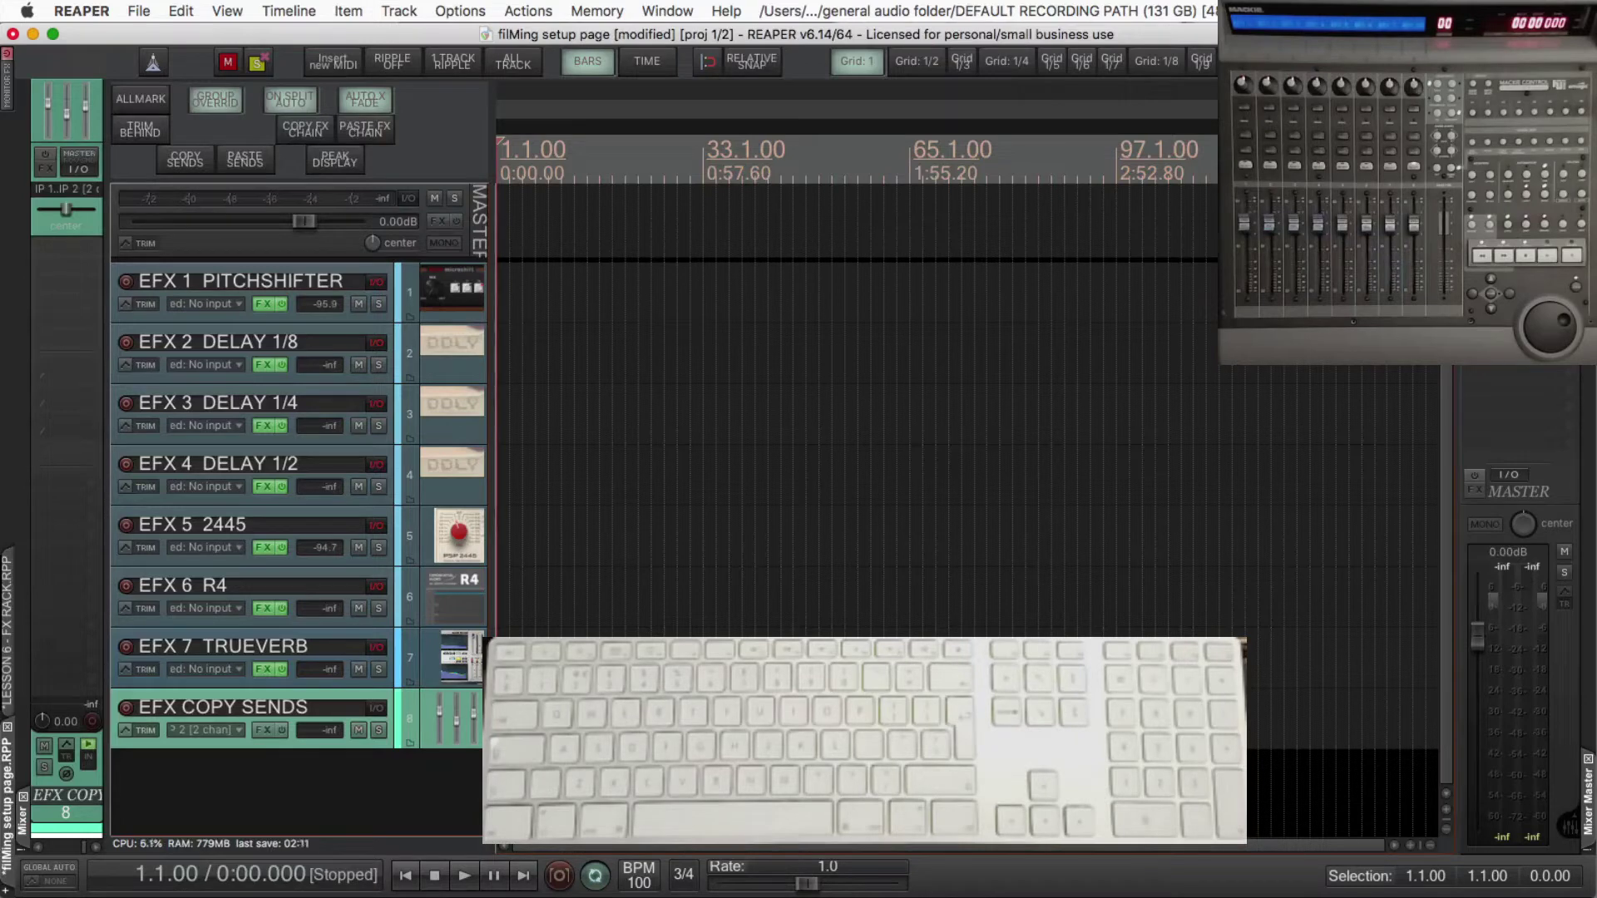
{"action": "key", "text": "ctrl+super+c"}
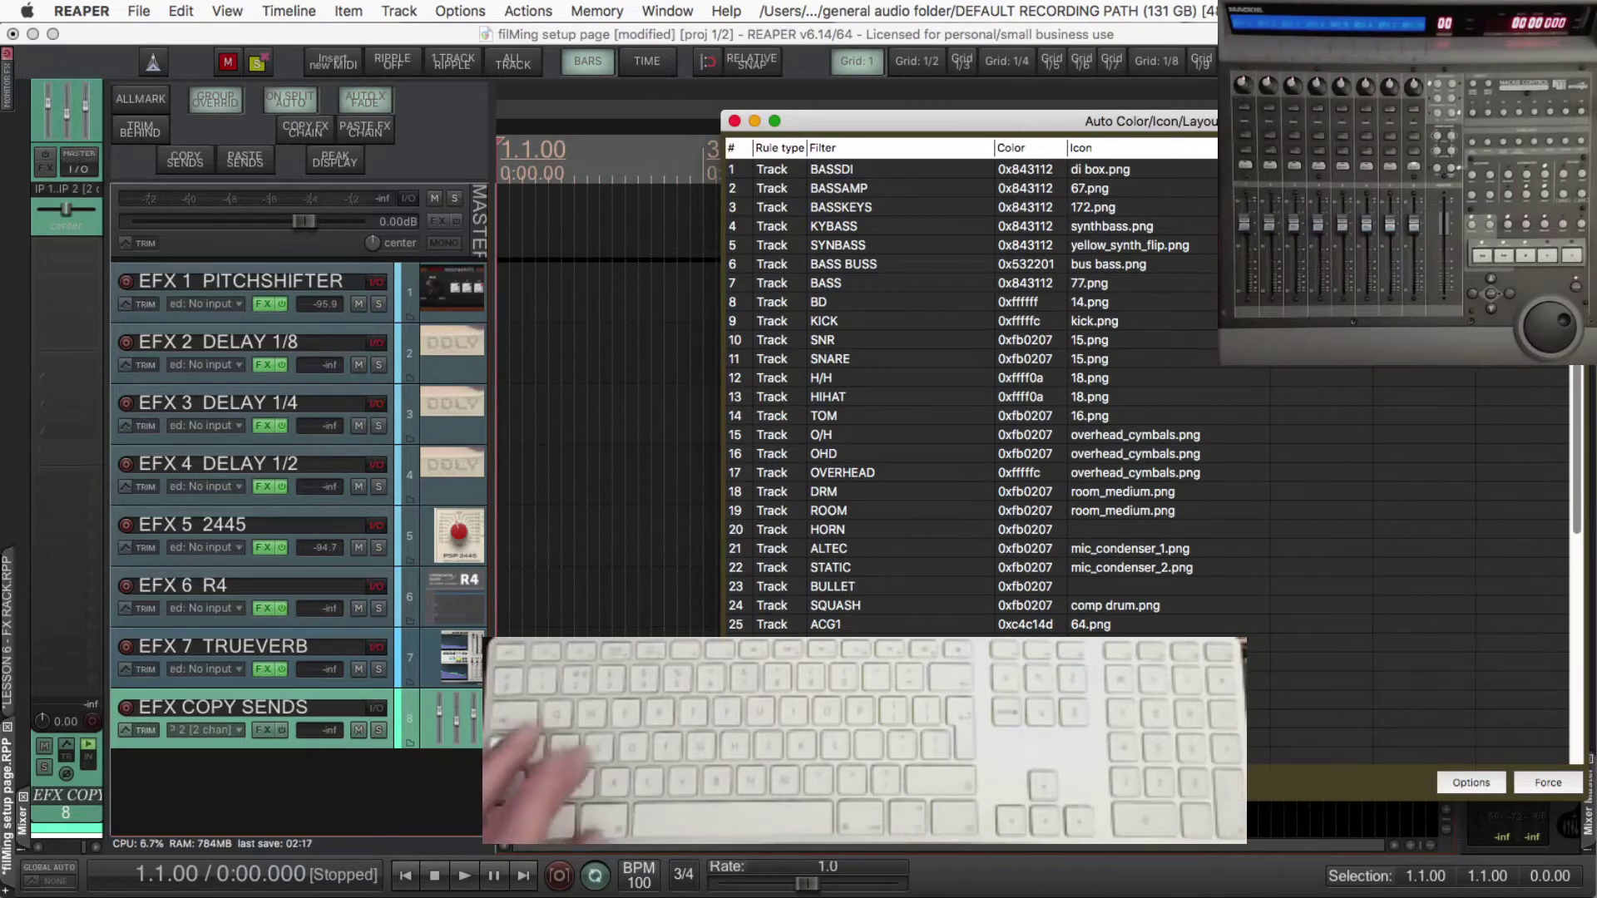
{"action": "key", "text": "ctrl+alt+c"}
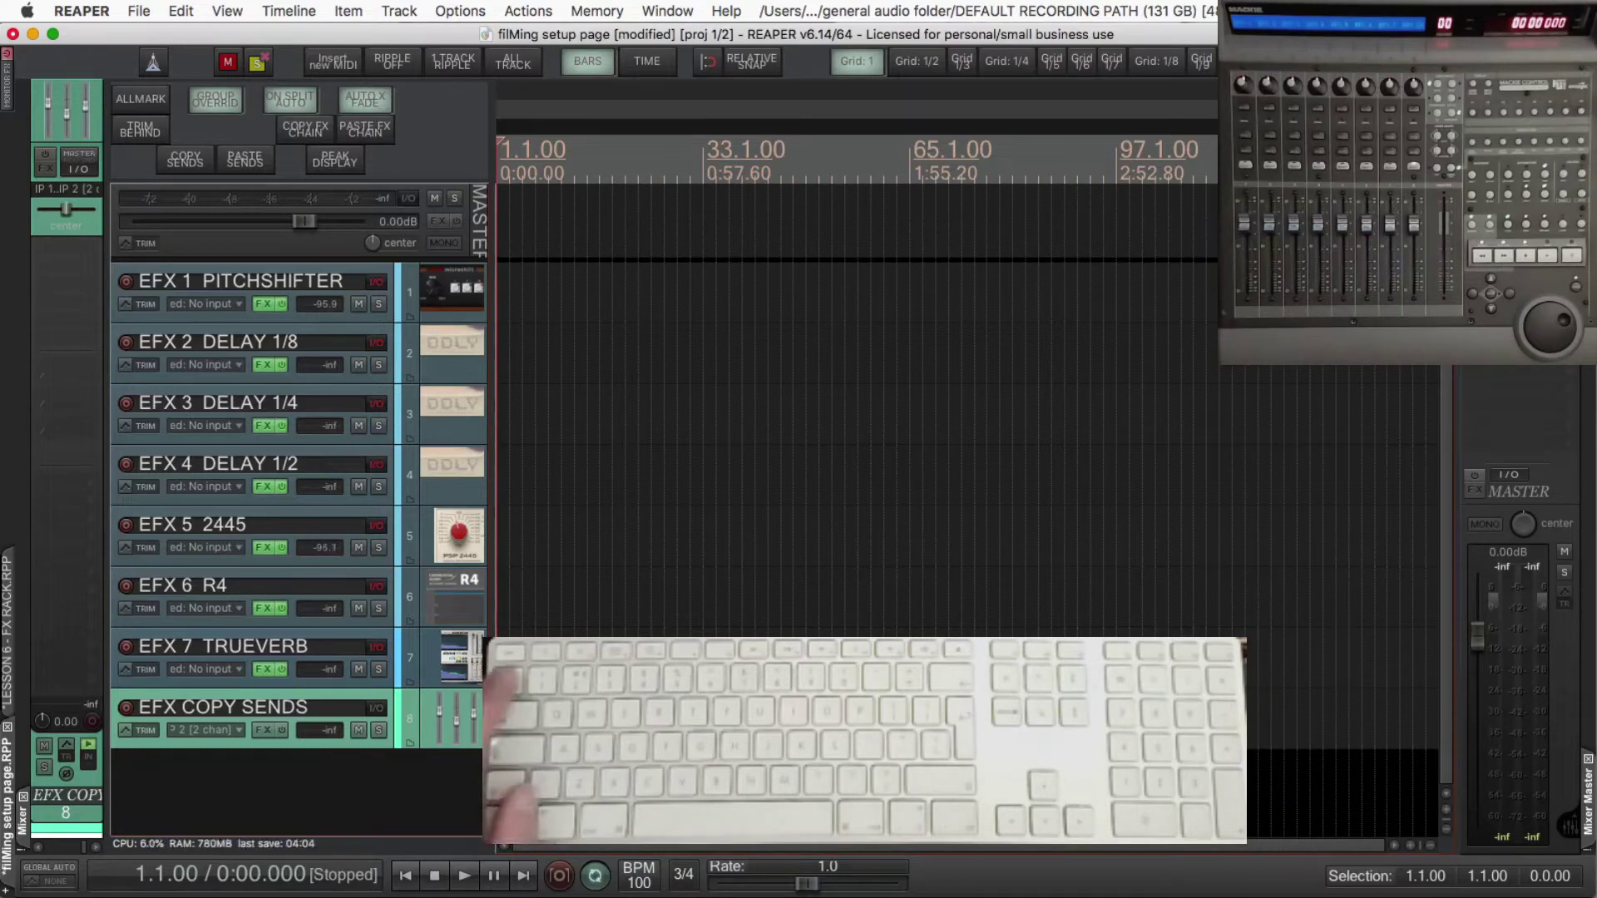
Open the routing of the EFX COPY SENDS track and turn off its master send
{"action": "key", "text": "Tab"}
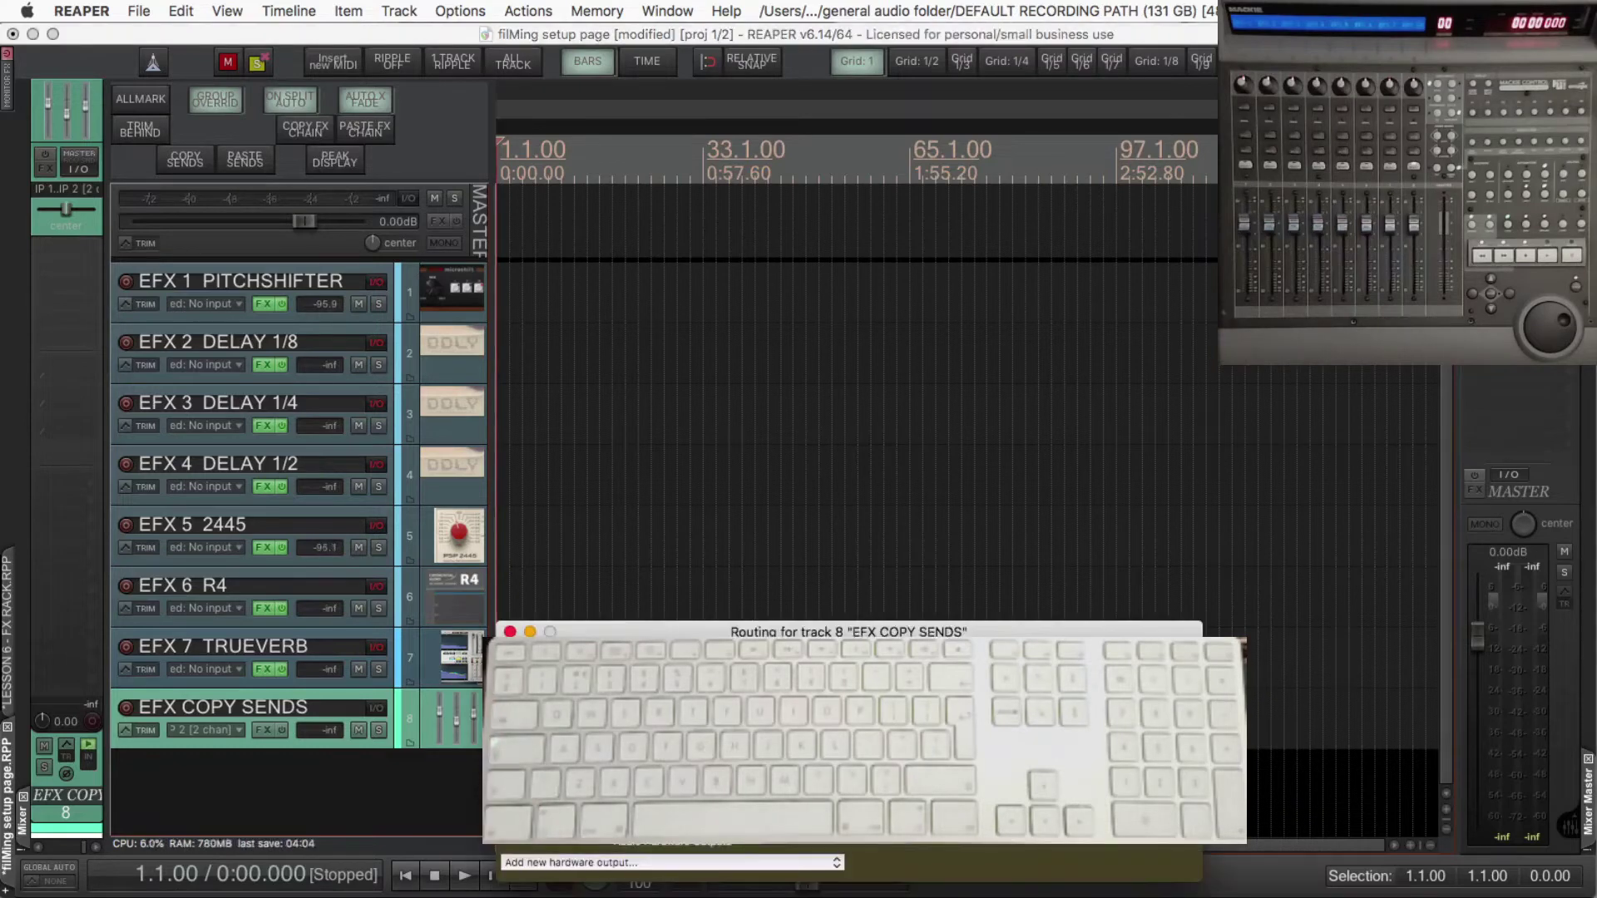
{"action": "left_click_drag", "start_coordinate": [668, 630], "coordinate": [657, 297]}
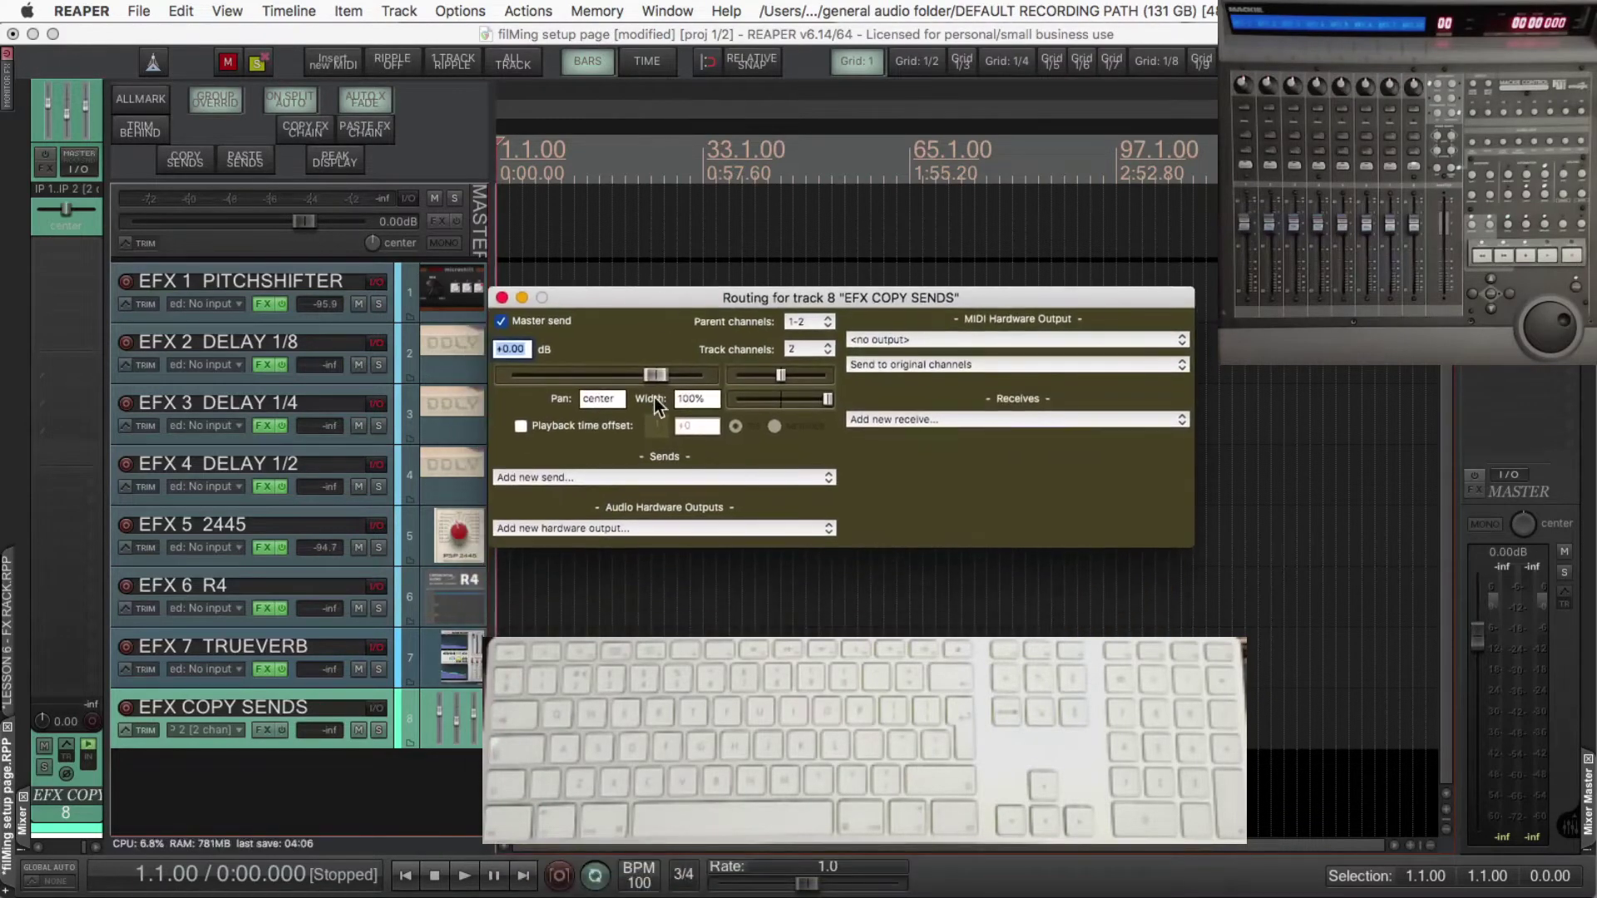
{"action": "left_click", "coordinate": [501, 321]}
Try adding sends from EFX COPY SENDS to all tracks at once, look through them and undo the changes
{"action": "left_click", "coordinate": [587, 478]}
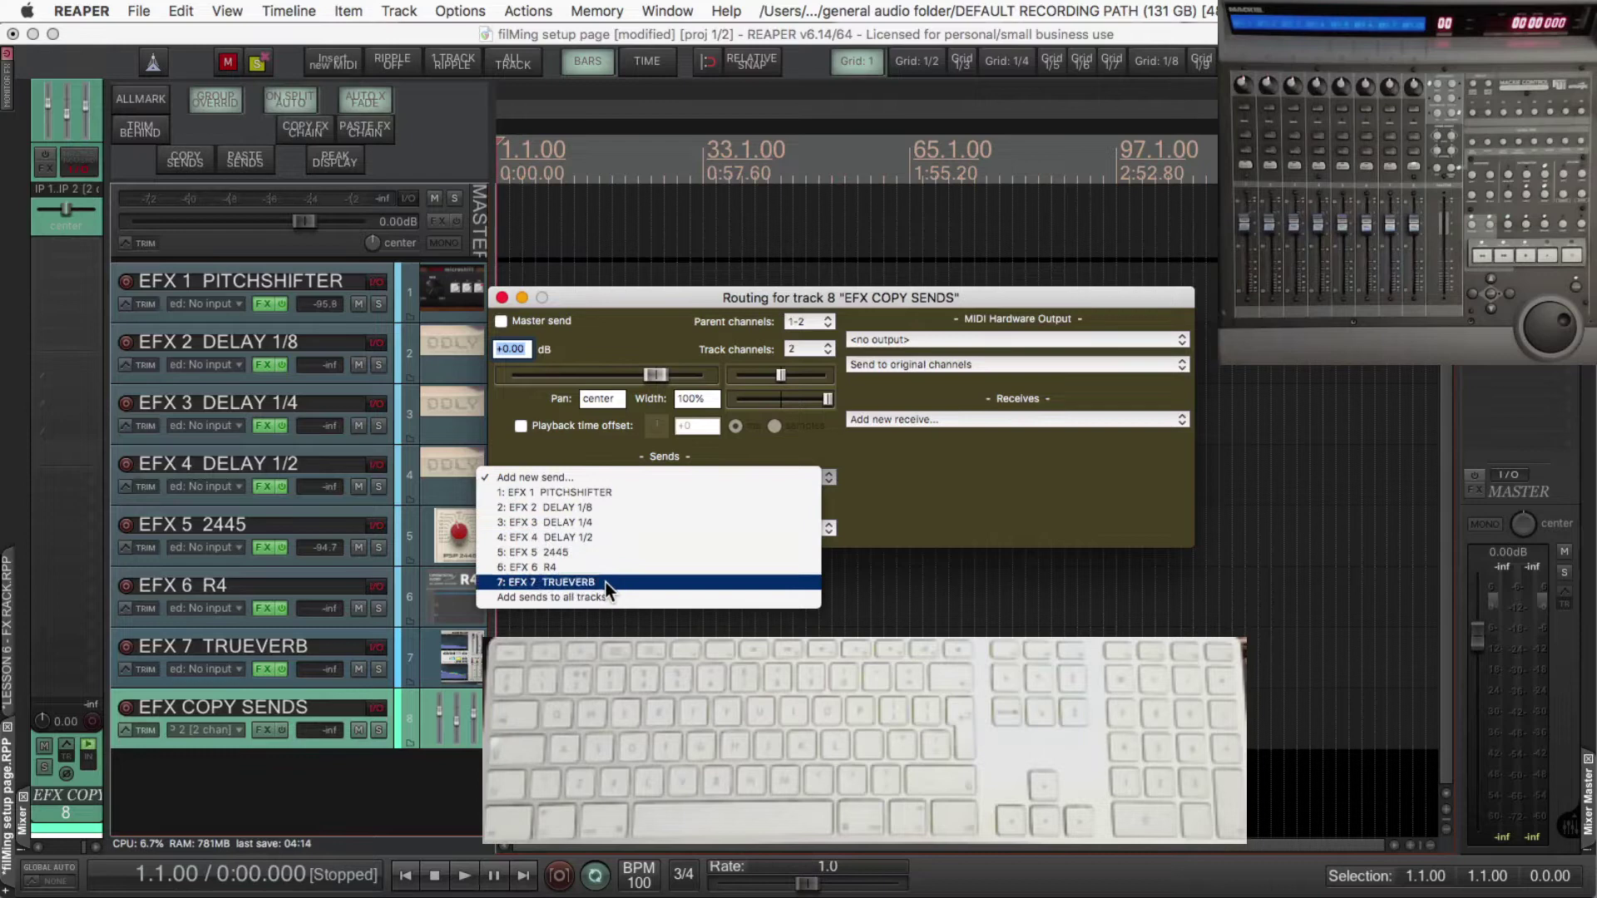
{"action": "left_click", "coordinate": [572, 597]}
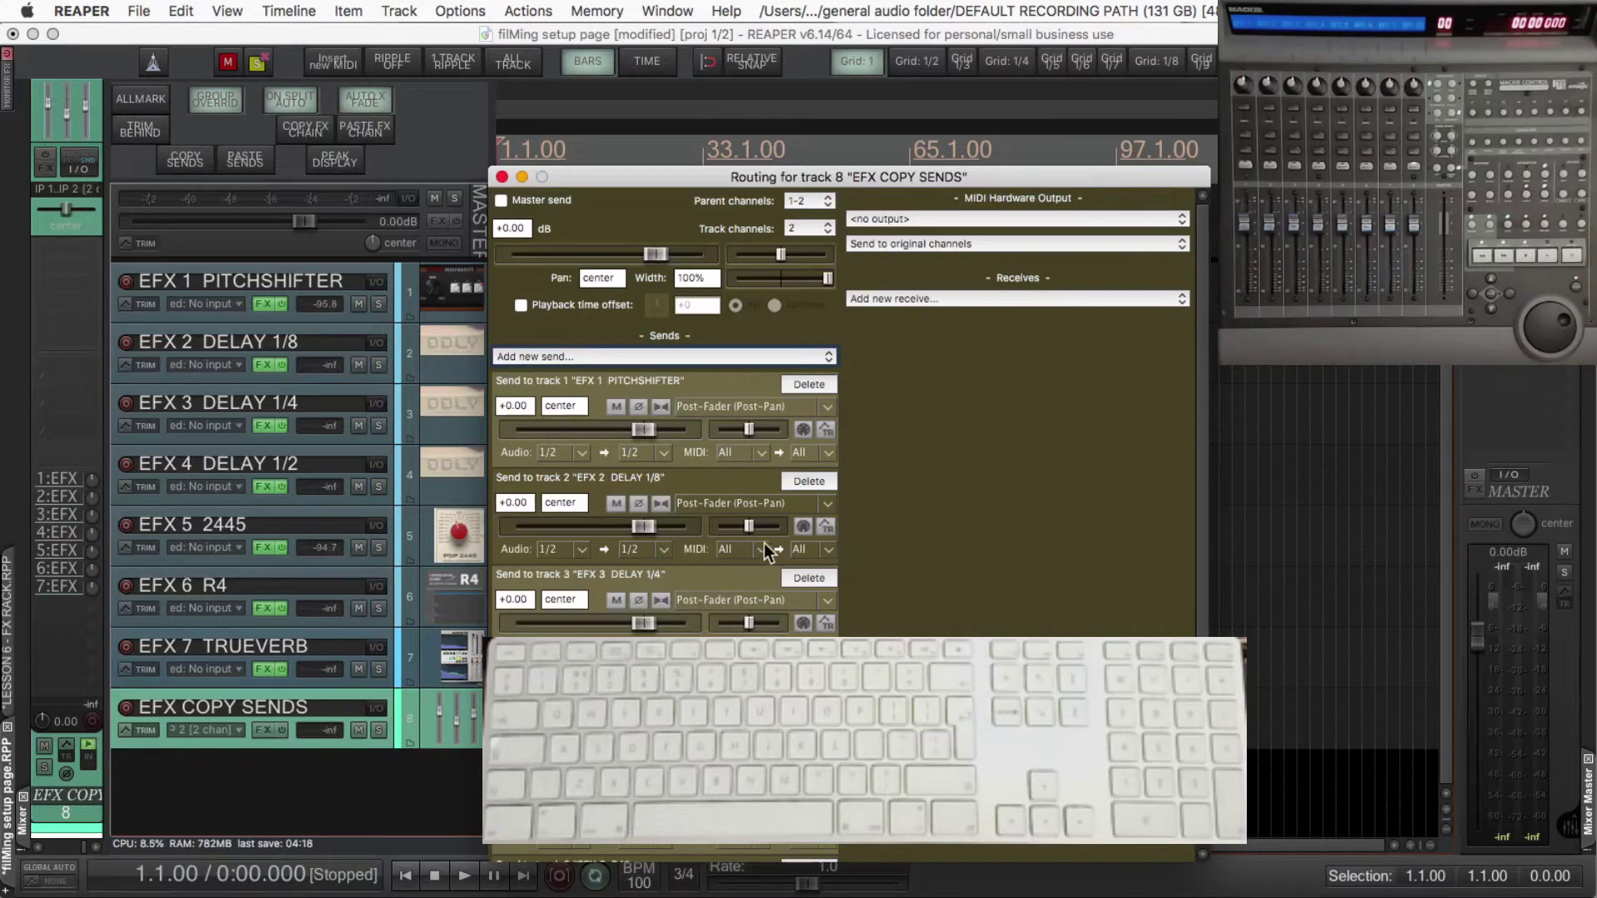
{"action": "scroll", "coordinate": [731, 545], "scroll_direction": "down", "scroll_amount": 5}
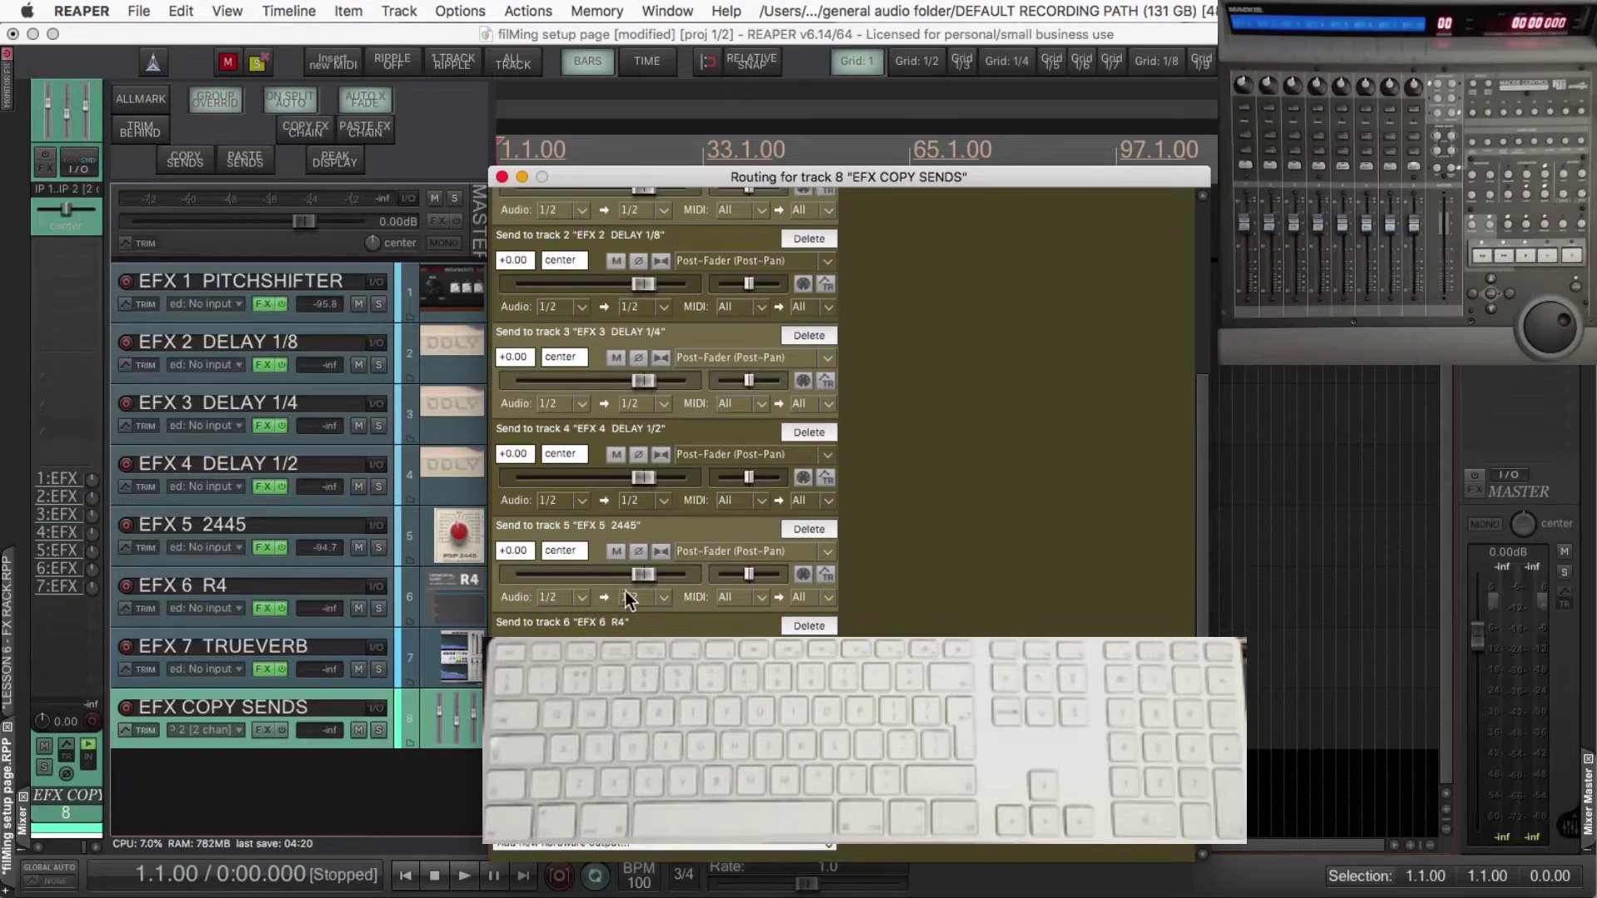
{"action": "scroll", "coordinate": [632, 587], "scroll_direction": "down", "scroll_amount": 1}
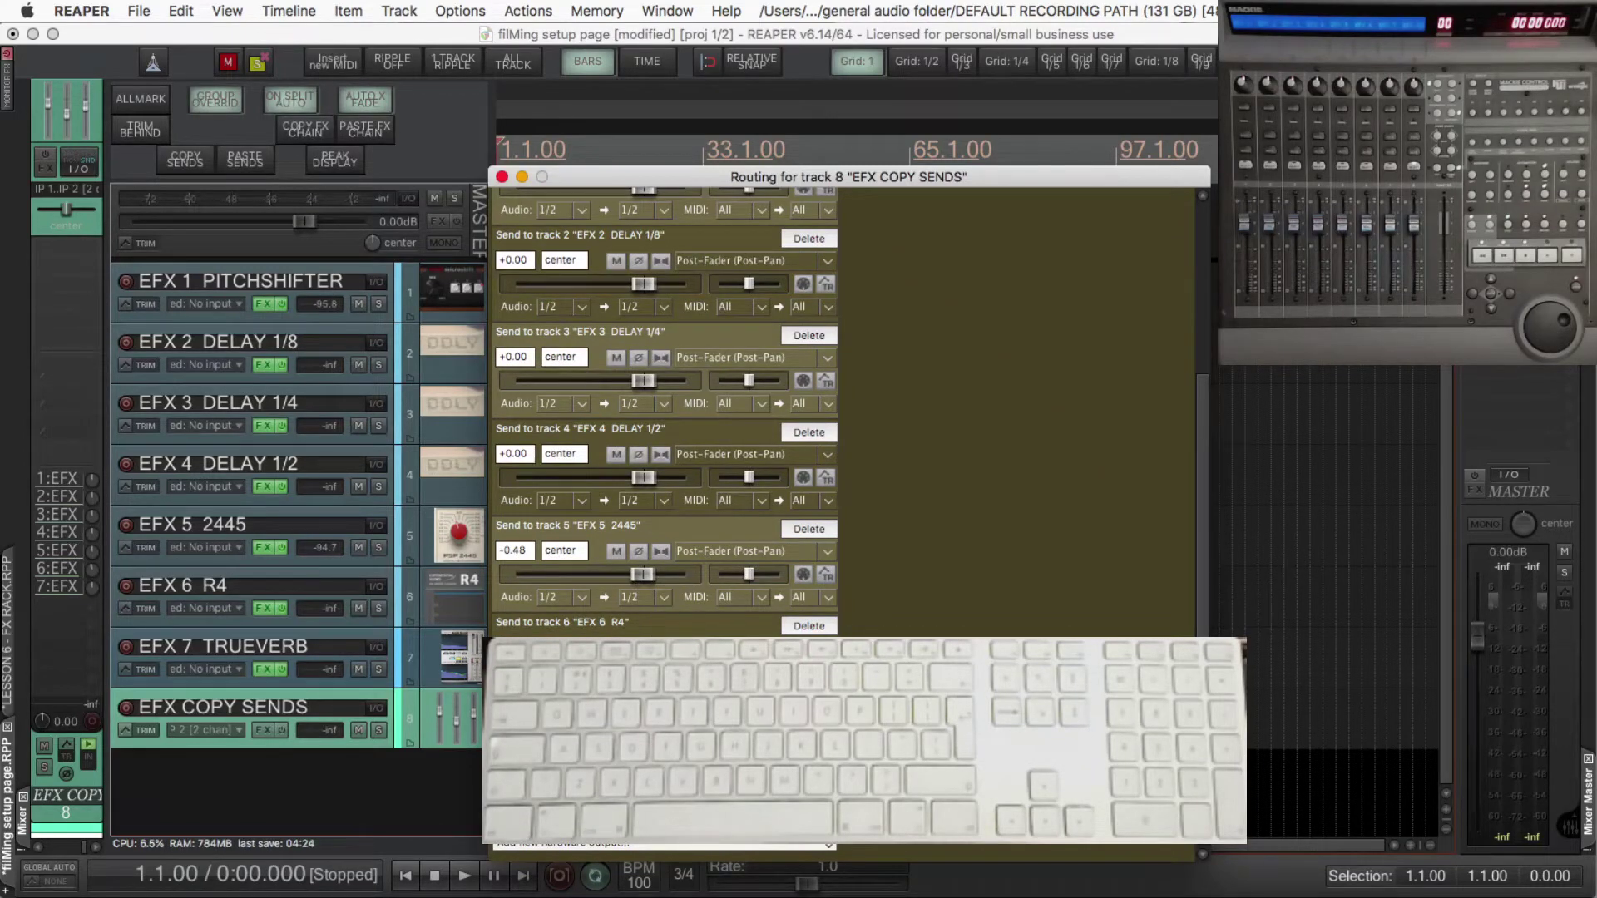
{"action": "key", "text": "super+z"}
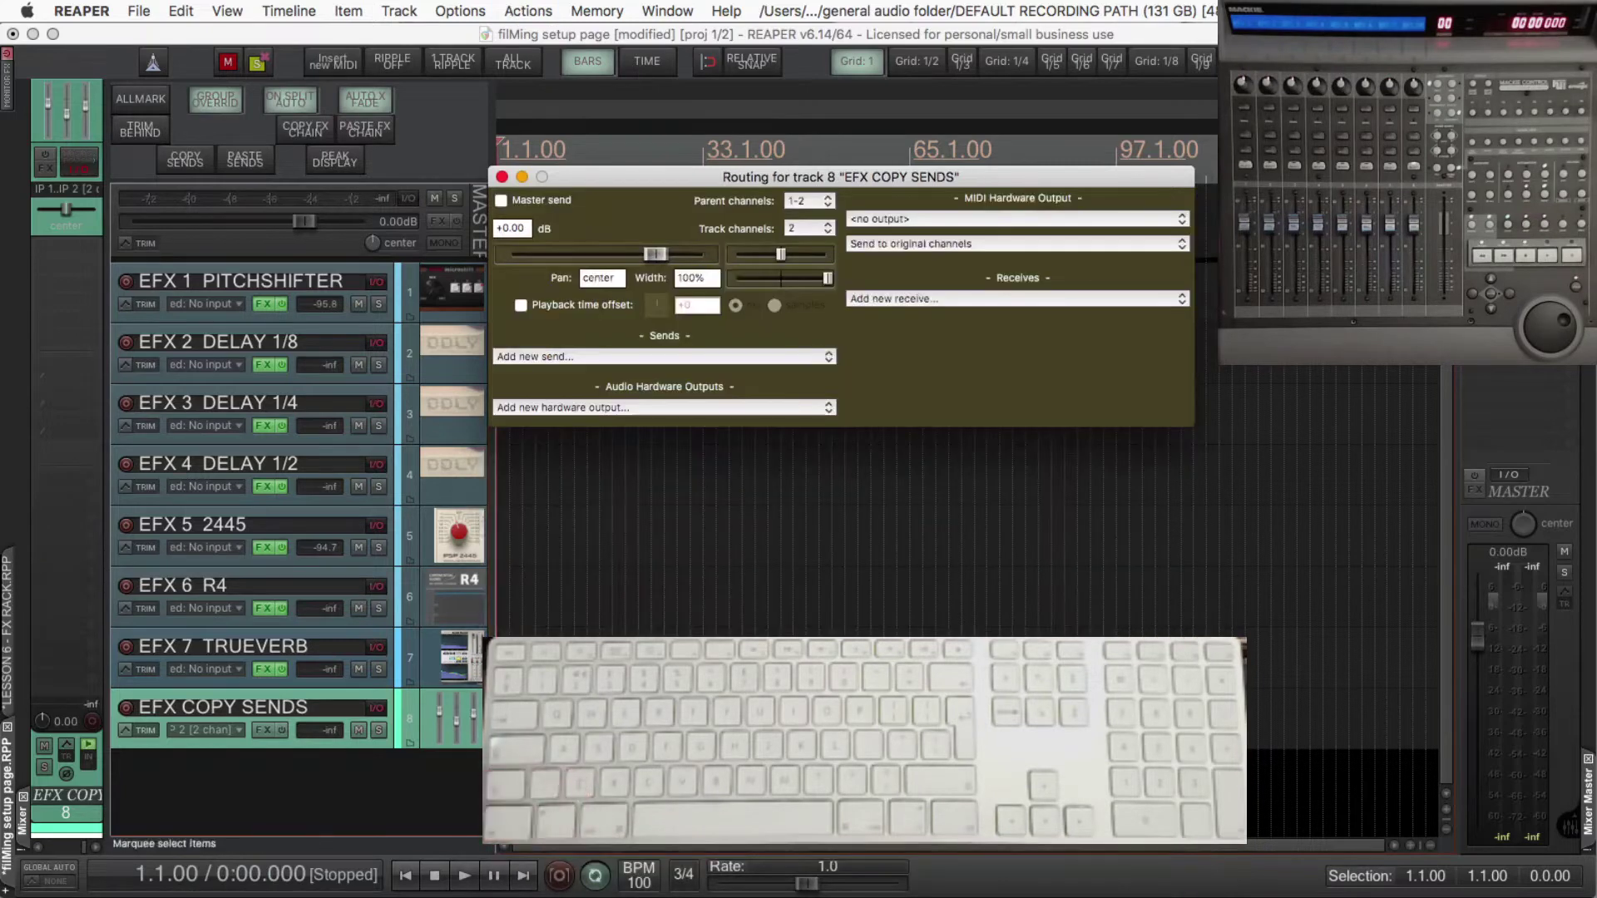
Add sends from EFX COPY SENDS to all seven EFX tracks and close its routing window
{"action": "left_click", "coordinate": [637, 356]}
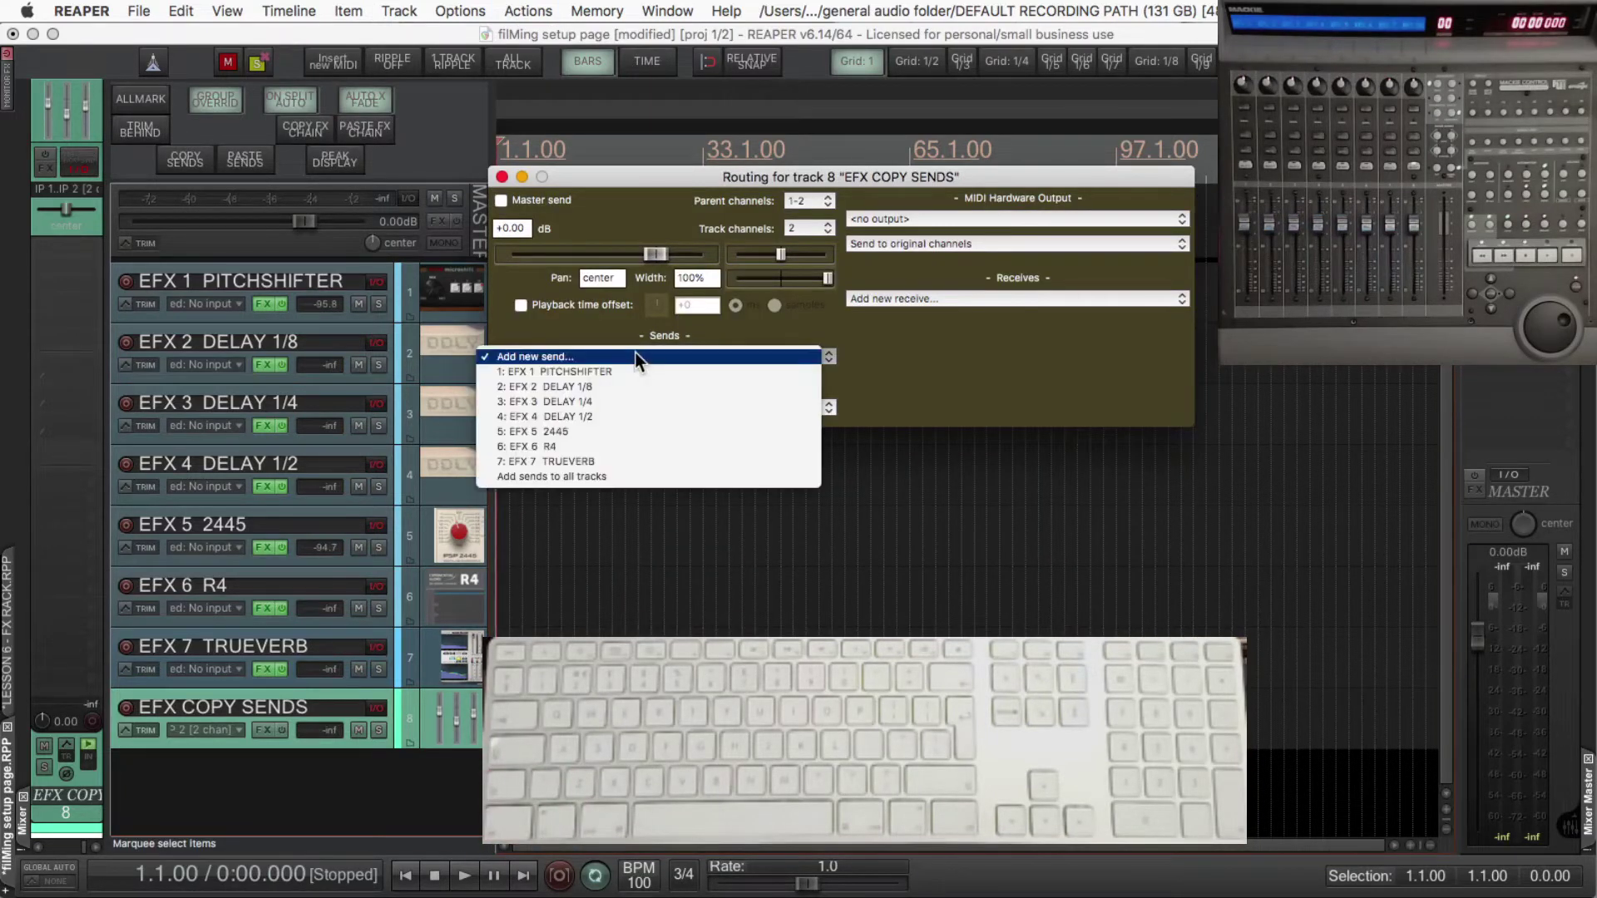
{"action": "left_click", "coordinate": [606, 480]}
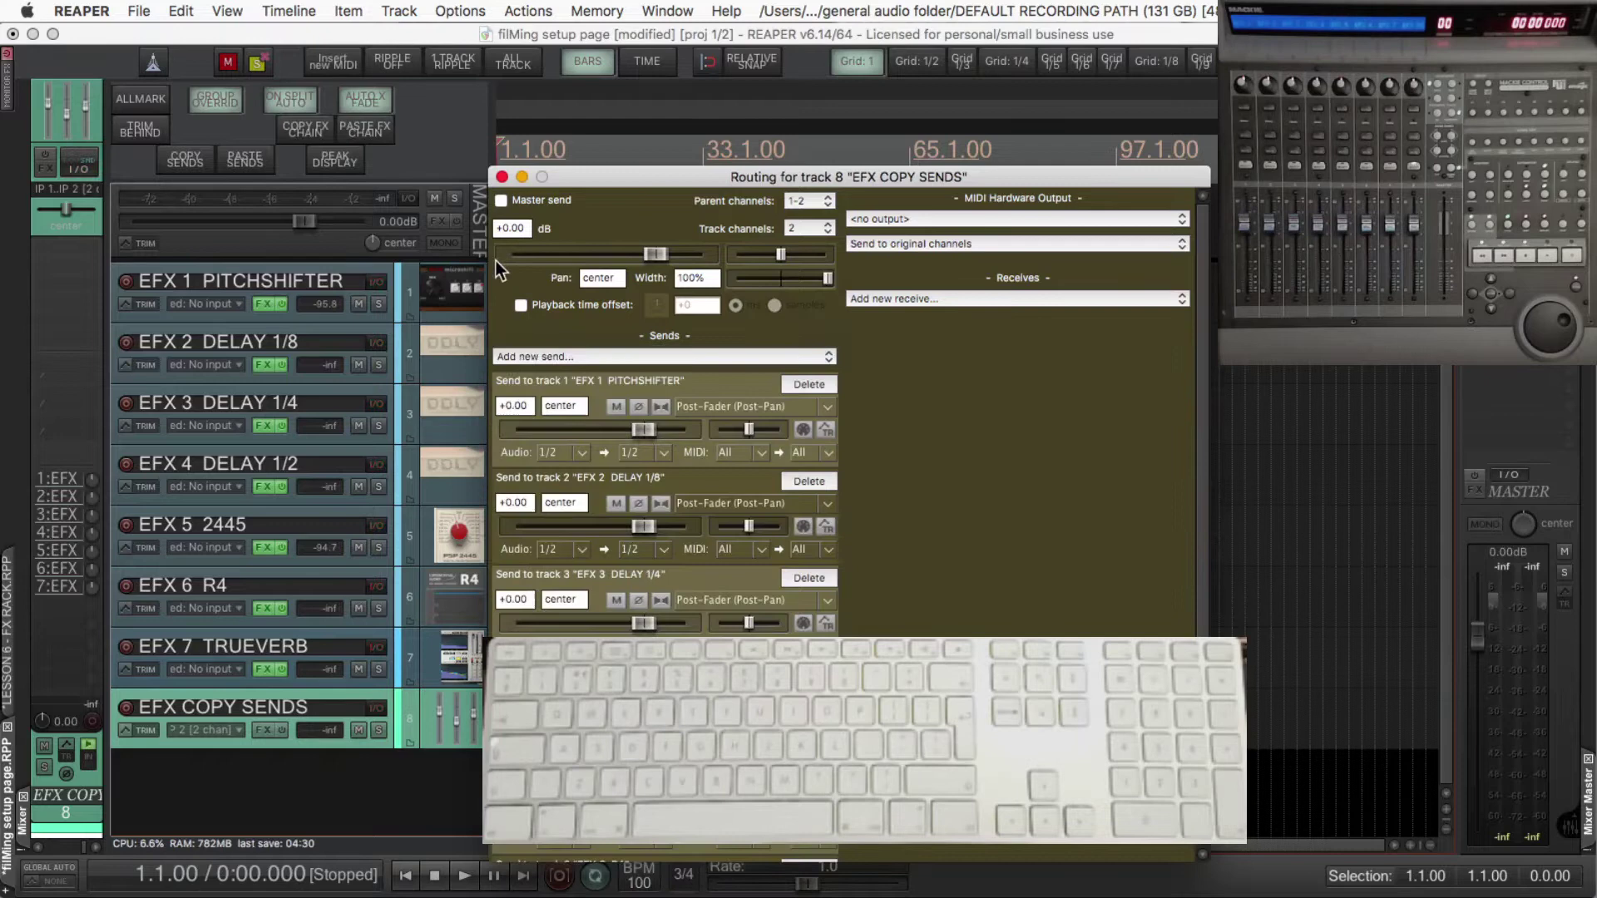
{"action": "left_click", "coordinate": [501, 178]}
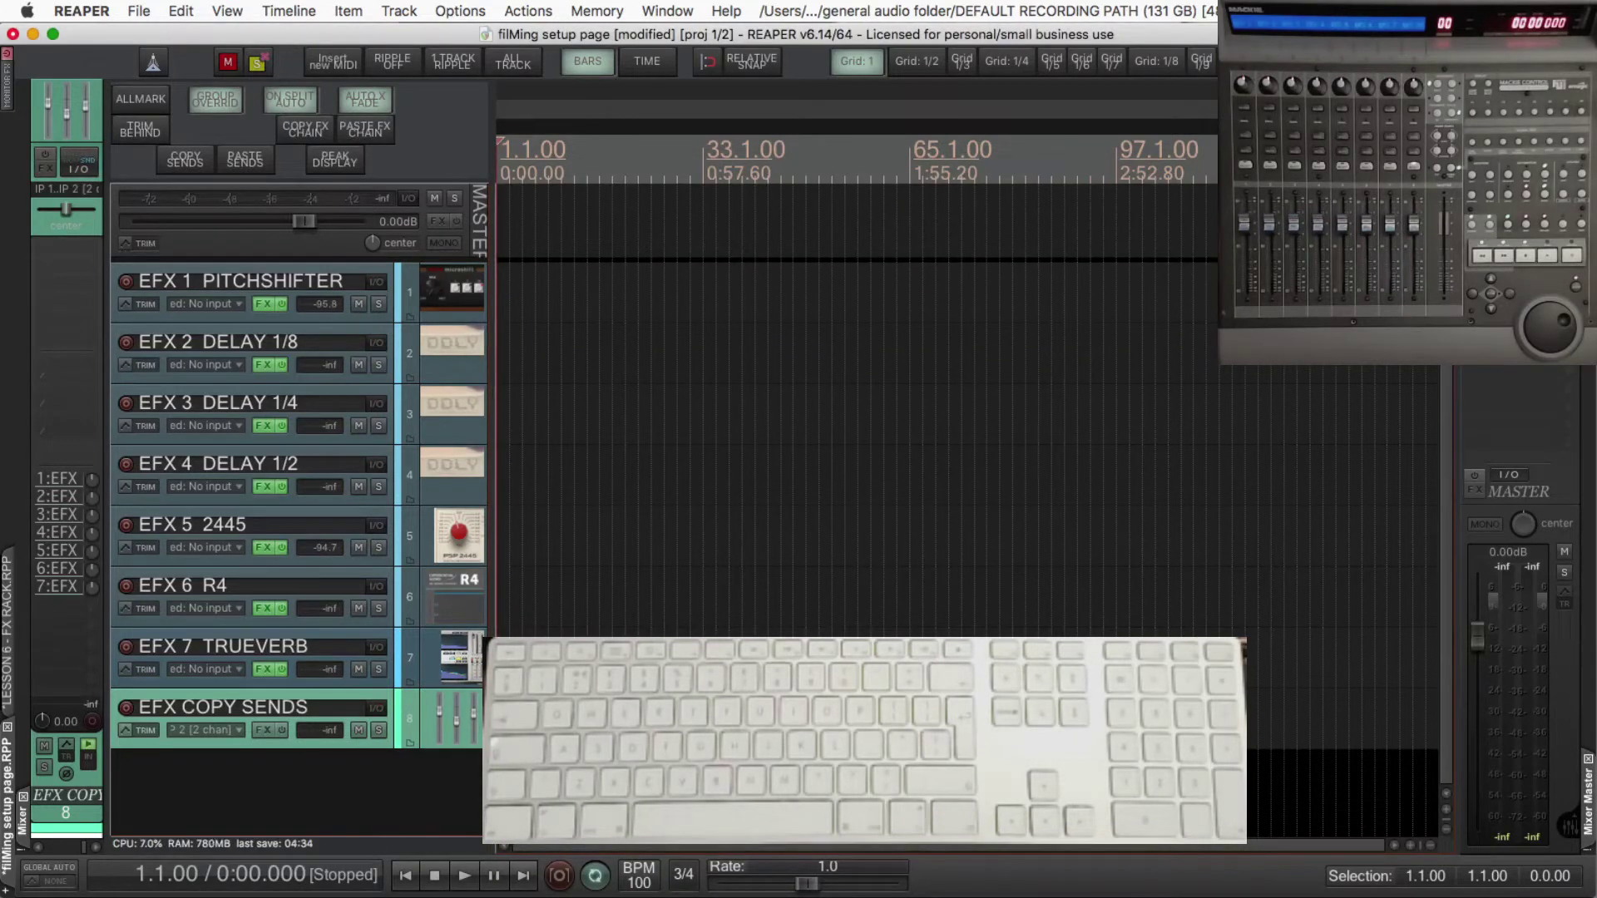
Examine the plug-in settings and wet/dry mix on tracks EFX 1 to EFX 6, one track after another
{"action": "key", "text": "Up"}
{"action": "key", "text": "Up"}
{"action": "key", "text": "Up"}
{"action": "key", "text": "Up"}
{"action": "key", "text": "Up"}
{"action": "key", "text": "Up"}
{"action": "key", "text": "Up"}
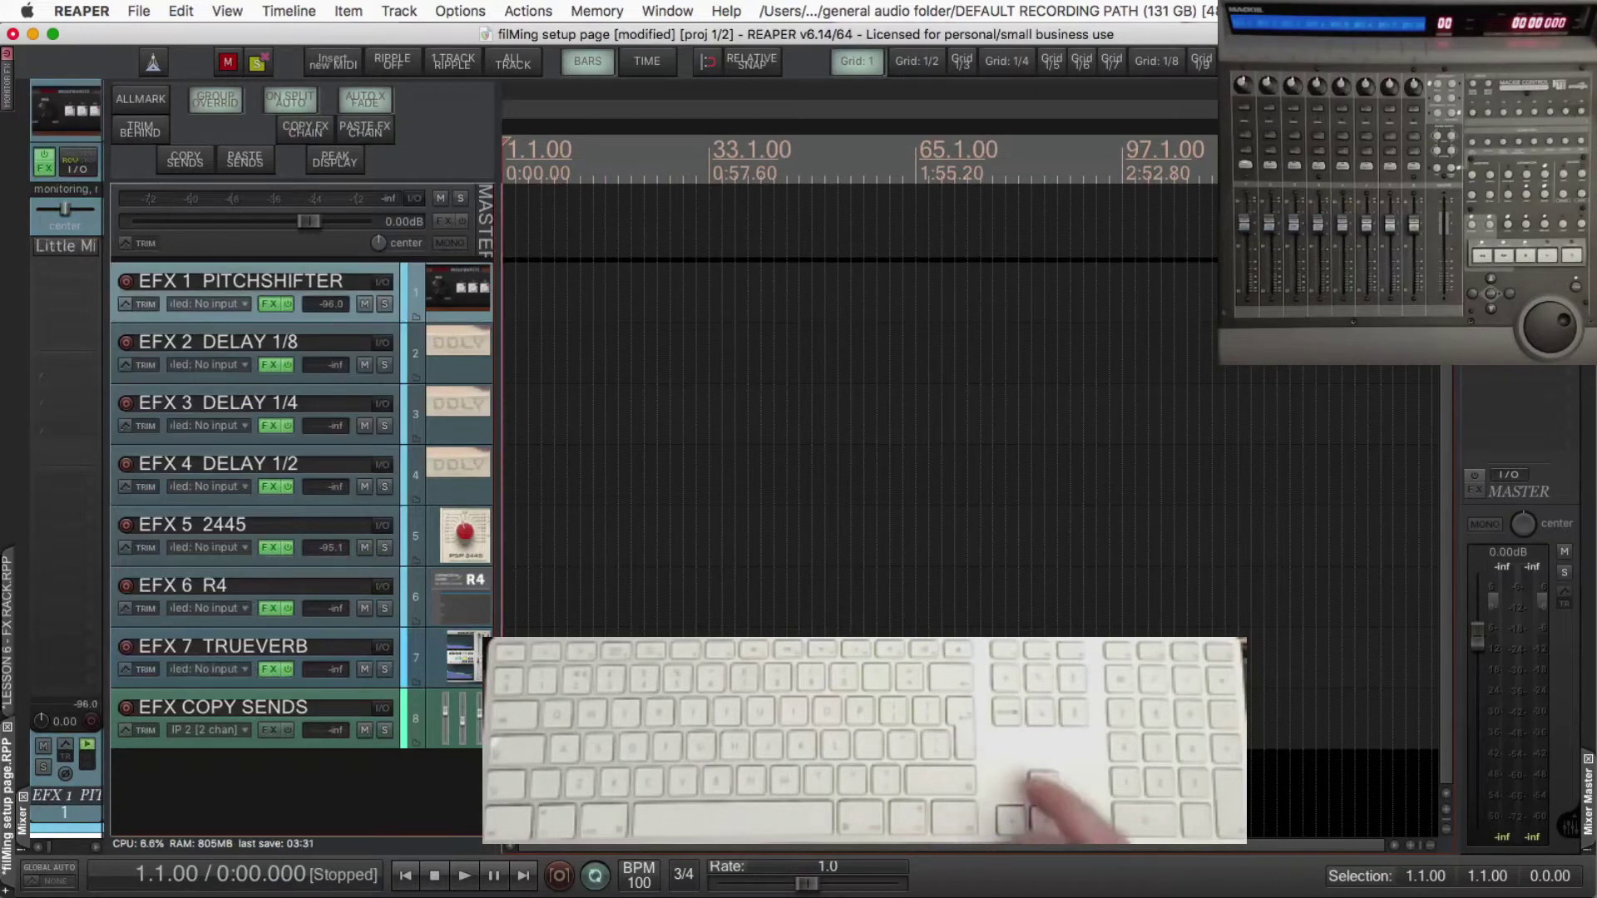
{"action": "key", "text": "f"}
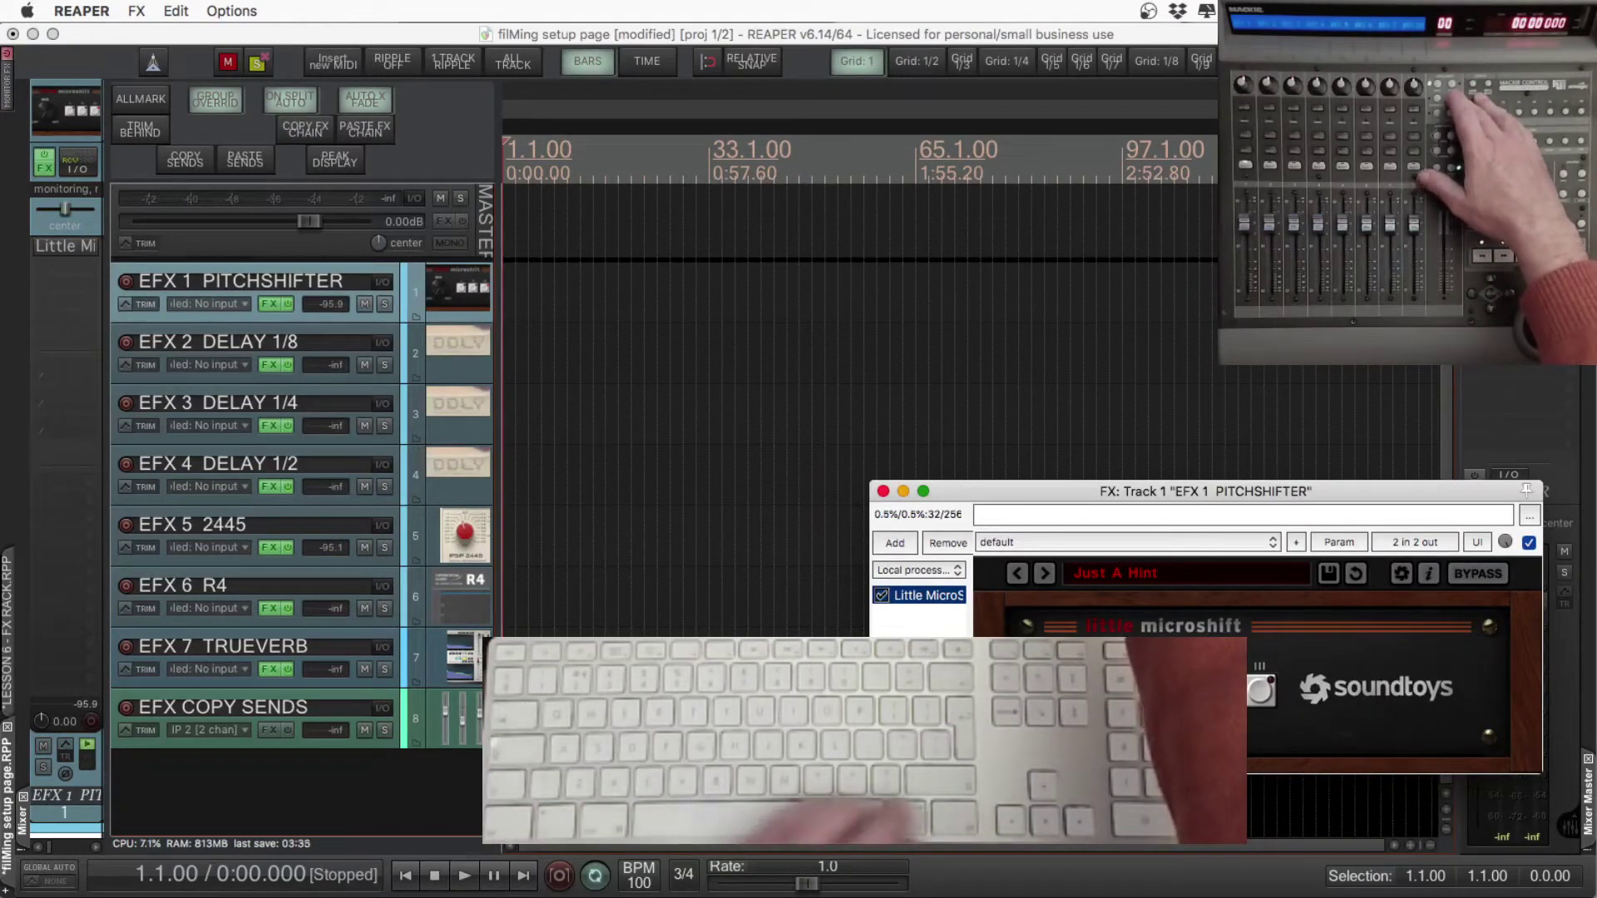
{"action": "key", "text": "Down"}
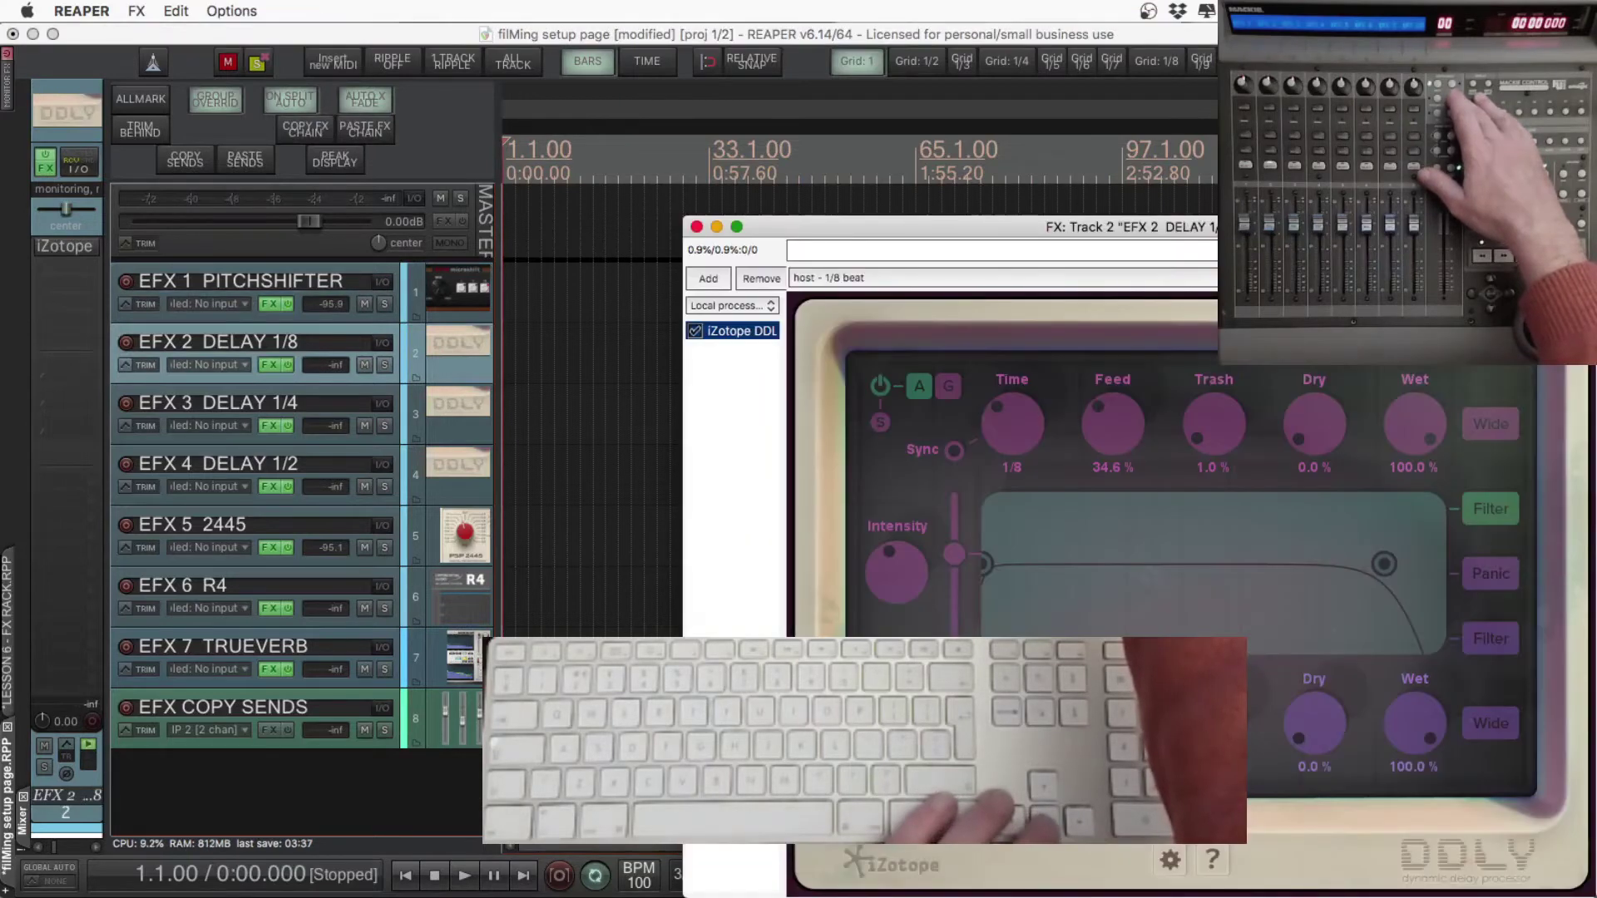
{"action": "key", "text": "Down"}
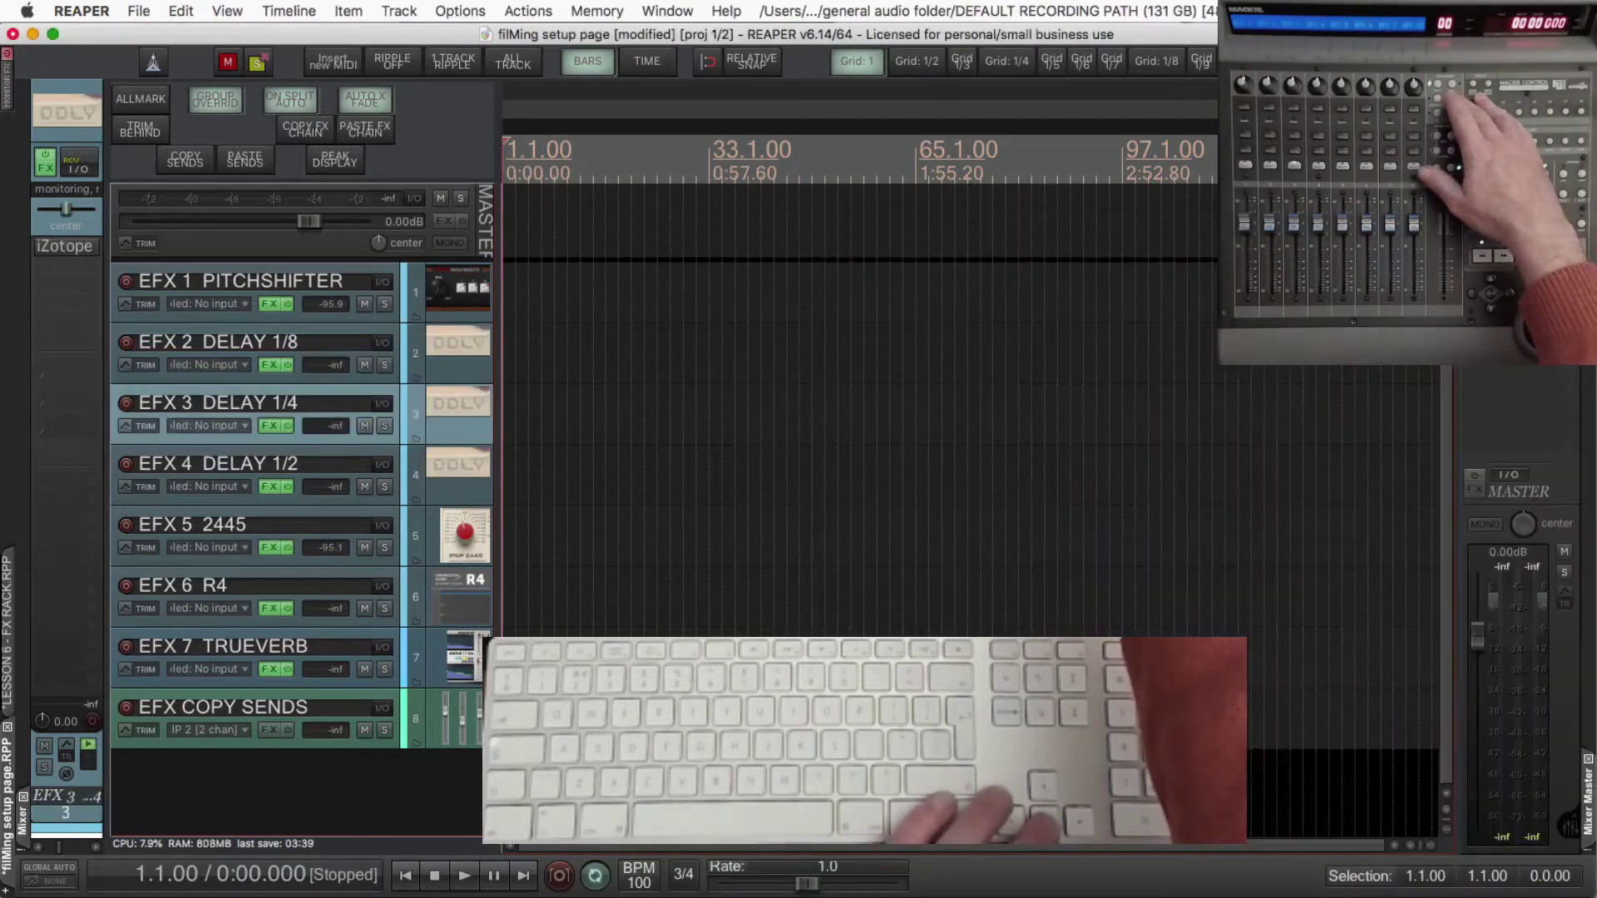
{"action": "key", "text": "Down"}
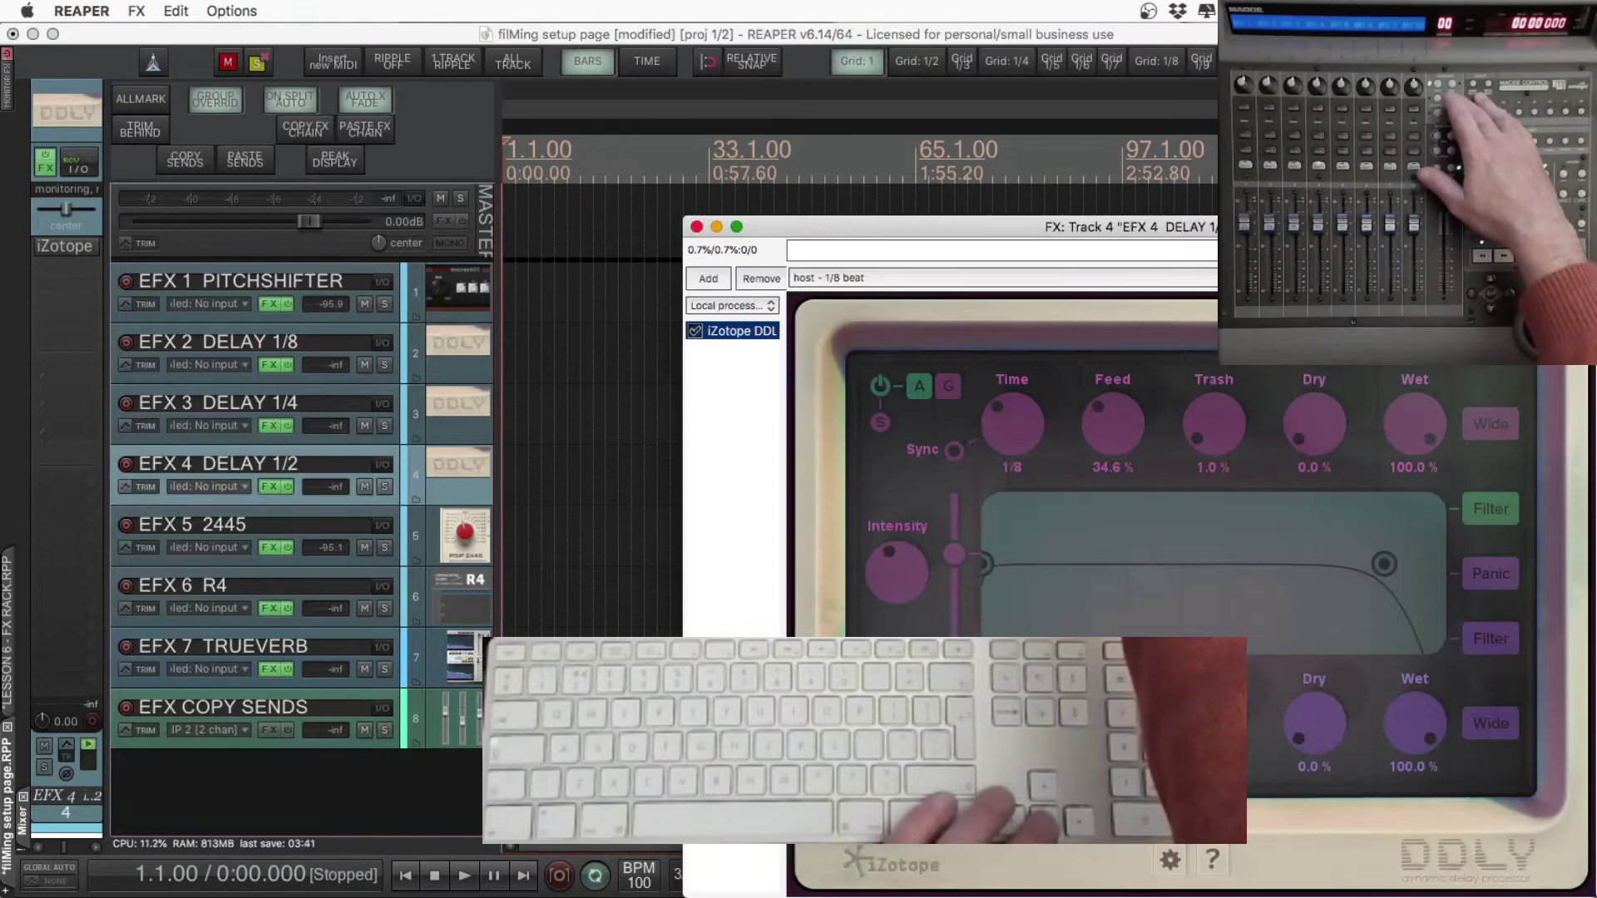
{"action": "key", "text": "Down"}
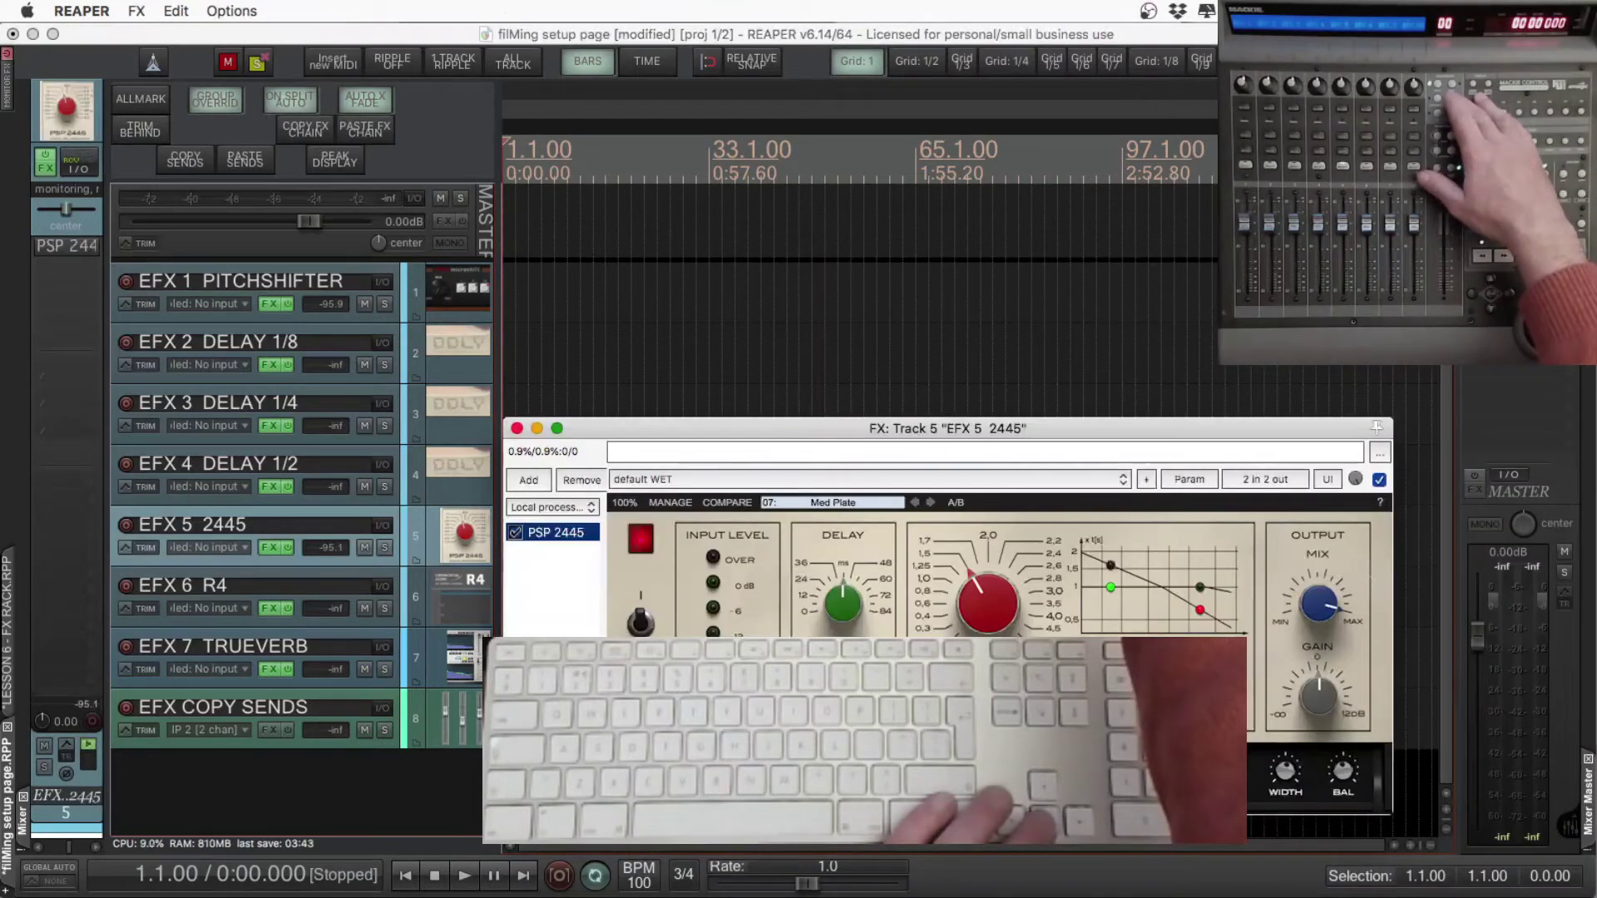
{"action": "key", "text": "Down"}
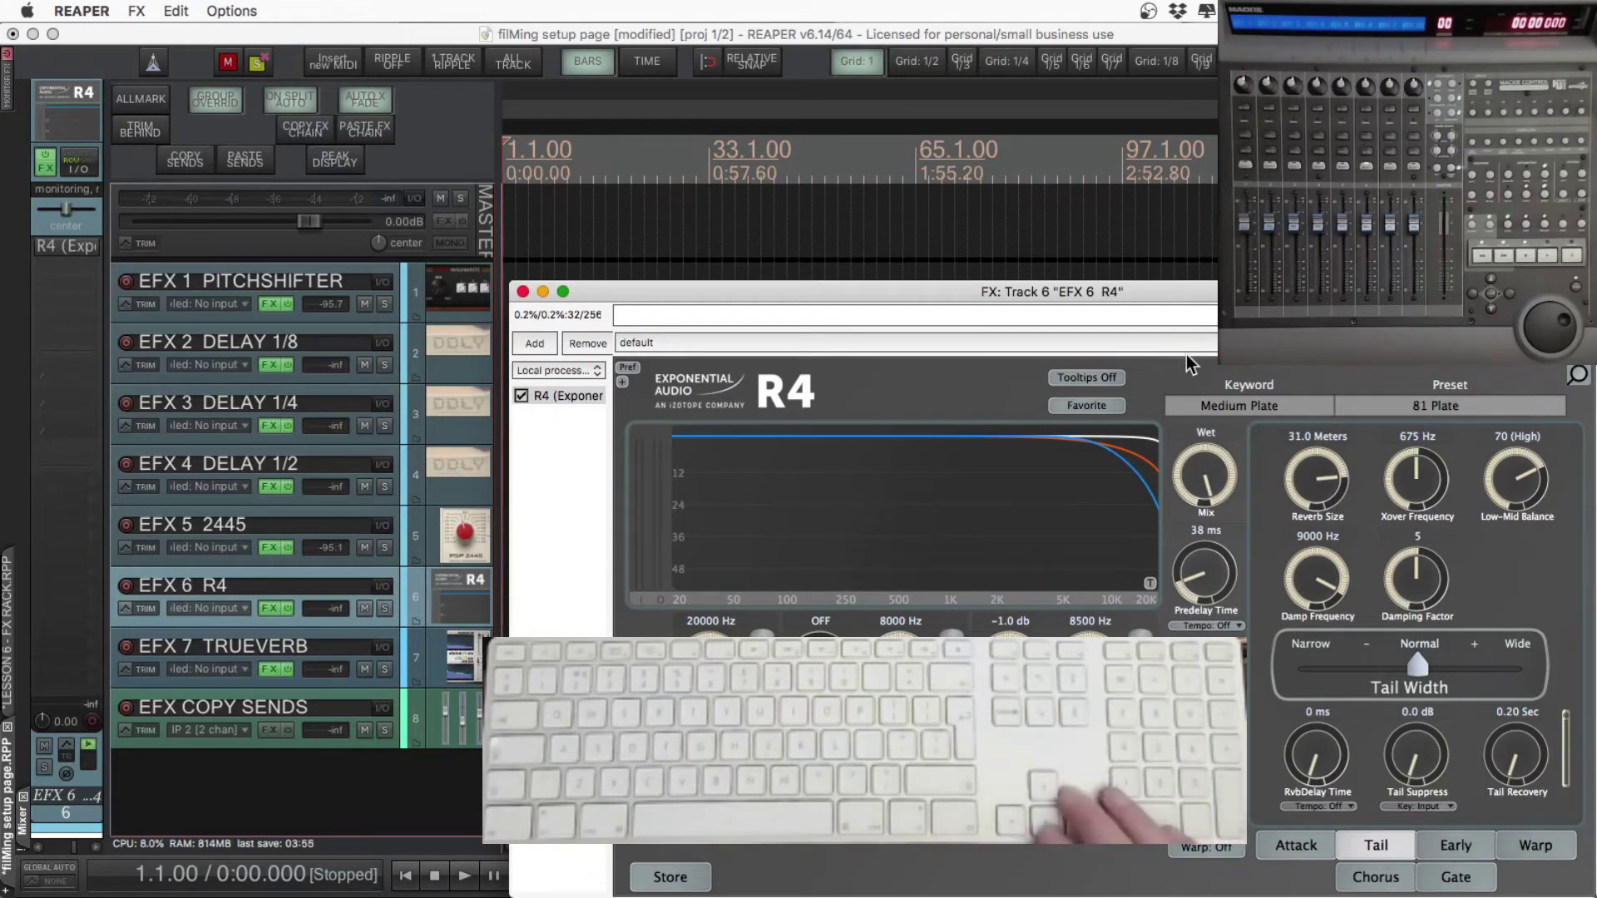
{"action": "key", "text": "super+w"}
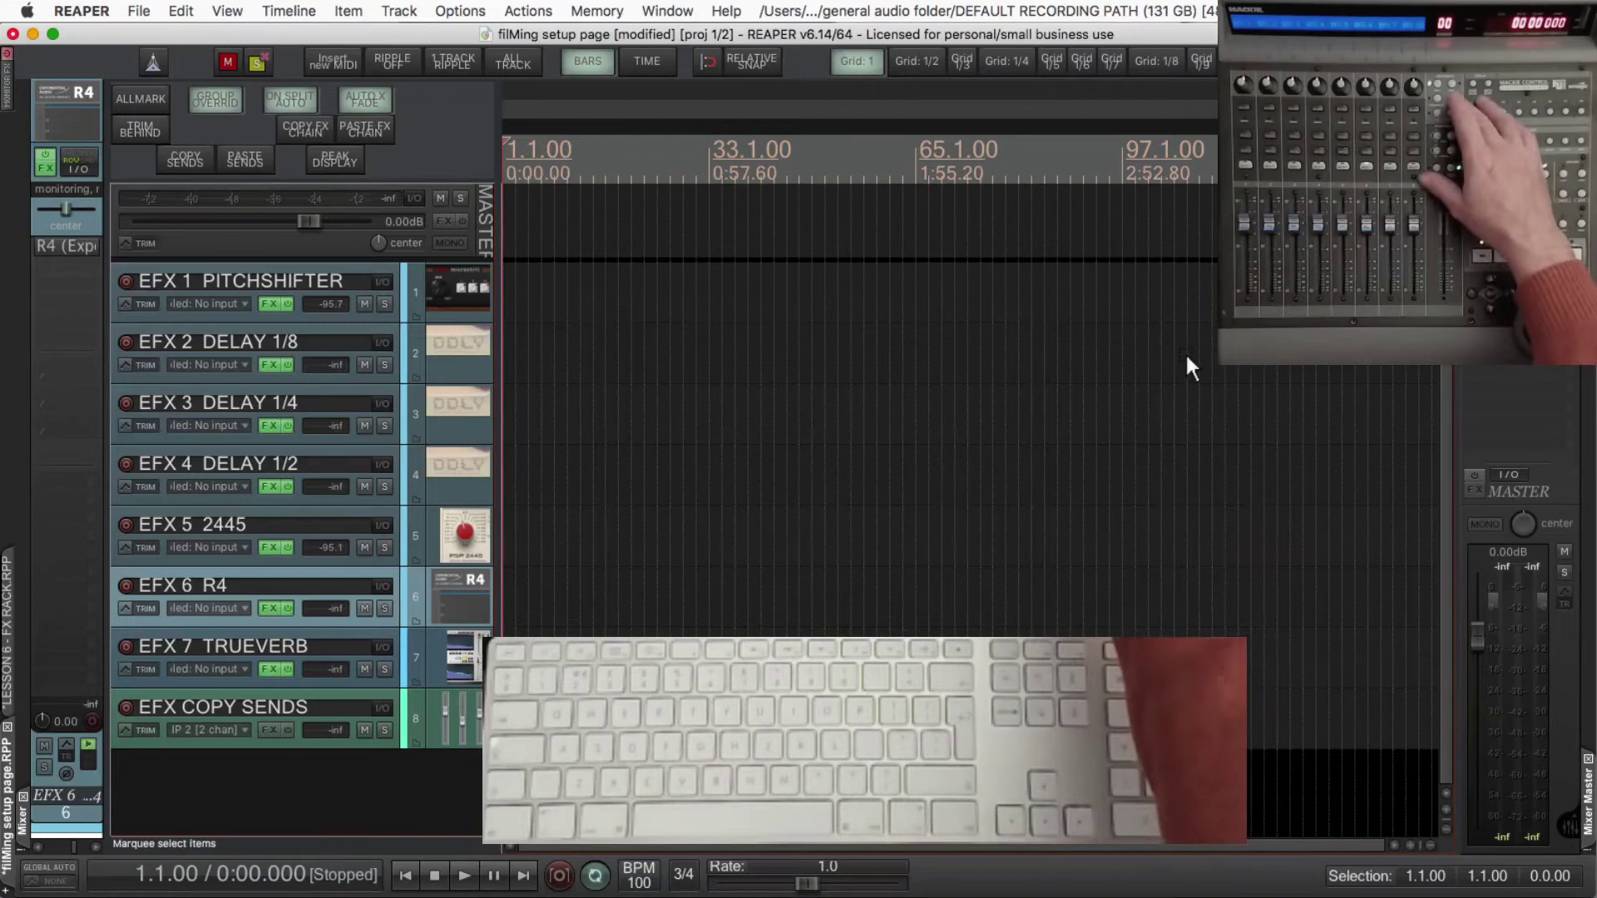
Turn off the Direct signal in the TrueVerb plug-in on EFX 7 and close the plug-in window
{"action": "key", "text": "Down"}
{"action": "key", "text": "f"}
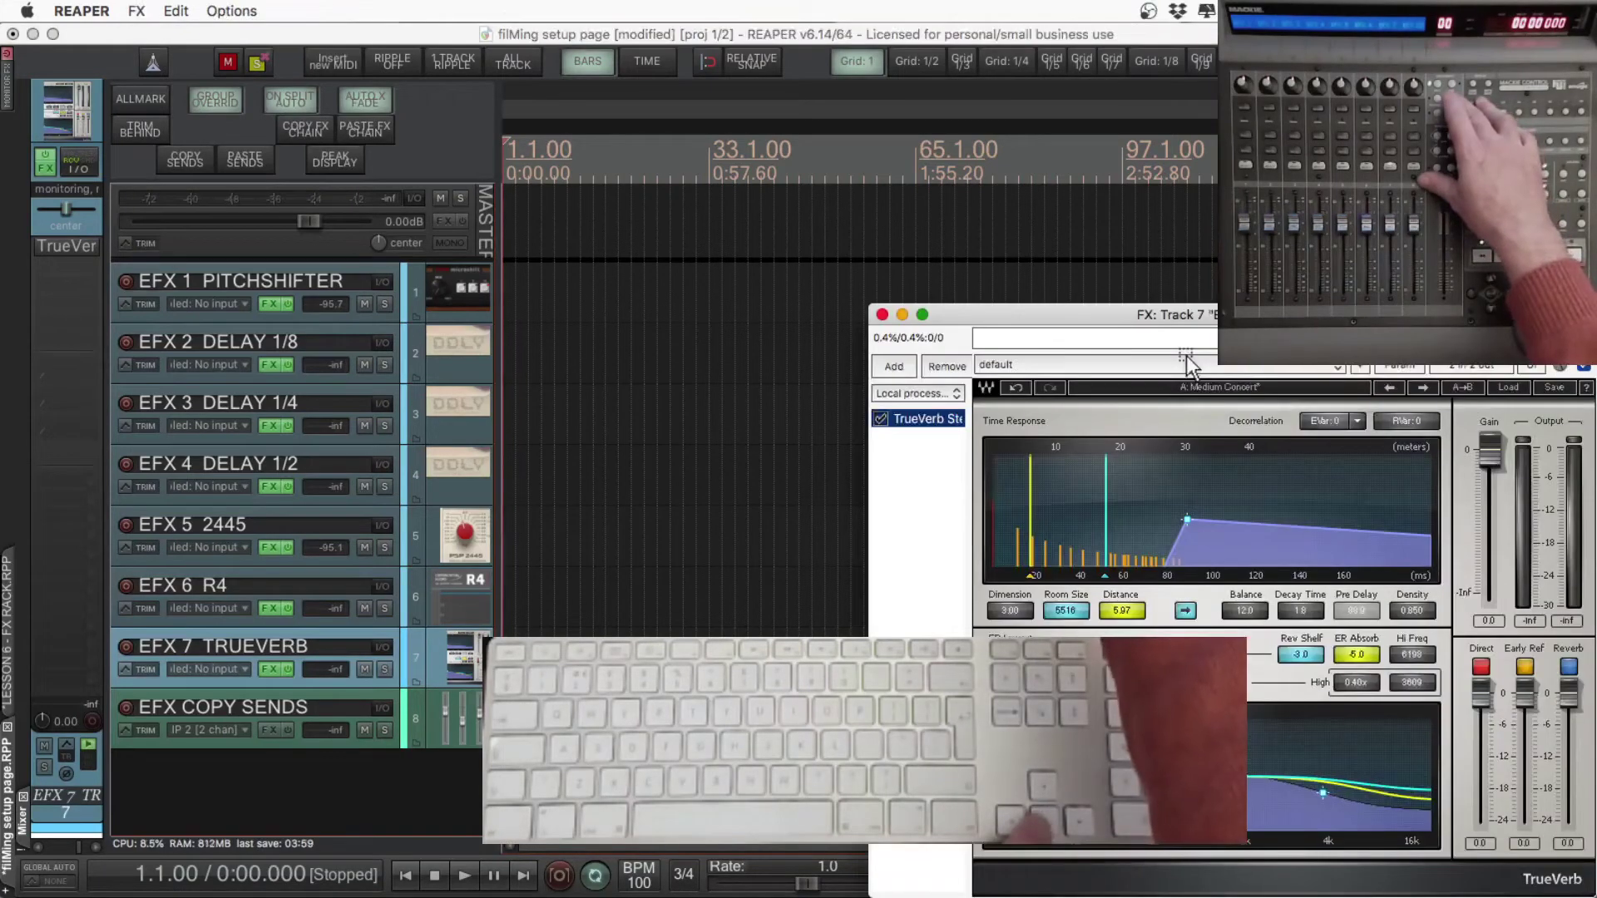
{"action": "left_click", "coordinate": [1478, 663]}
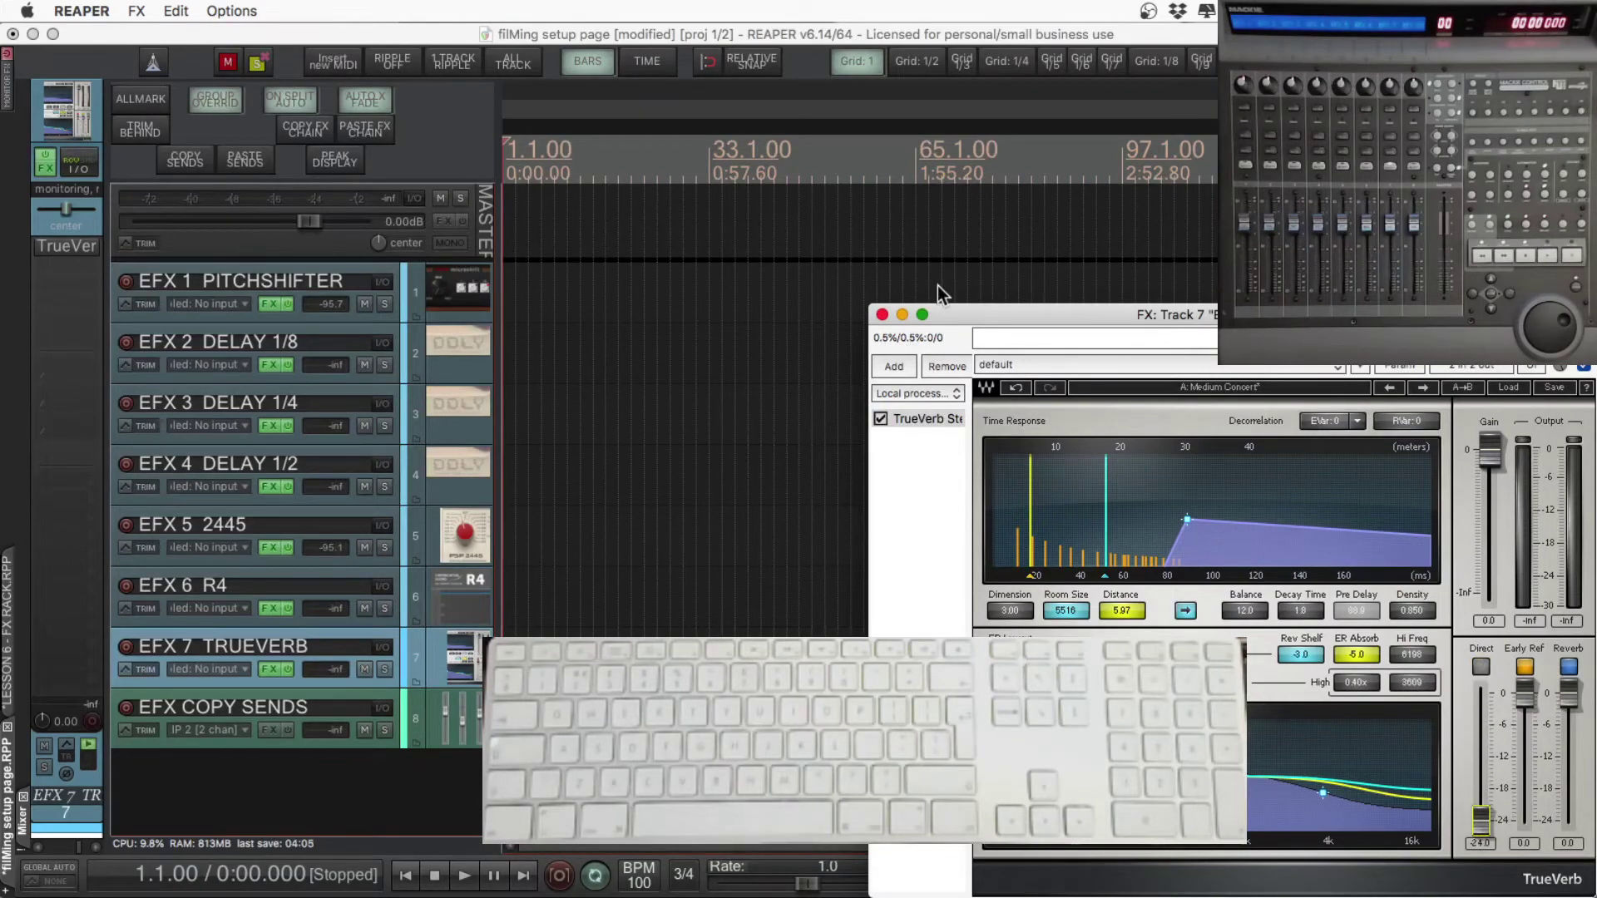
{"action": "left_click", "coordinate": [880, 316]}
Select tracks EFX 1 to EFX COPY SENDS and save them as the track template EFX RACK, replacing the existing file
{"action": "key", "text": "Down"}
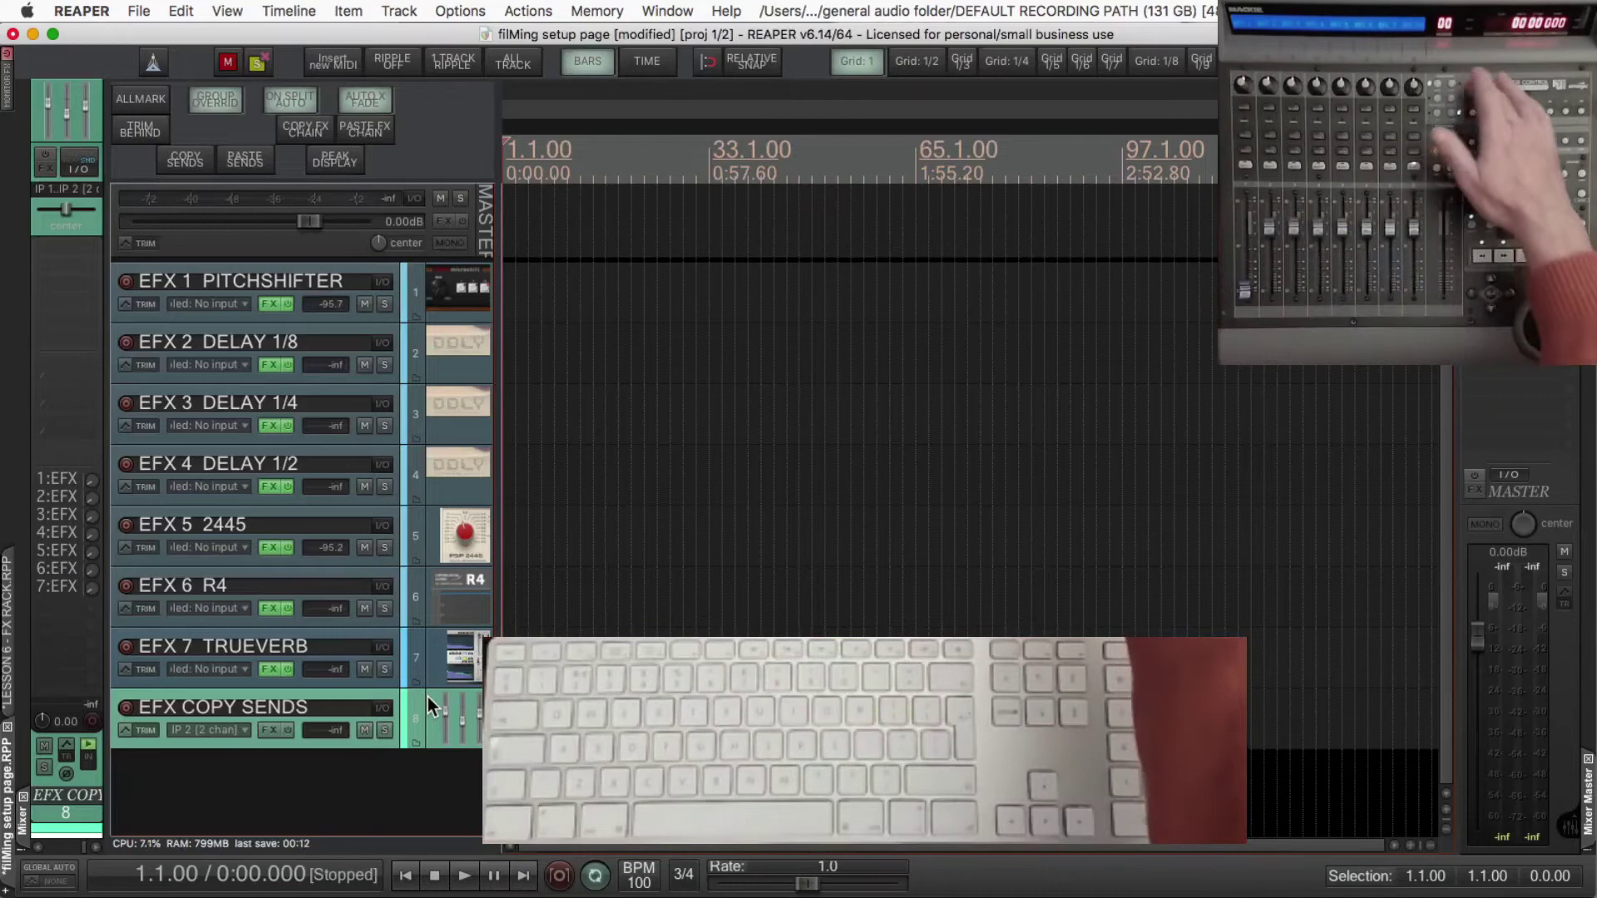
{"action": "left_click", "coordinate": [447, 286], "text": "shift"}
{"action": "right_click", "coordinate": [447, 286]}
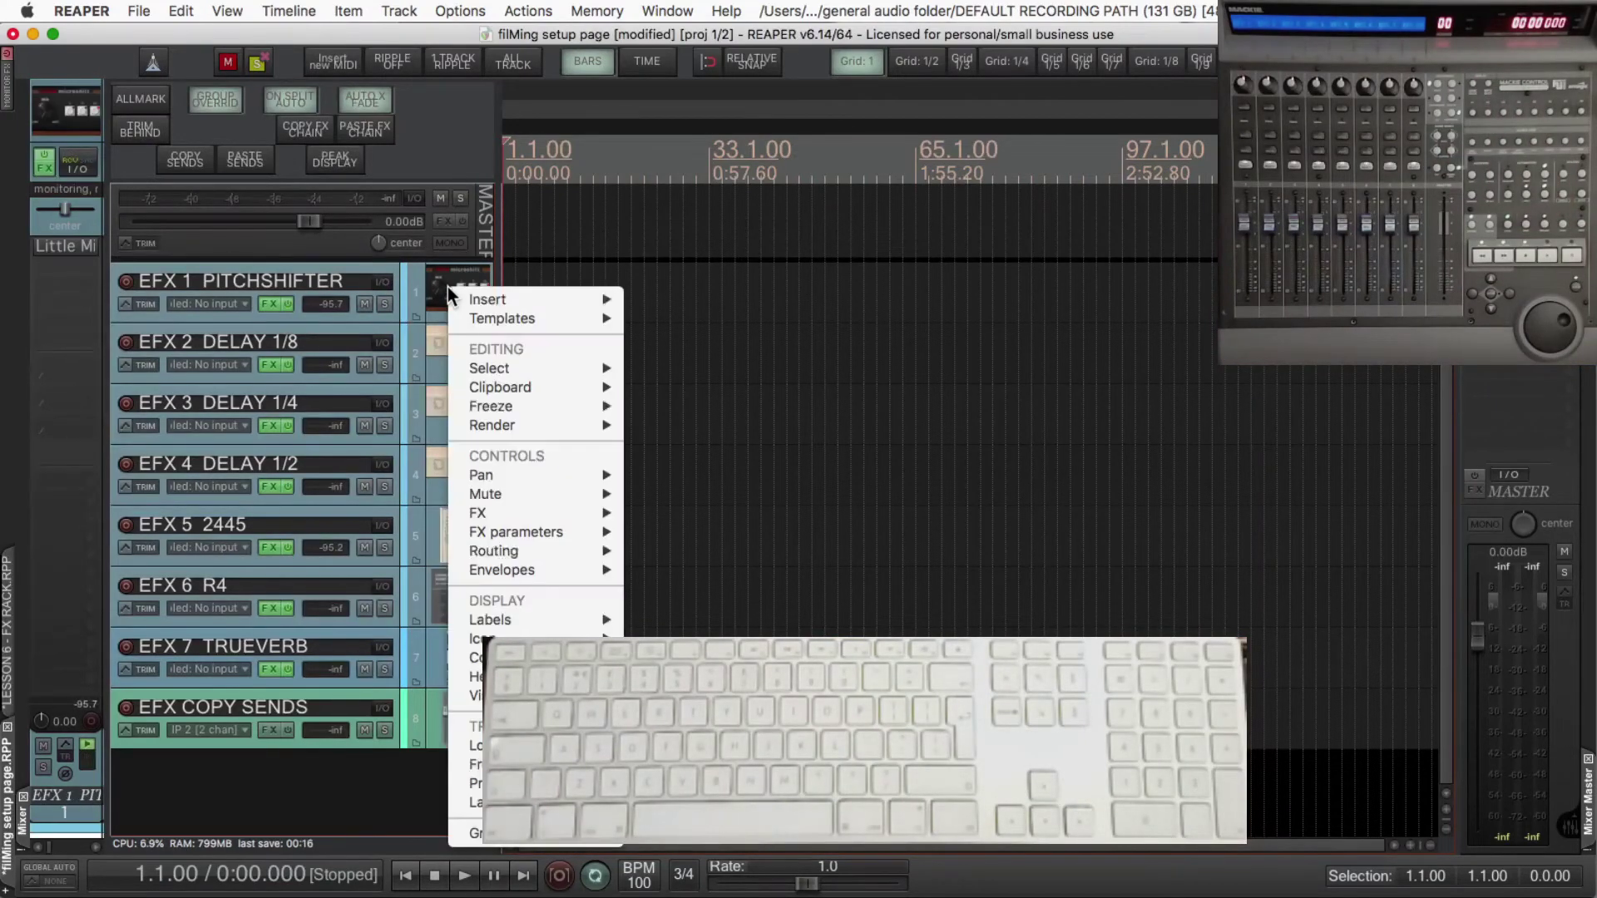
{"action": "mouse_move", "coordinate": [490, 318]}
{"action": "left_click", "coordinate": [677, 337]}
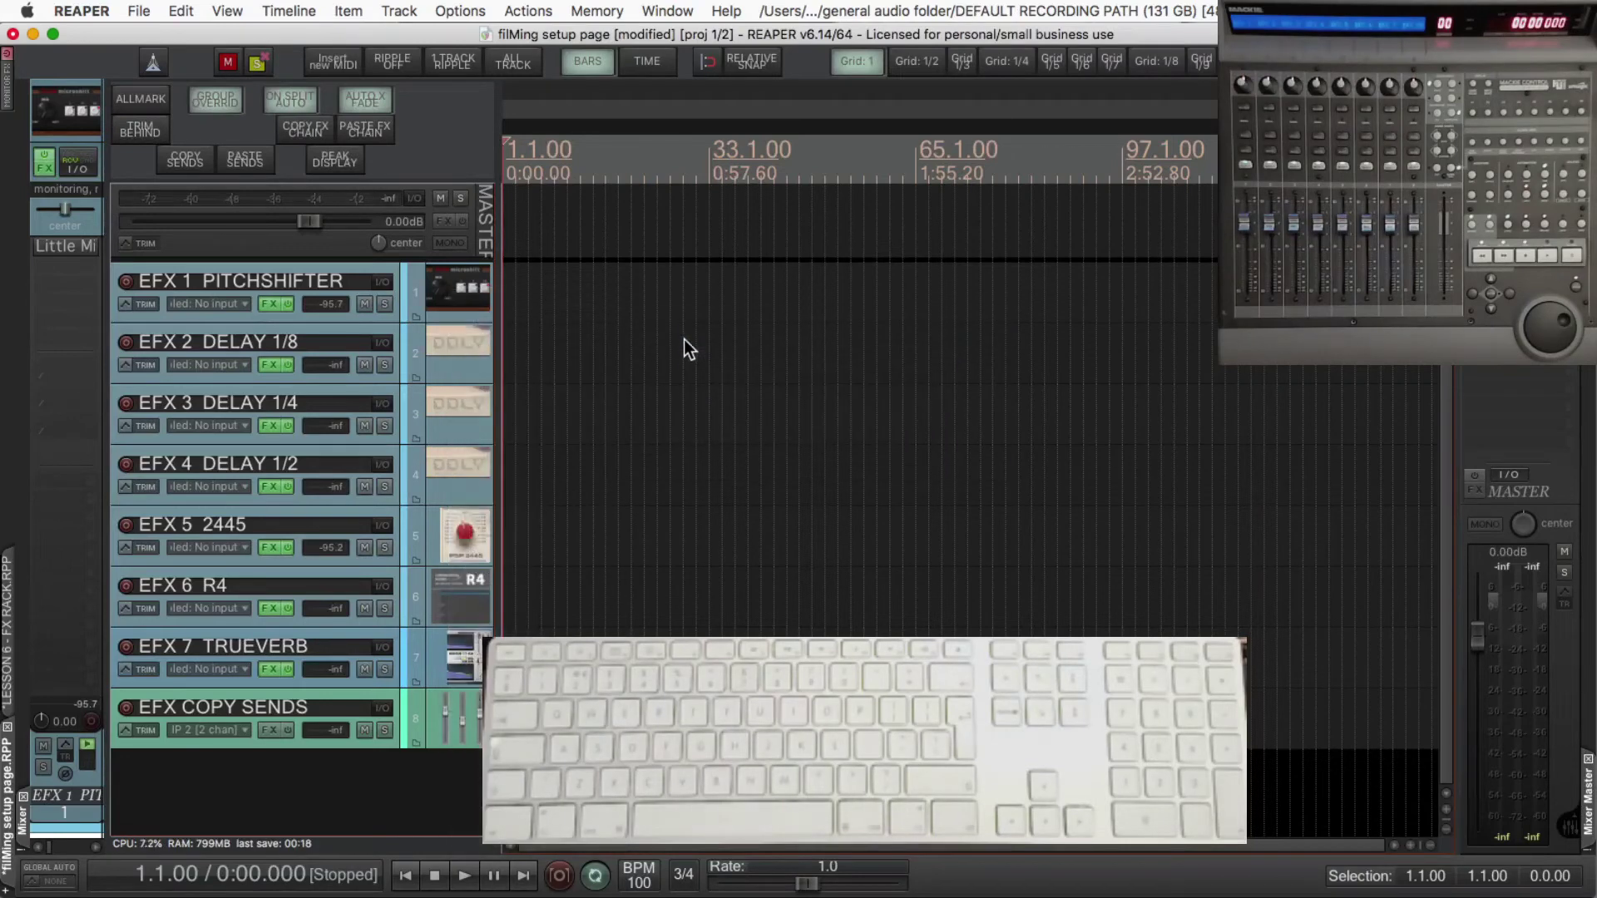
{"action": "left_click", "coordinate": [521, 238]}
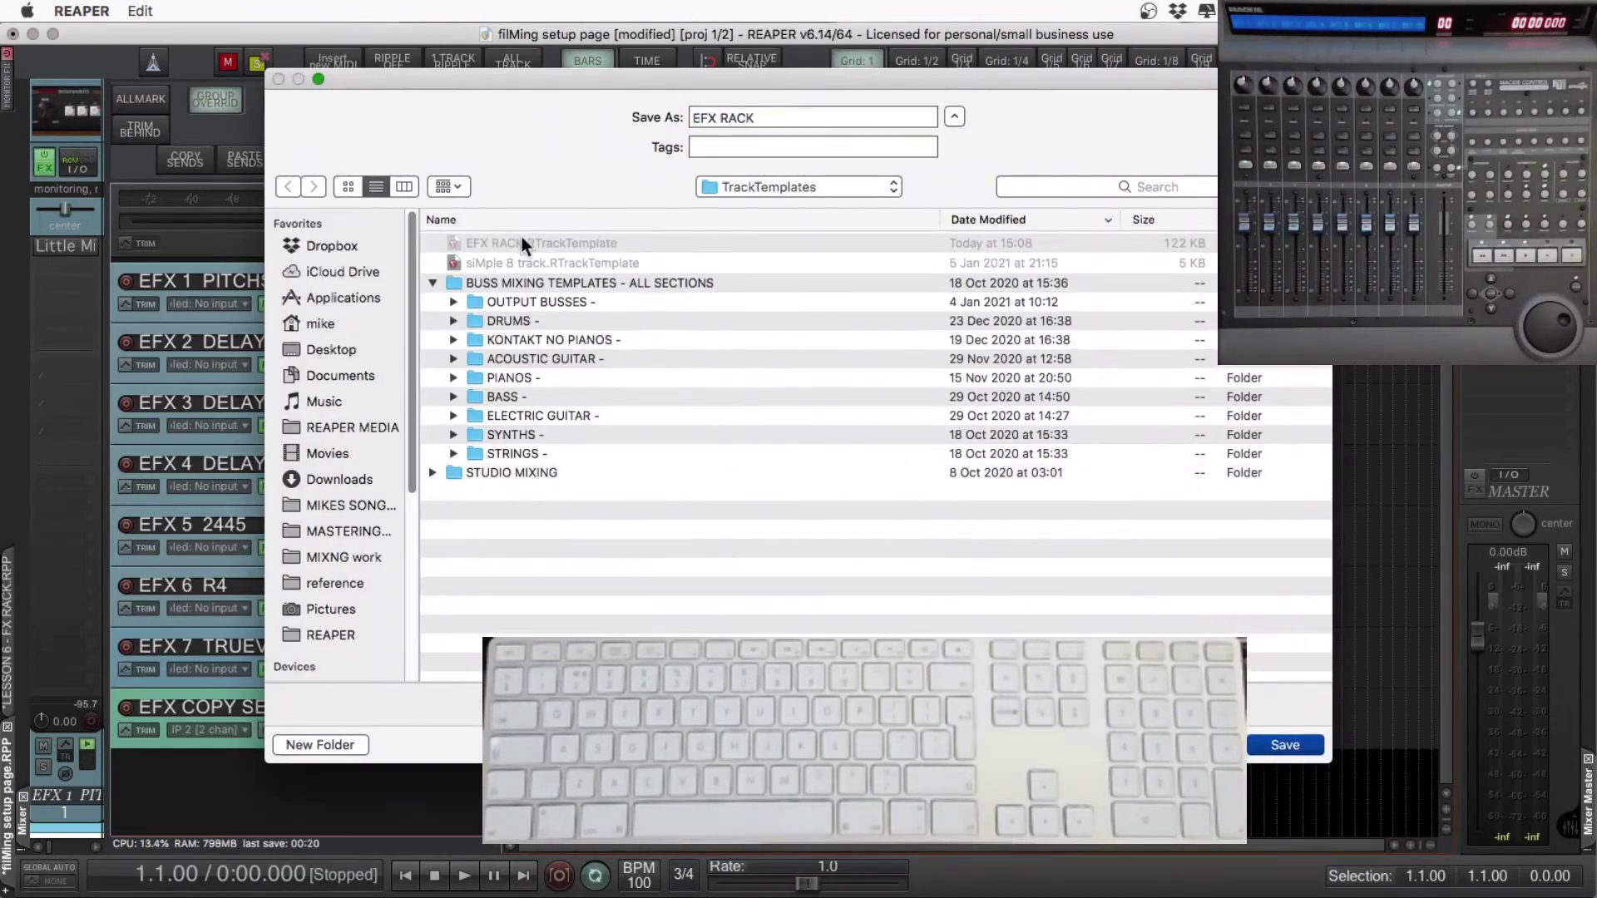
{"action": "key", "text": "Return"}
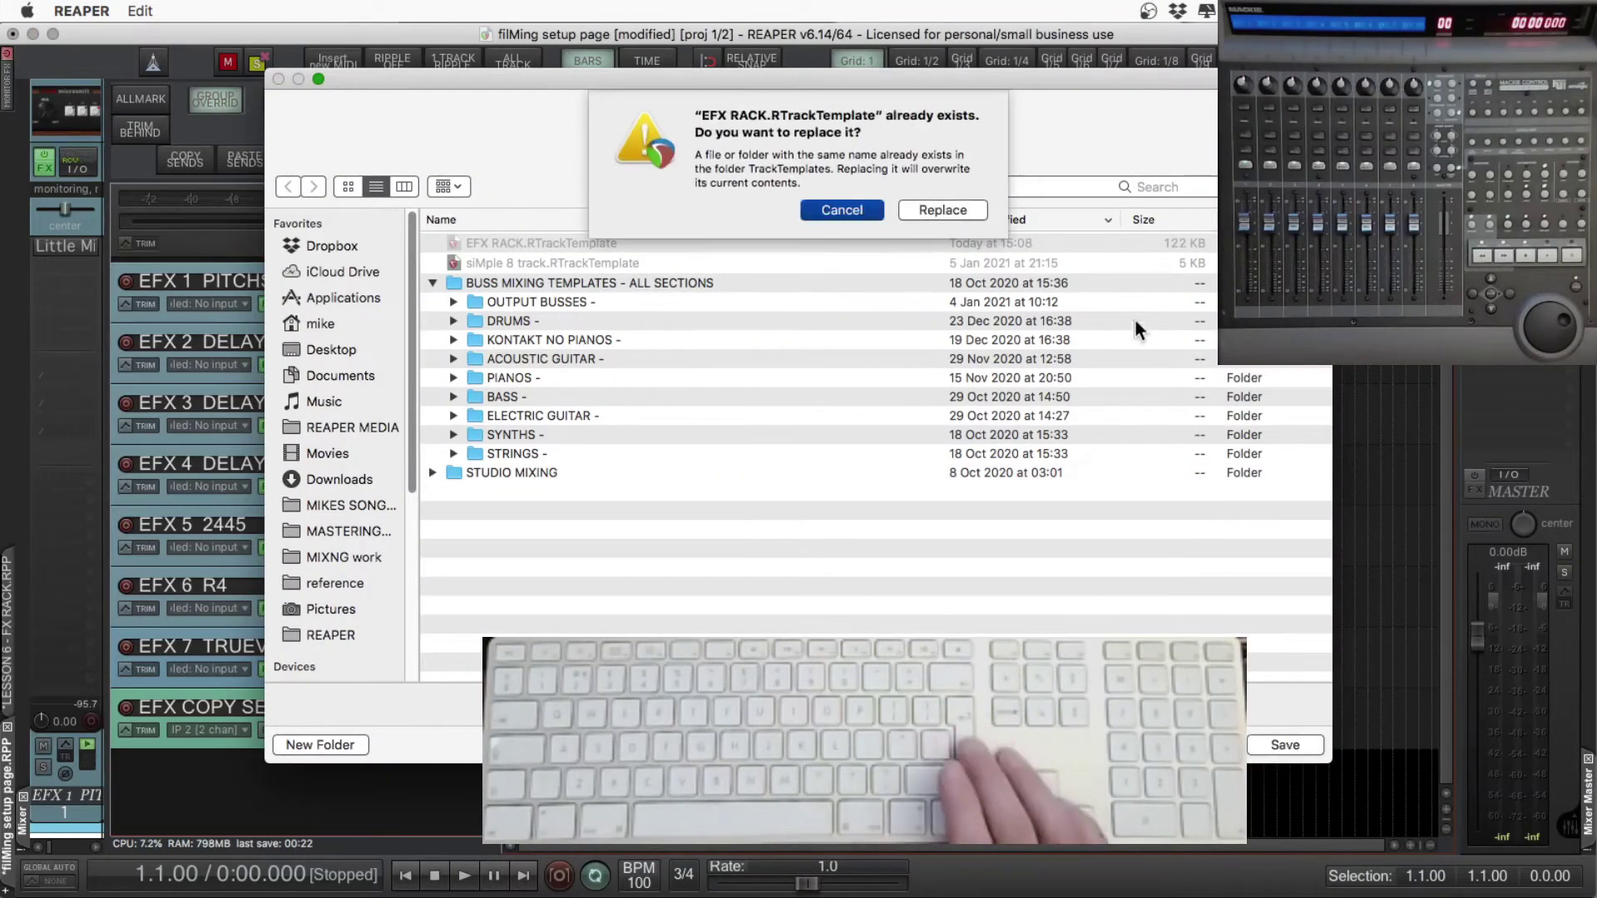
{"action": "key", "text": "Return"}
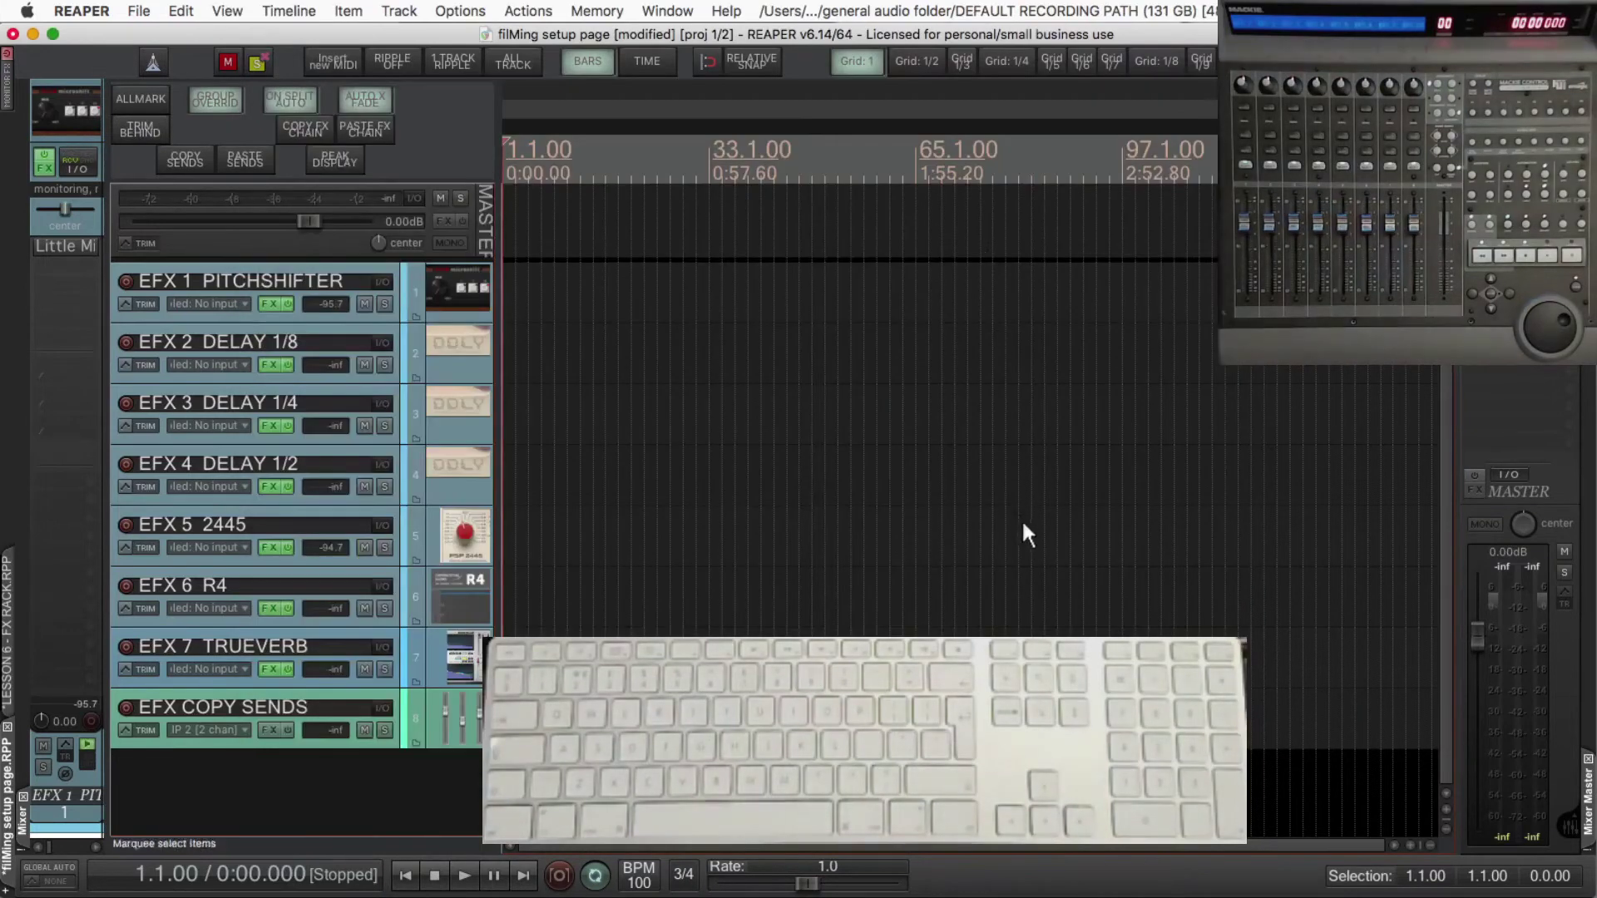
Delete all tracks from the project and load the EFX RACK track template
{"action": "key", "text": "Delete"}
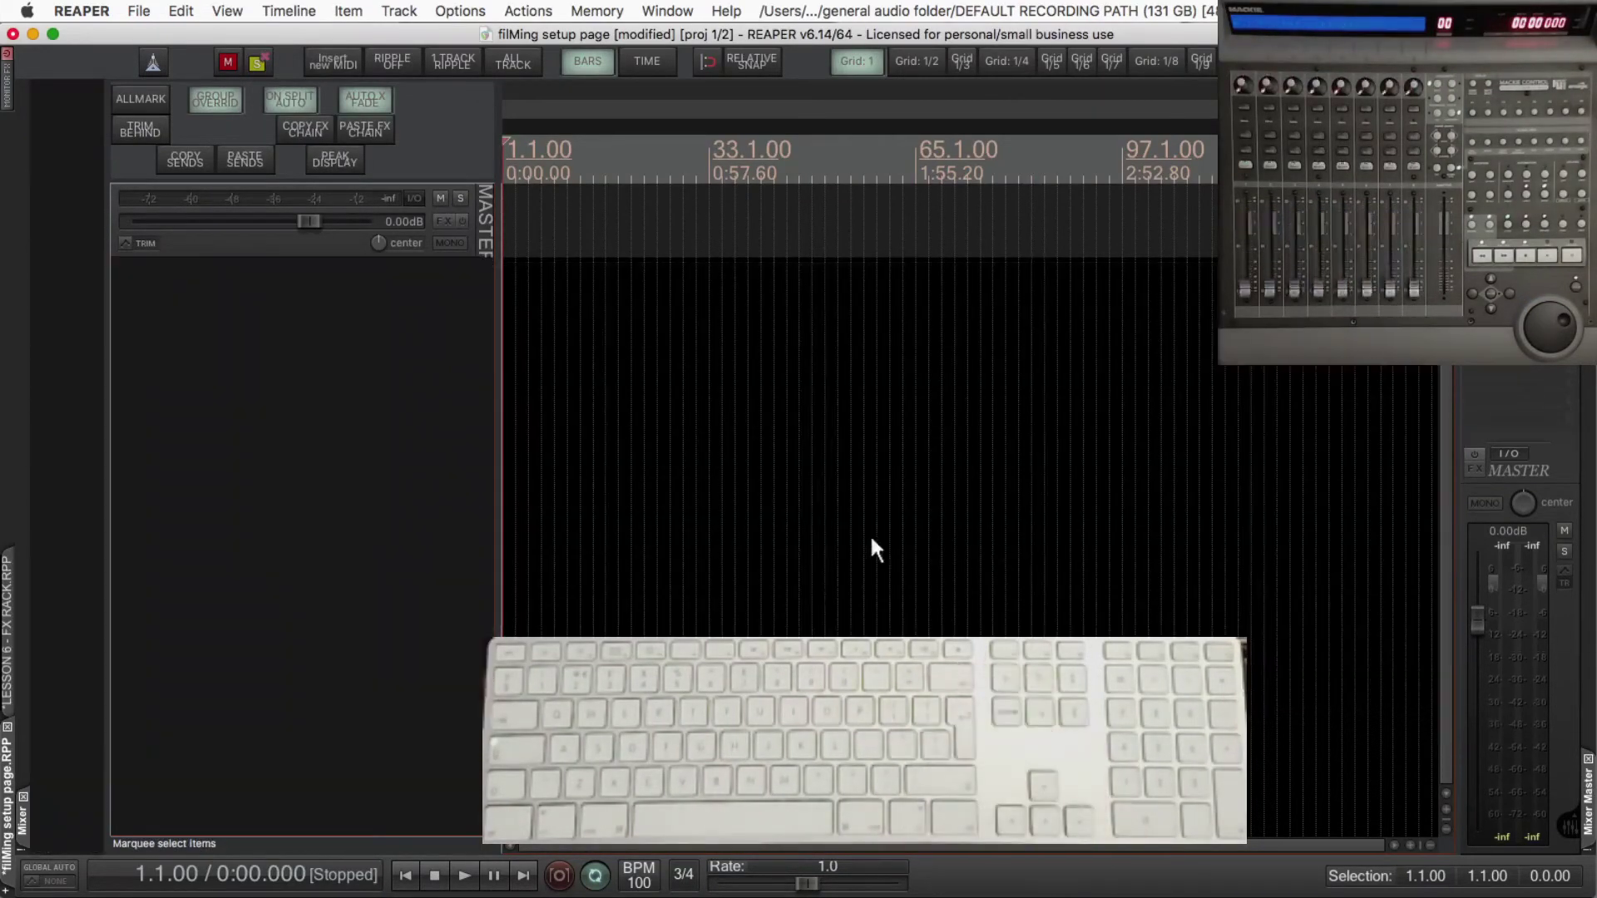
{"action": "right_click", "coordinate": [382, 288]}
{"action": "mouse_move", "coordinate": [438, 323]}
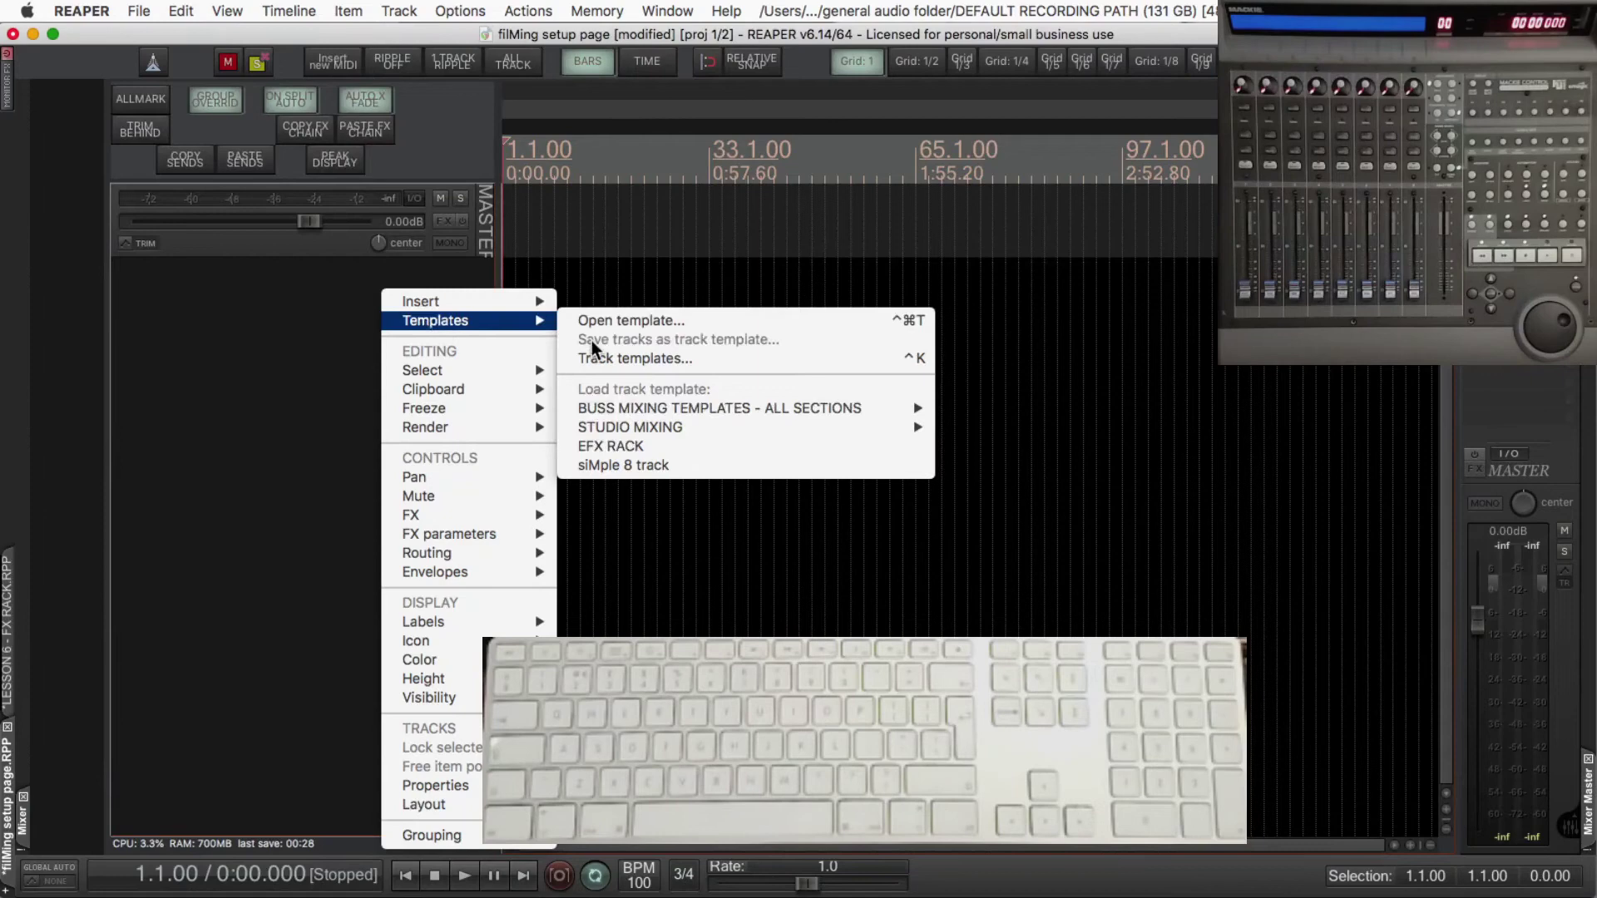
{"action": "left_click", "coordinate": [623, 450]}
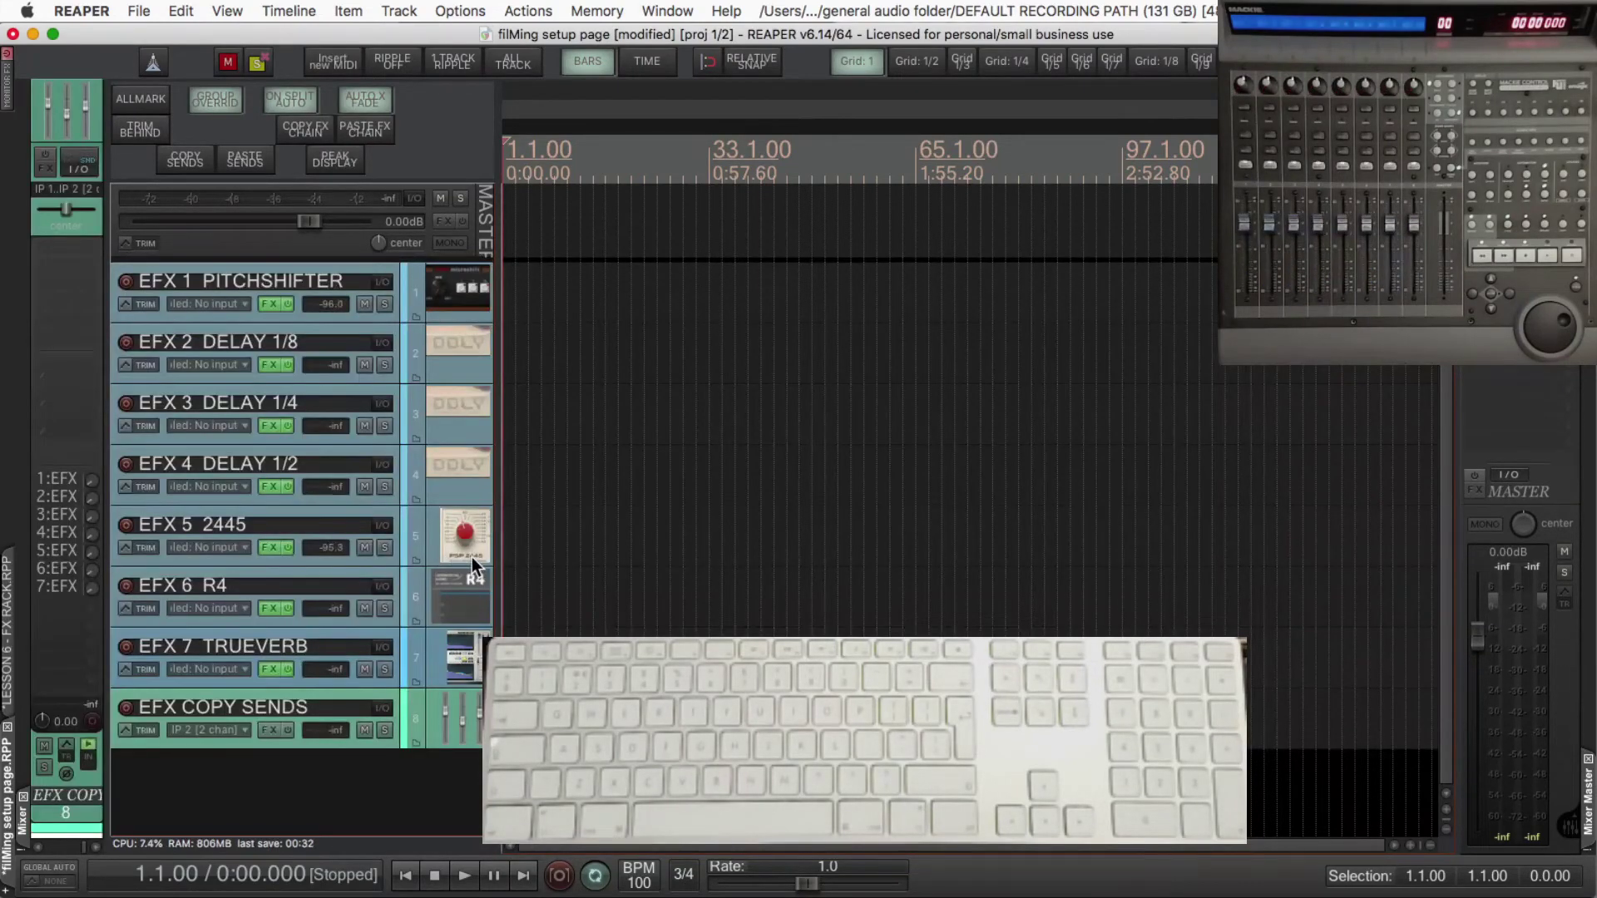
Copy the sends of EFX COPY SENDS and paste them onto a new track 9
{"action": "key", "text": "Down"}
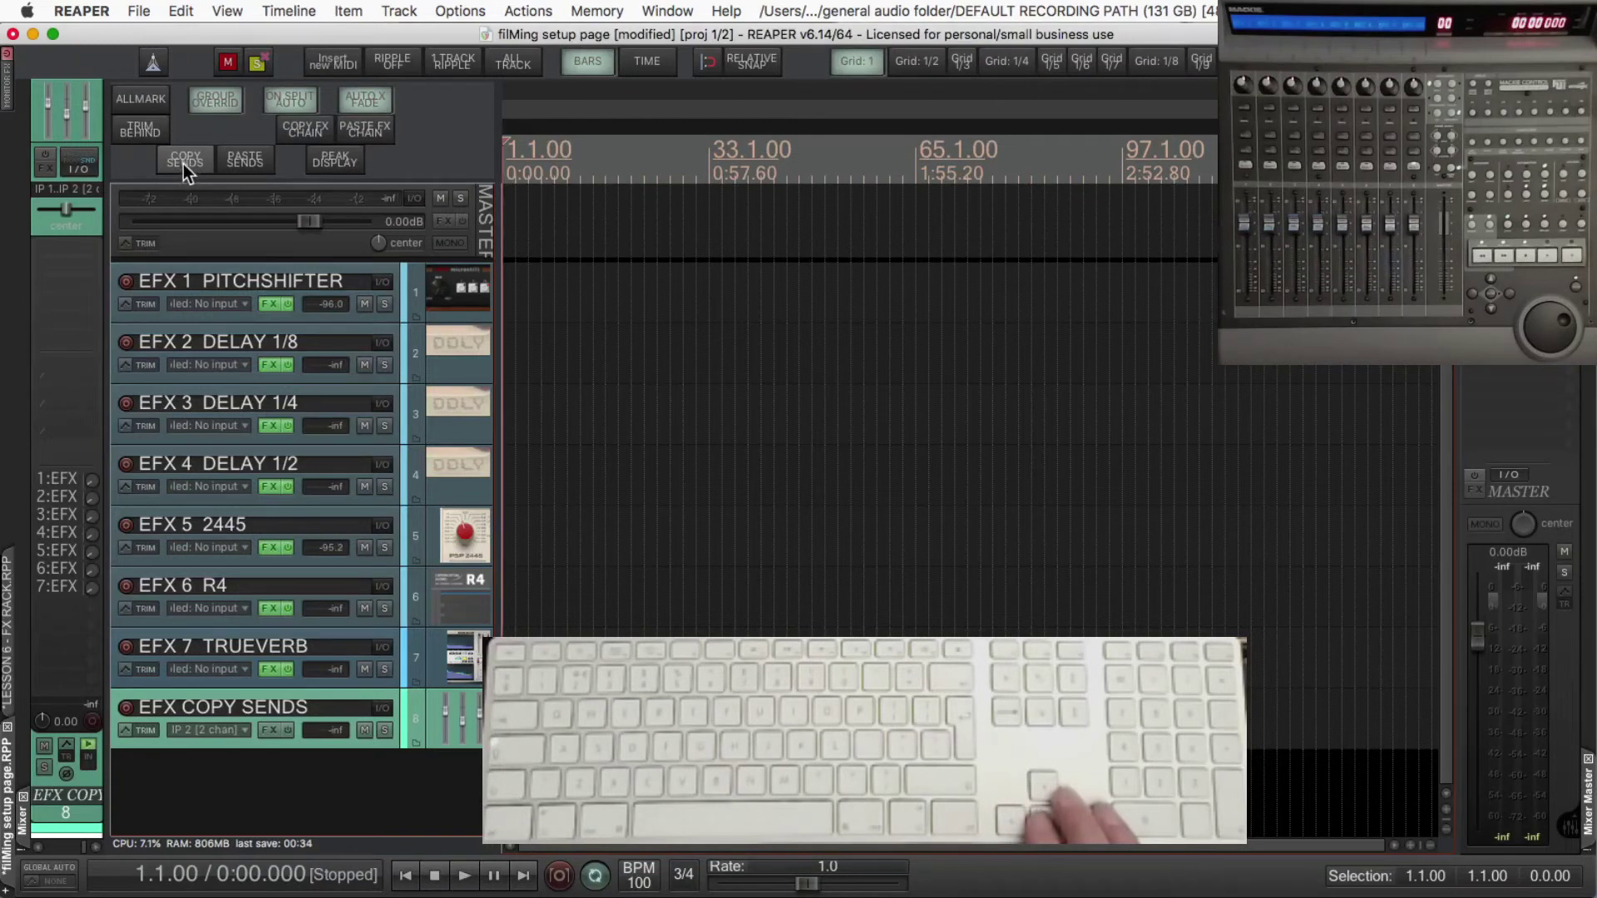
{"action": "left_click", "coordinate": [187, 170]}
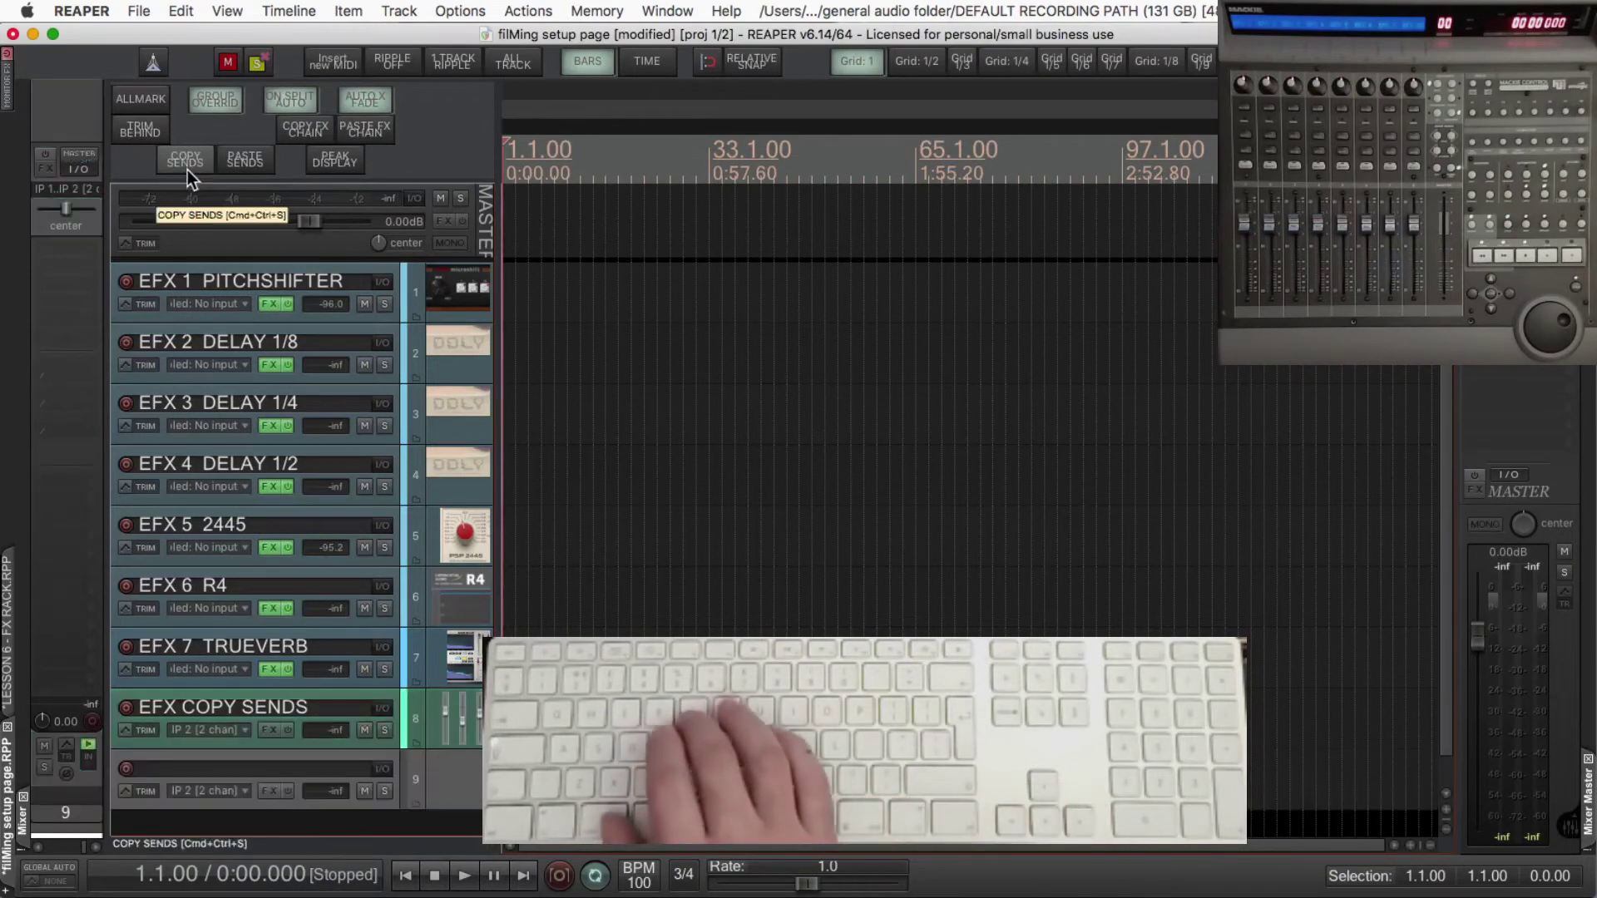
{"action": "left_click", "coordinate": [243, 160]}
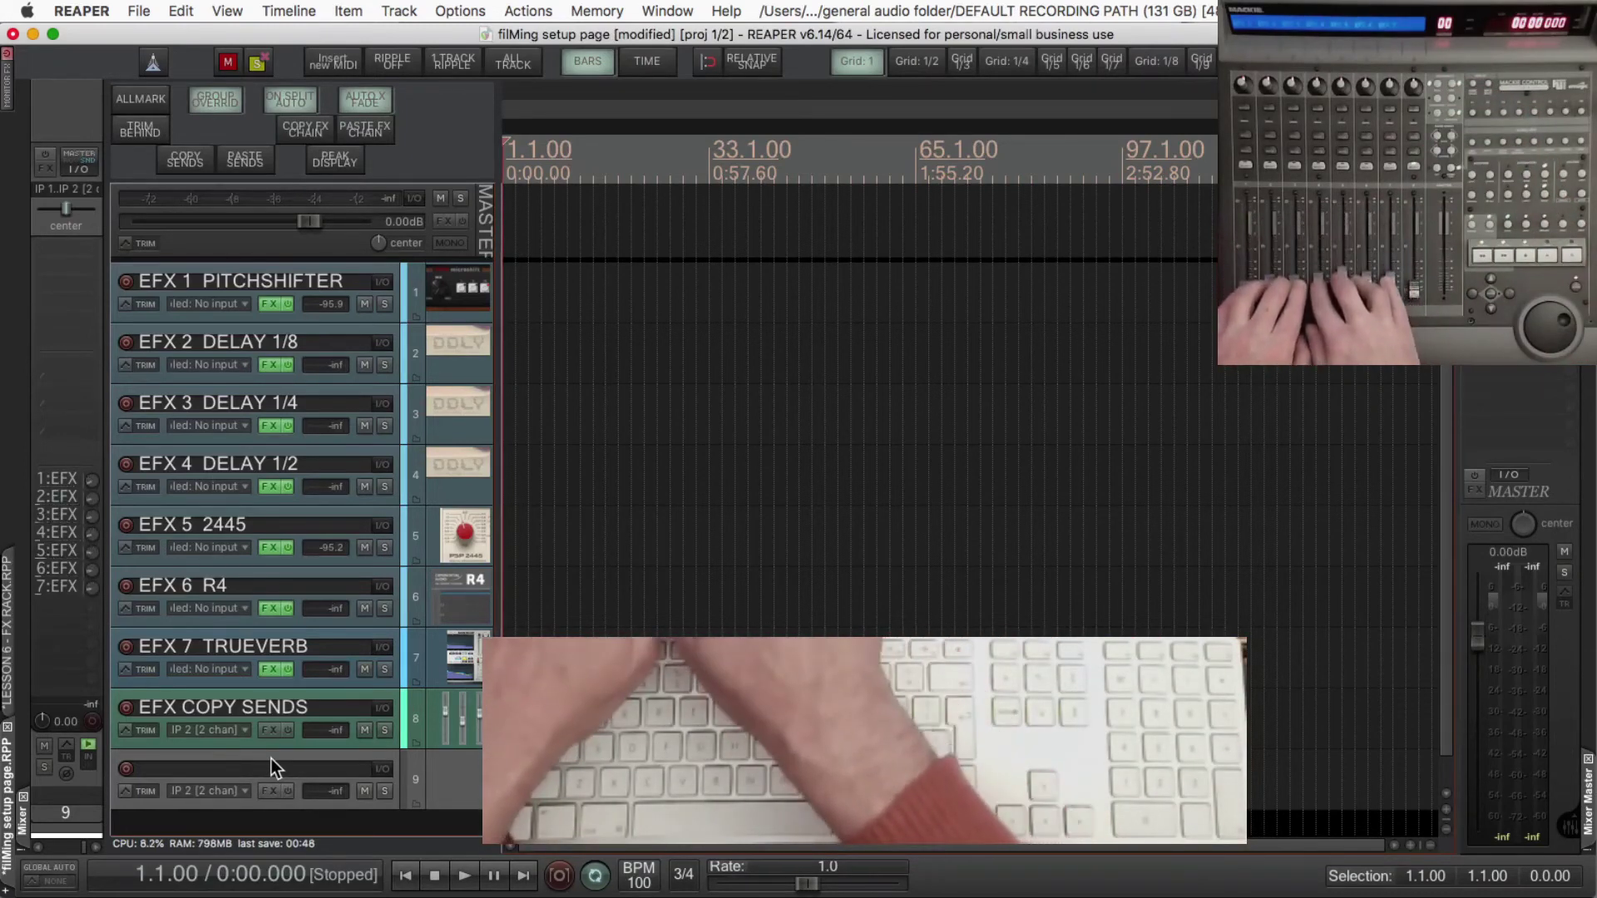
Turn off the master send in the routing of track 9, and delete the track
{"action": "key", "text": "i"}
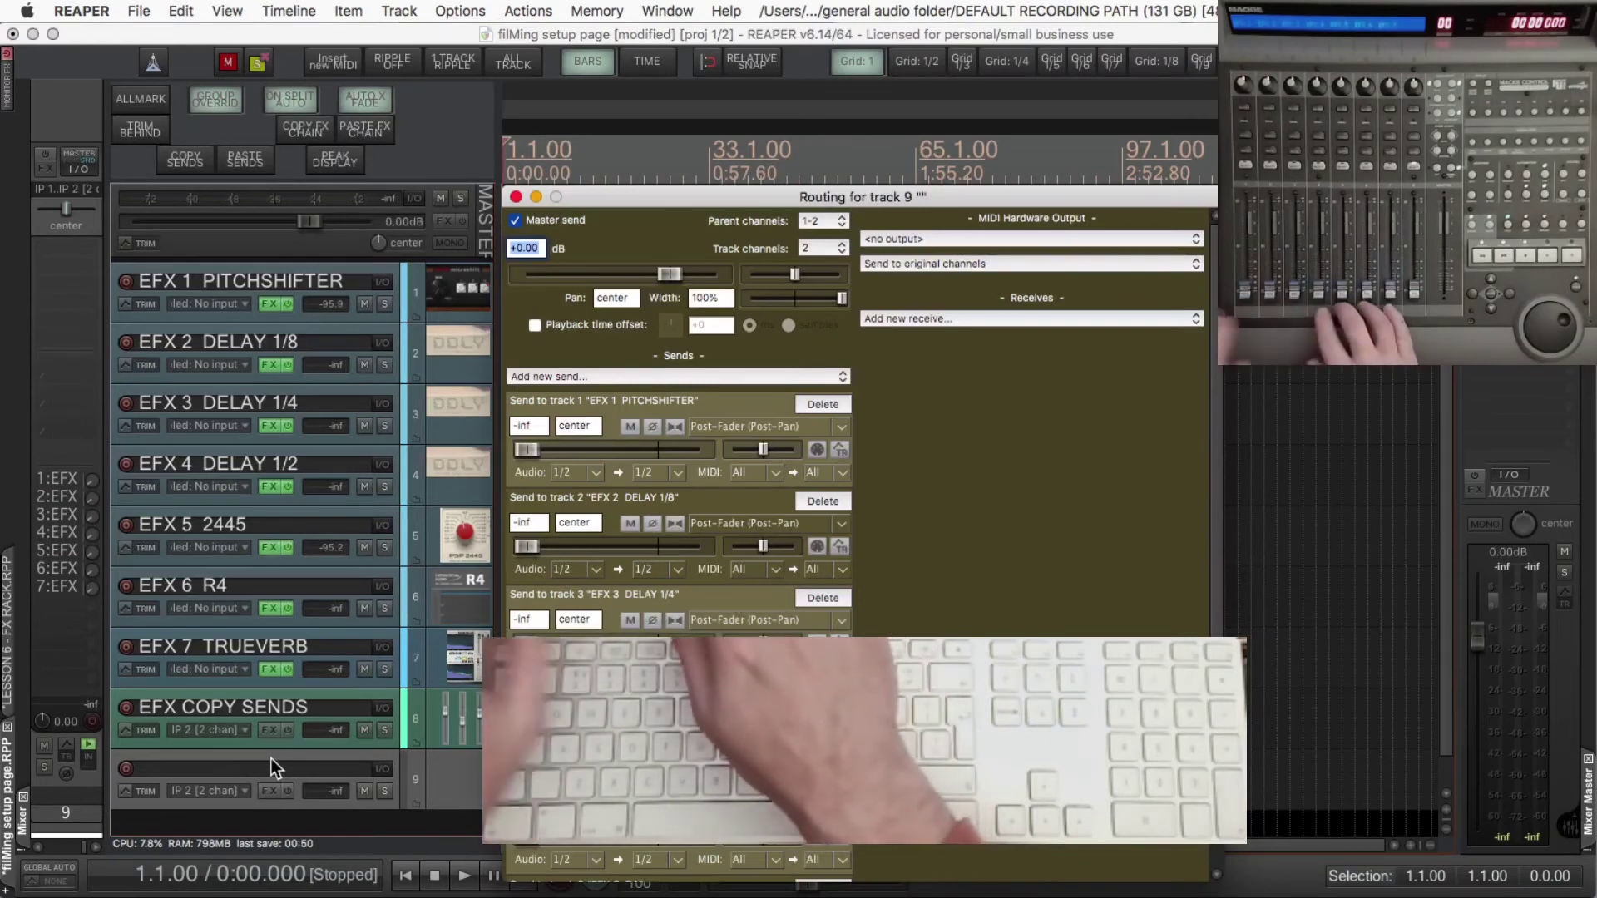
{"action": "left_click_drag", "start_coordinate": [608, 205], "coordinate": [234, 93]}
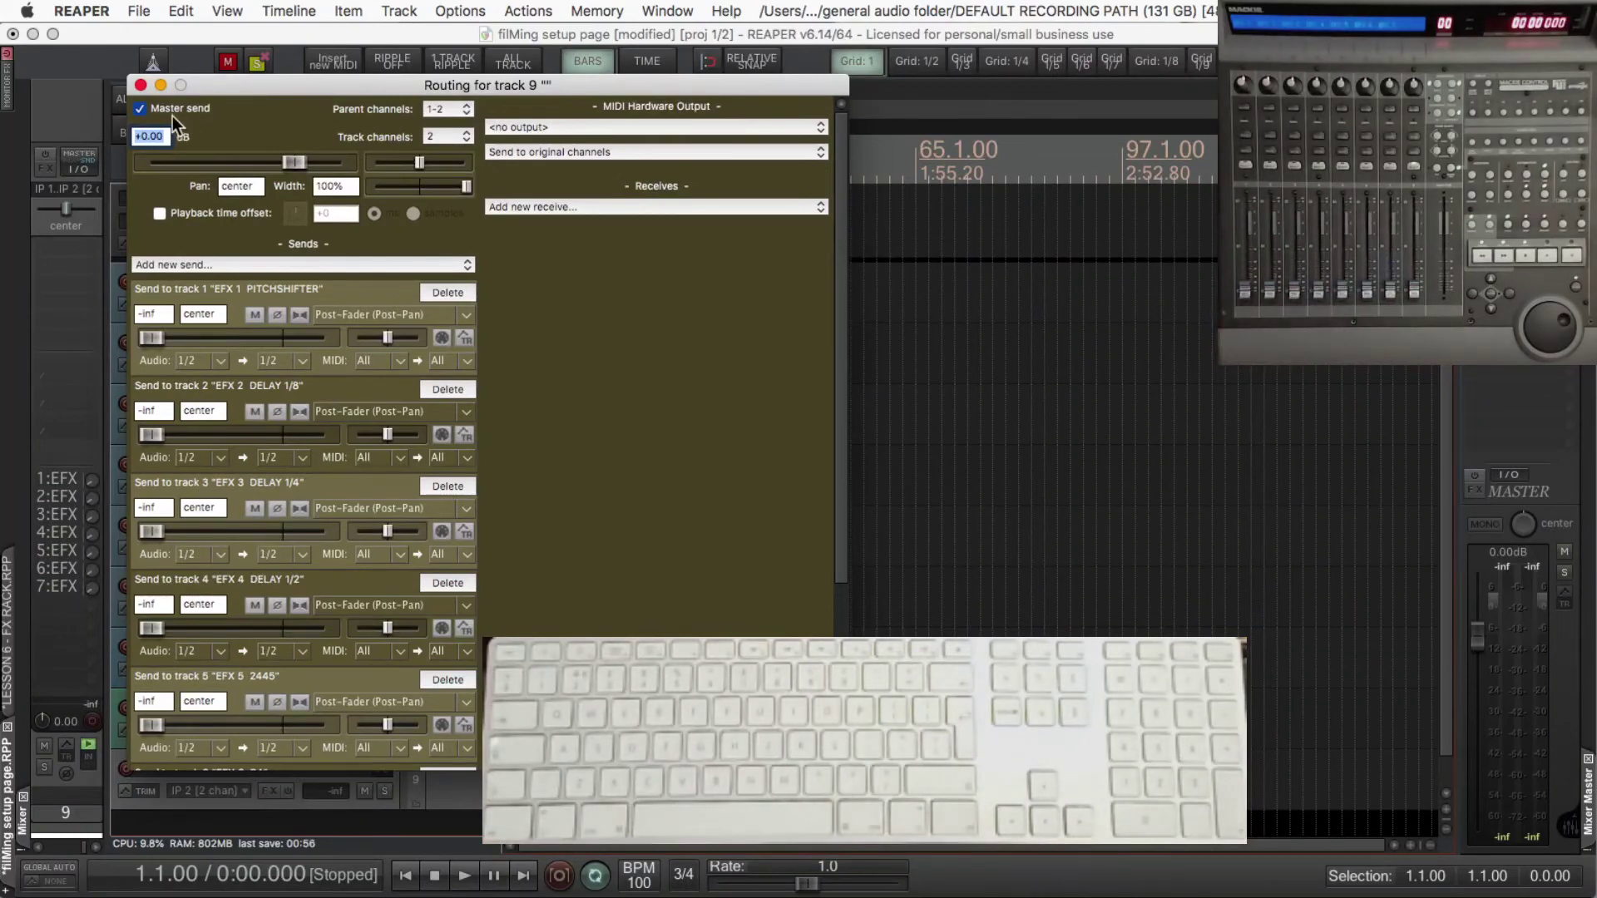
{"action": "left_click", "coordinate": [140, 109]}
{"action": "left_click", "coordinate": [140, 84]}
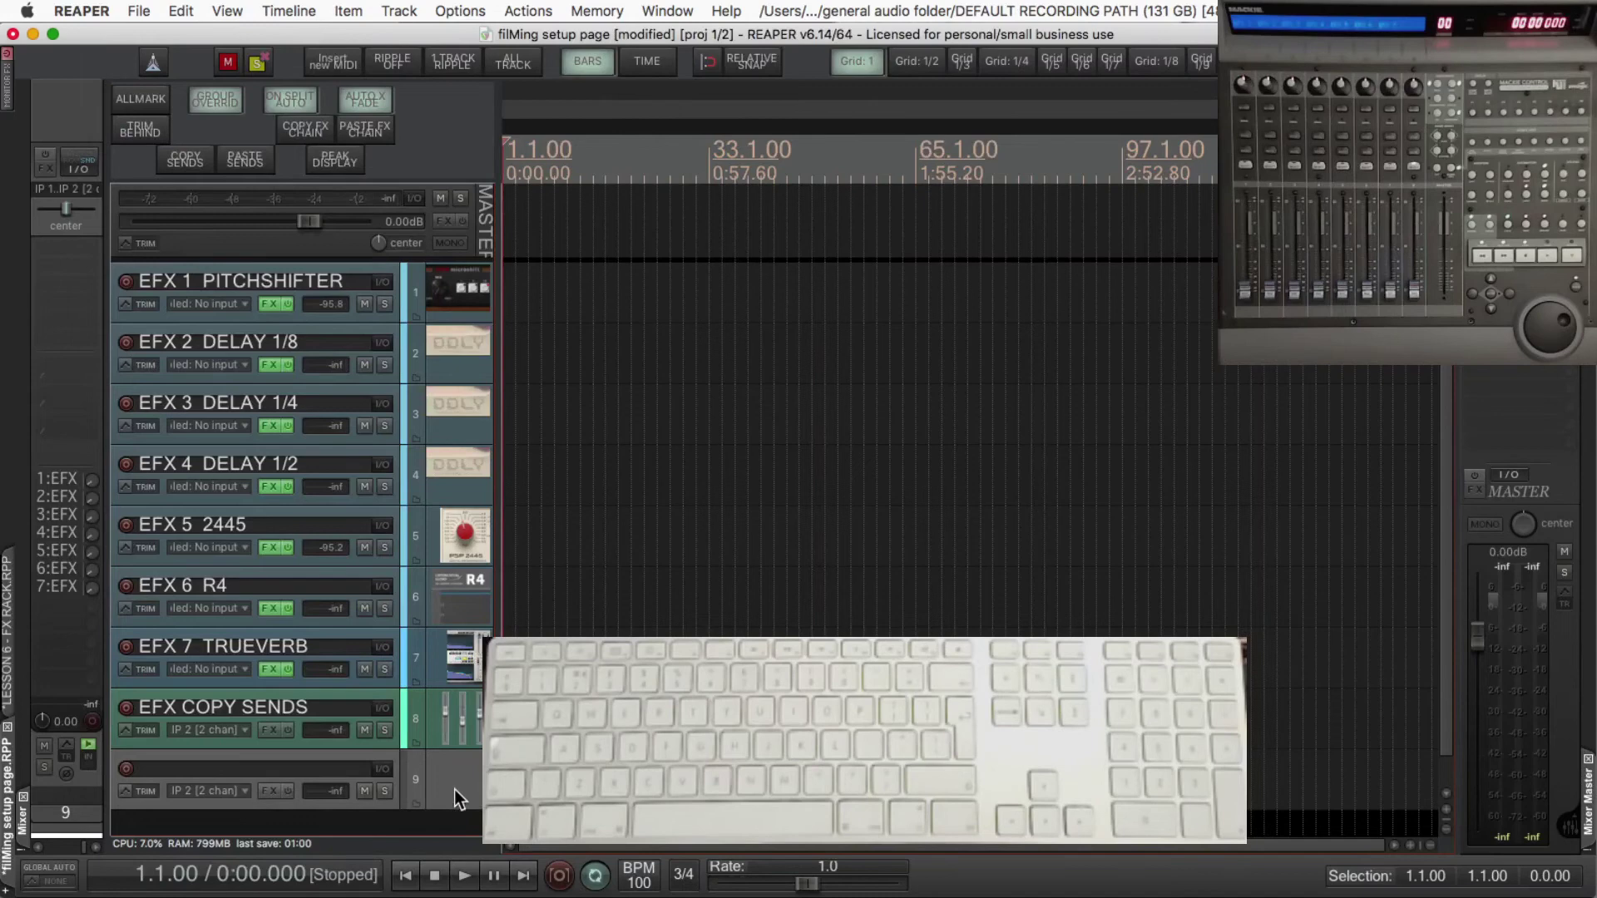
{"action": "key", "text": "Delete"}
{"action": "key", "text": "Return"}
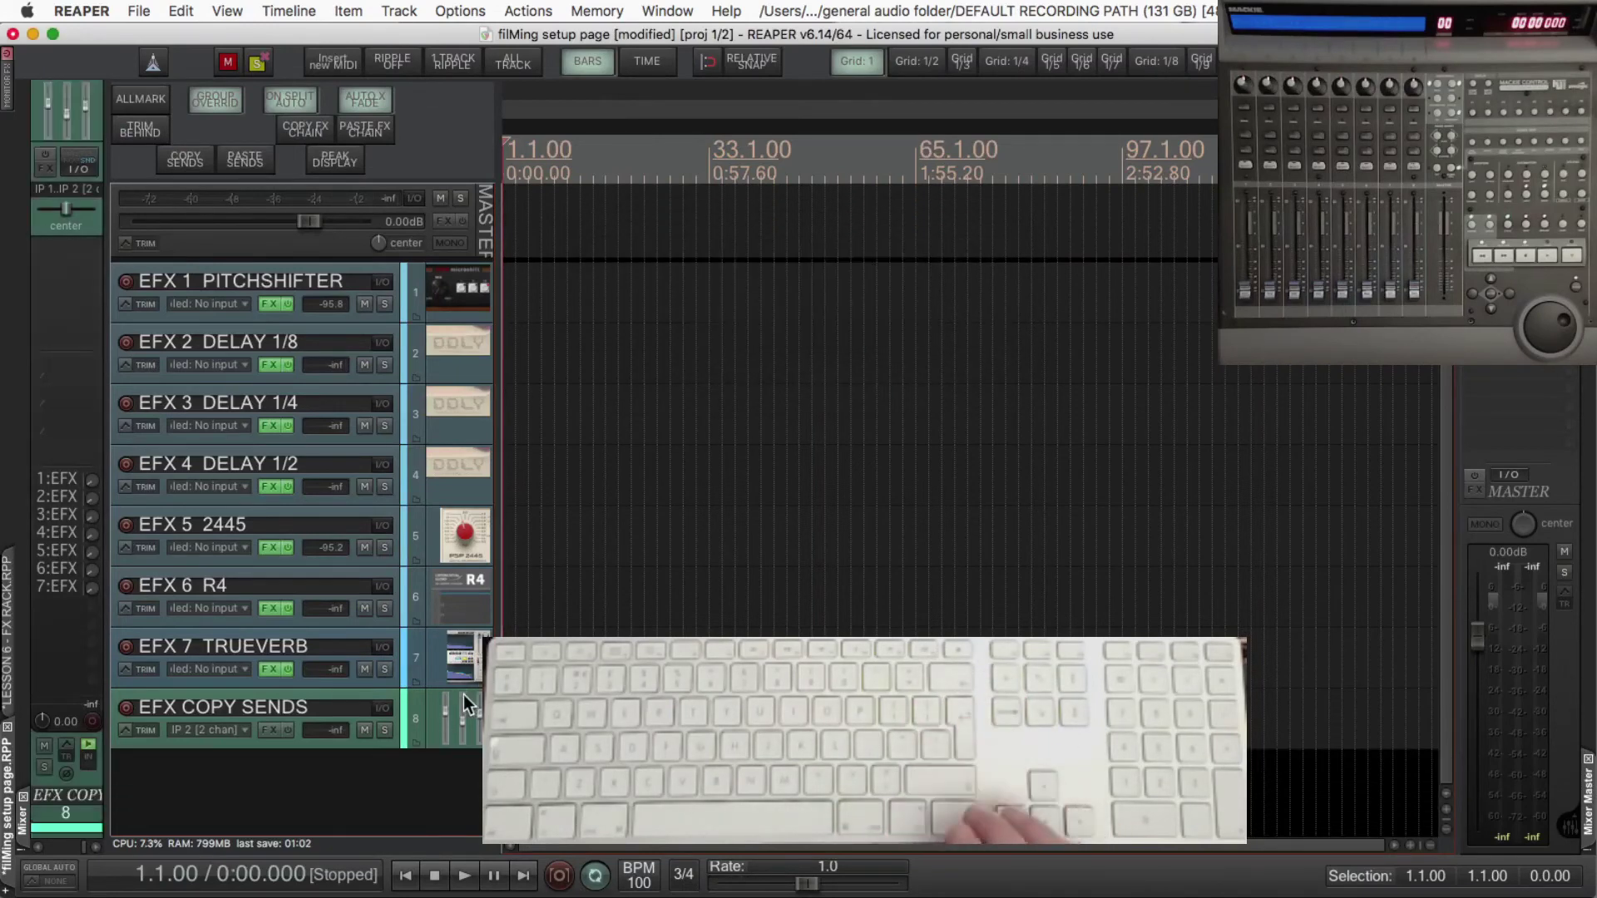
Save all eight tracks of the reloaded rack as a track template again, overwriting EFX RACK.RTrackTemplate
{"action": "left_click", "coordinate": [428, 697]}
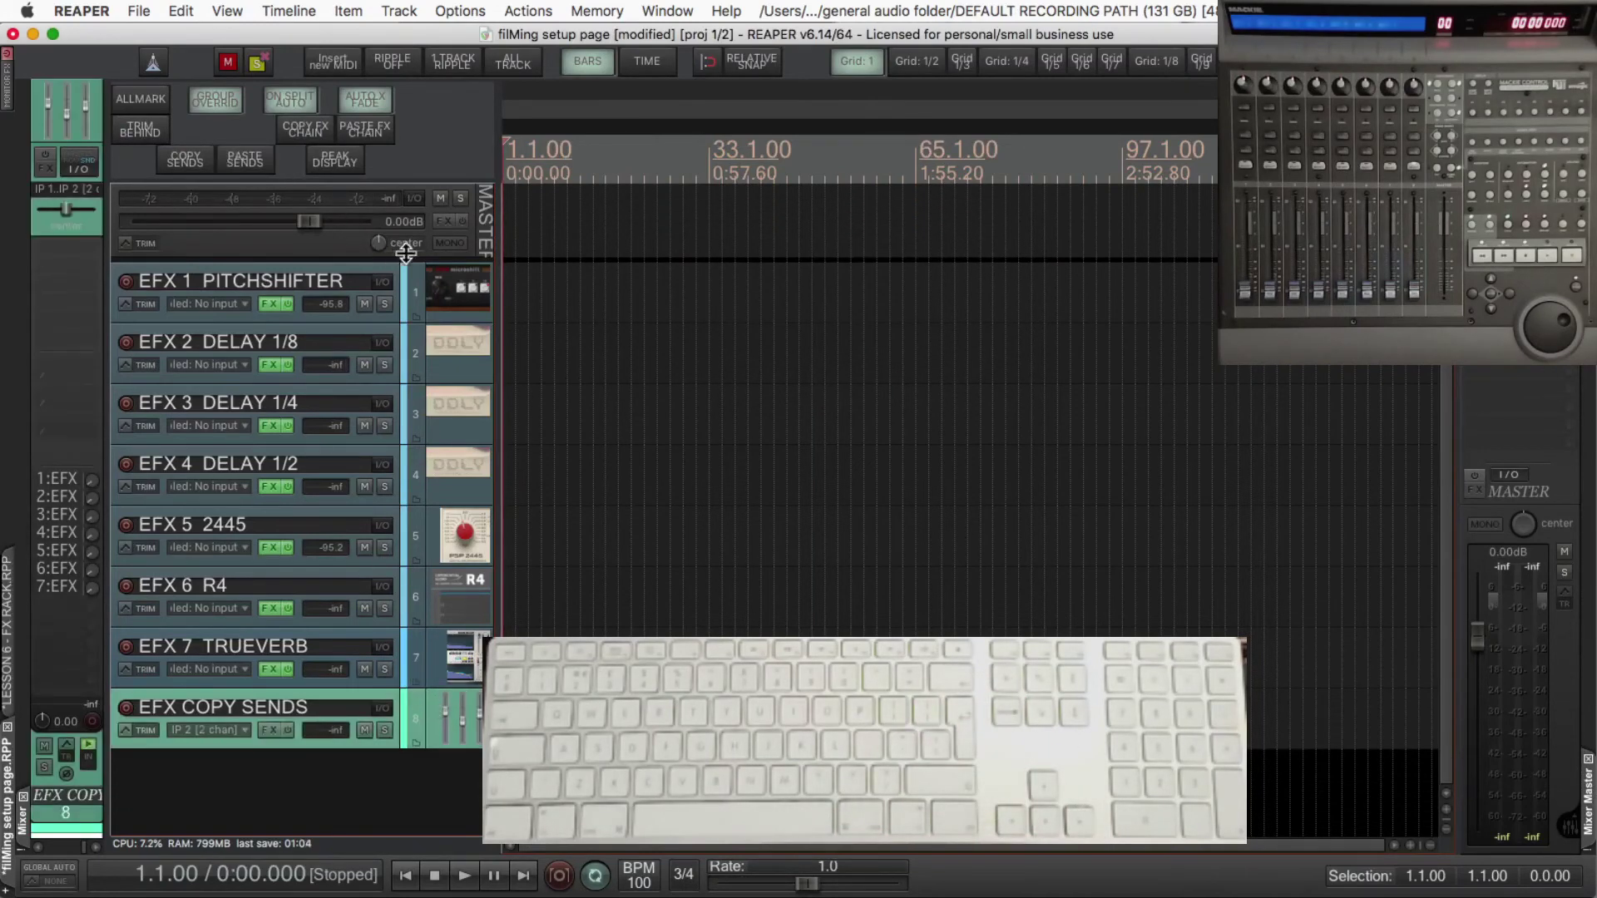
{"action": "left_click", "coordinate": [457, 278], "text": "shift"}
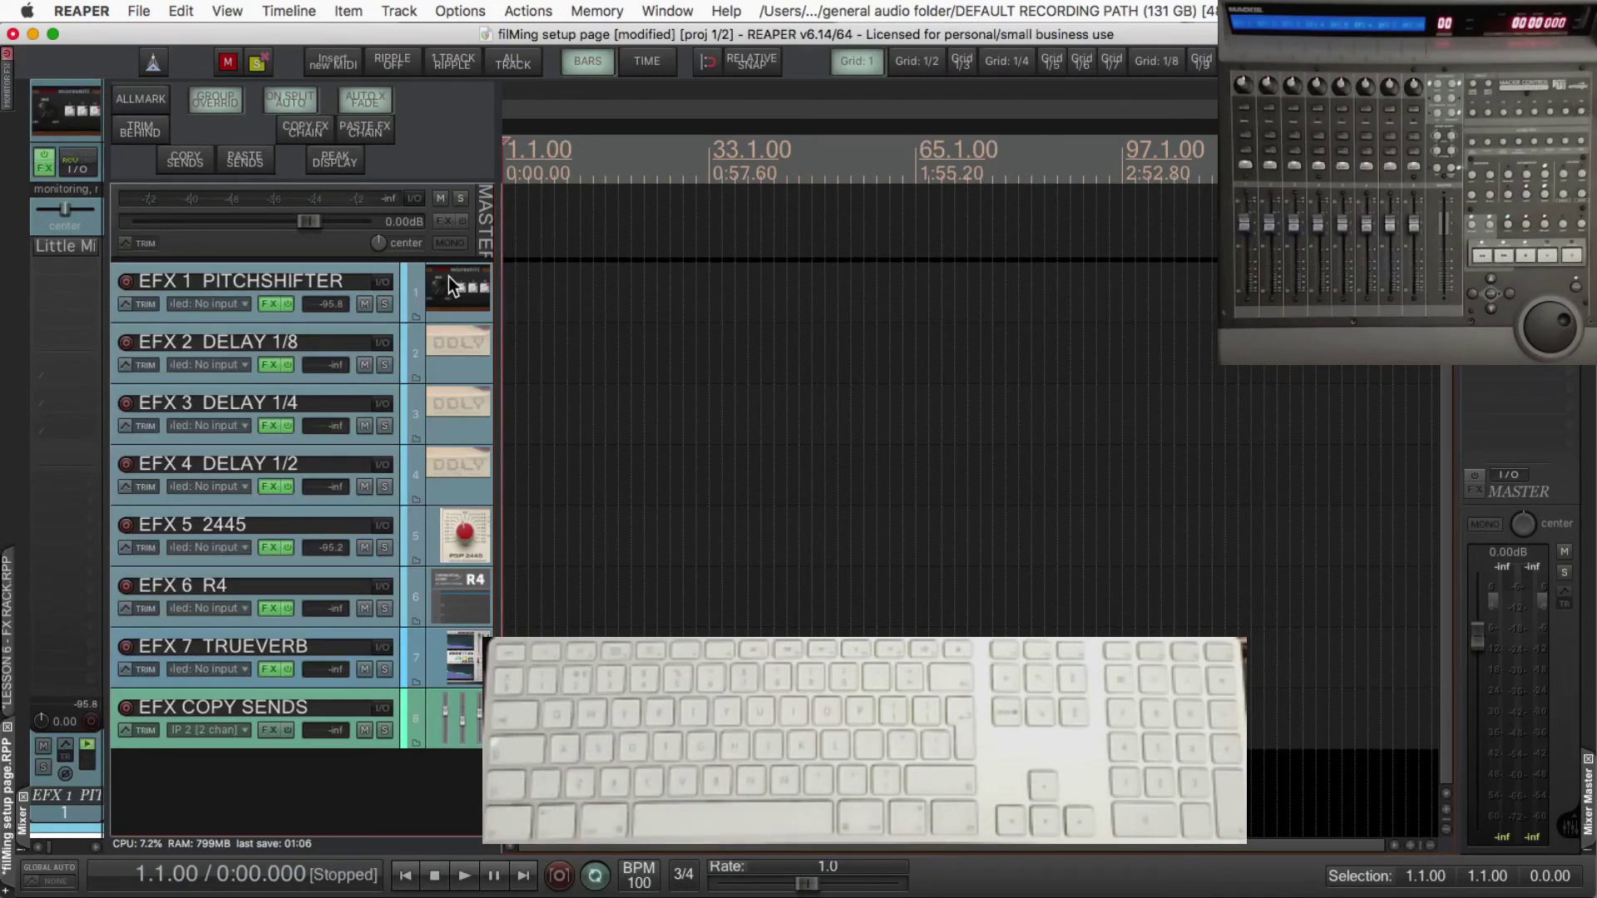
{"action": "right_click", "coordinate": [448, 276]}
{"action": "mouse_move", "coordinate": [500, 308]}
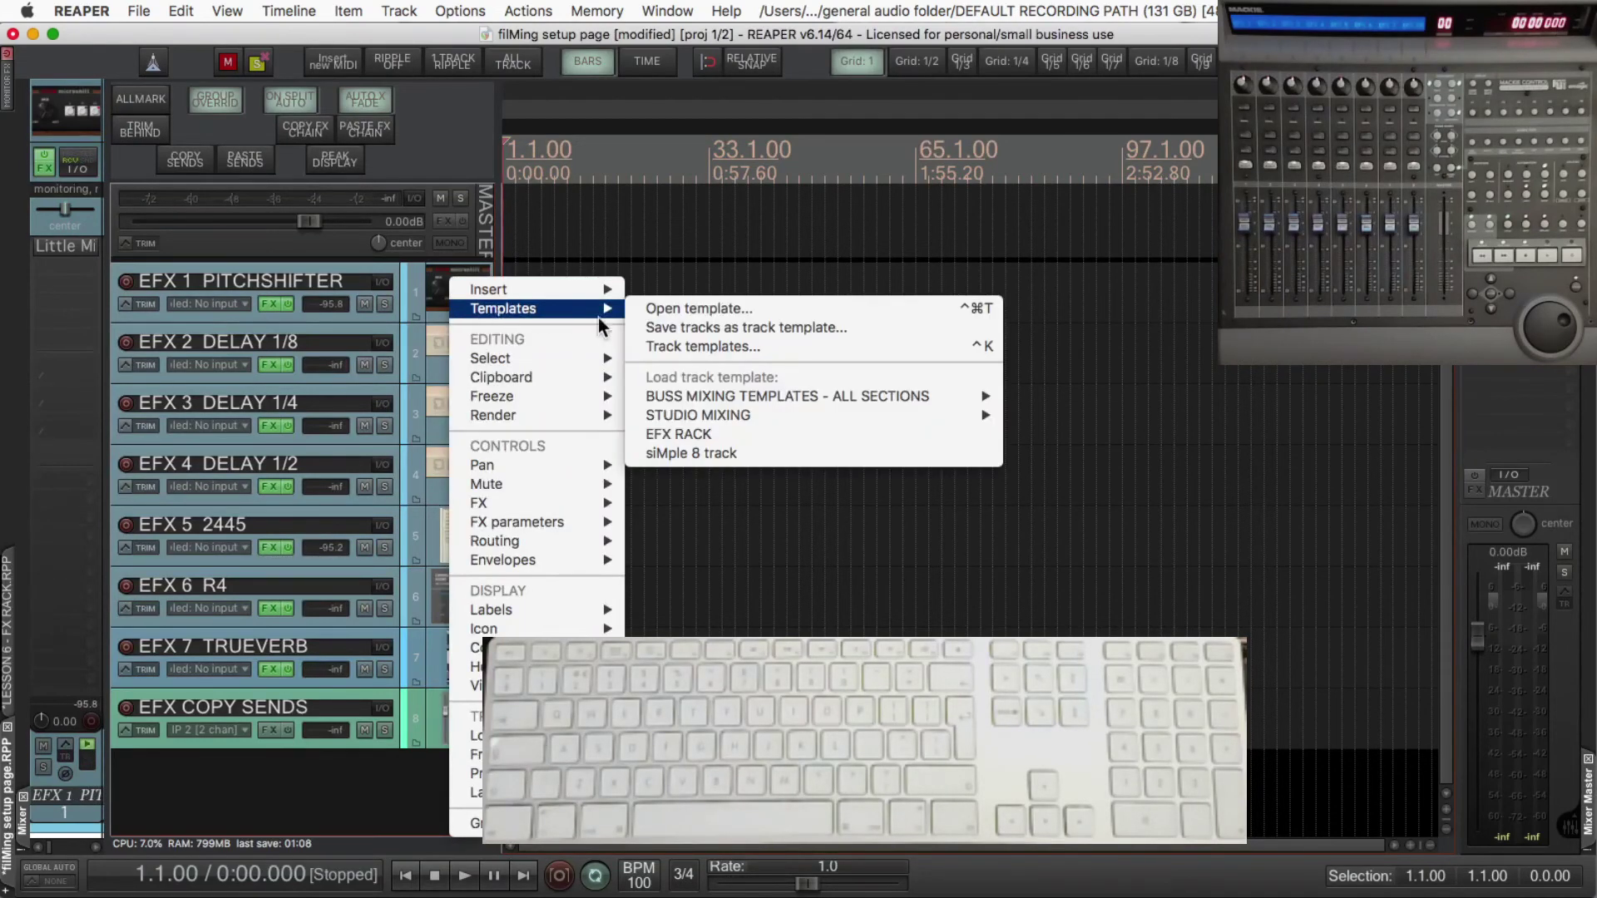
{"action": "left_click", "coordinate": [645, 329]}
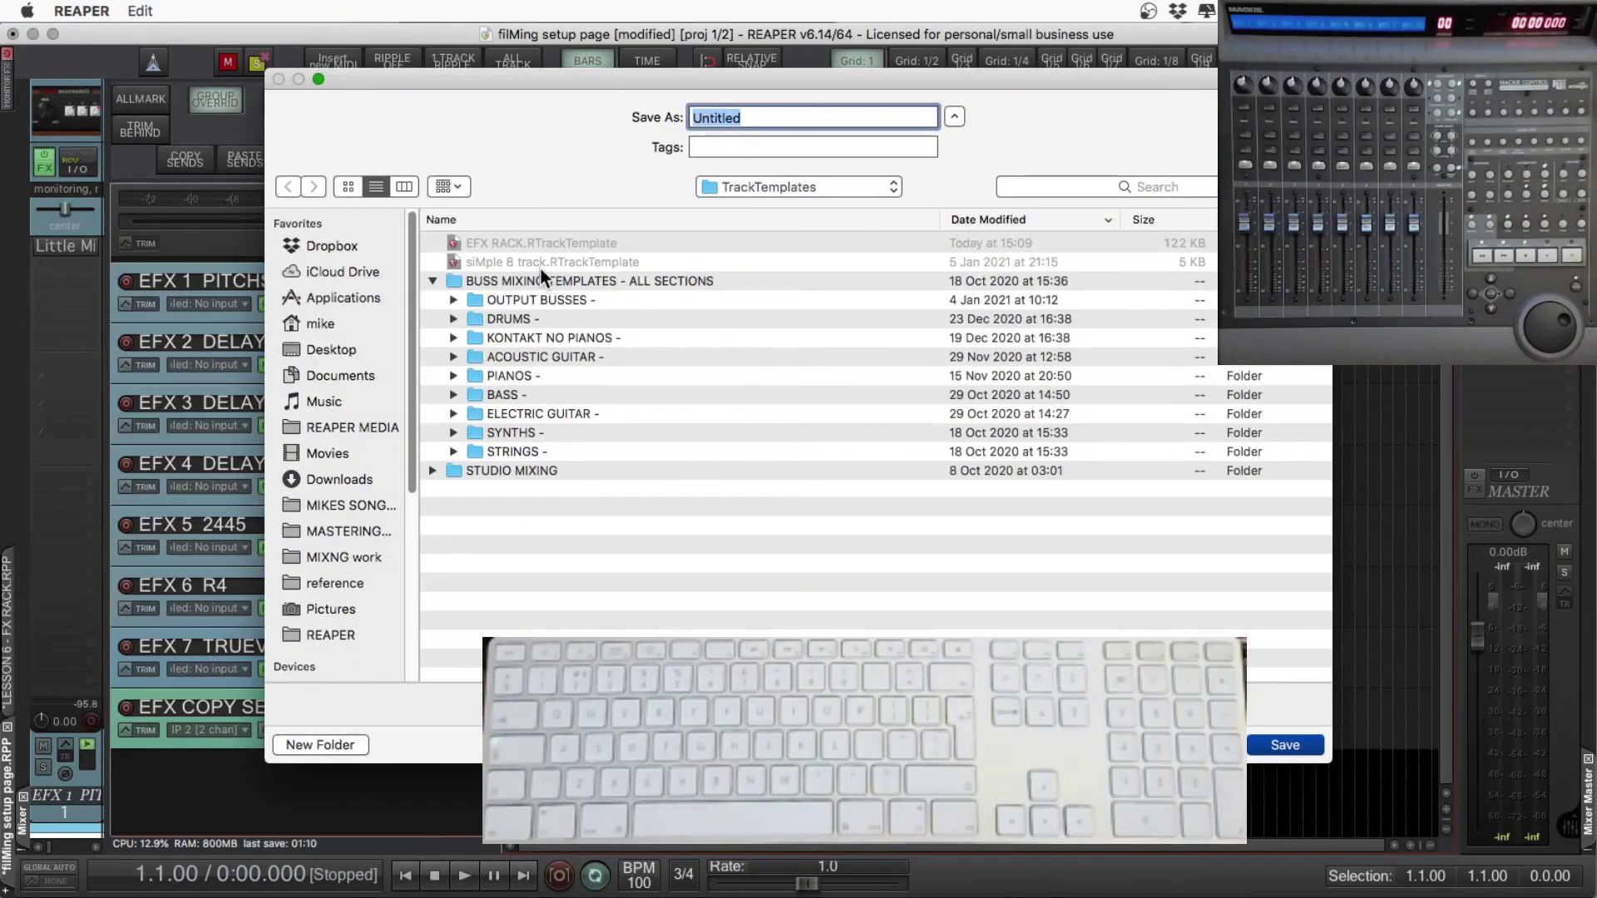
{"action": "left_click", "coordinate": [534, 243]}
{"action": "key", "text": "Return"}
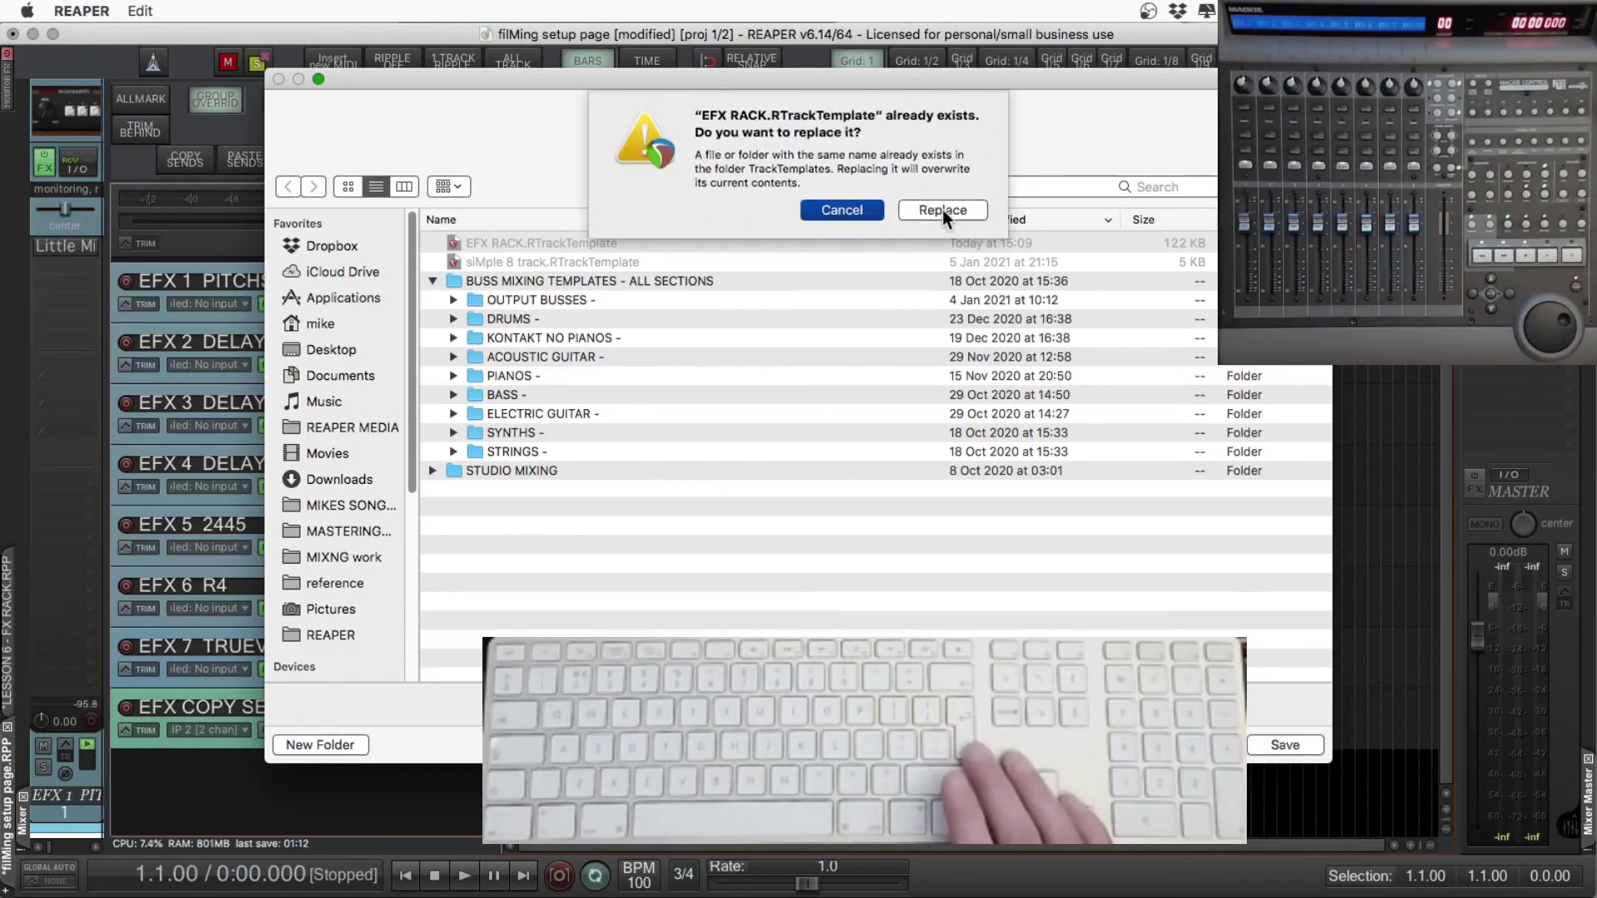
{"action": "left_click", "coordinate": [947, 208]}
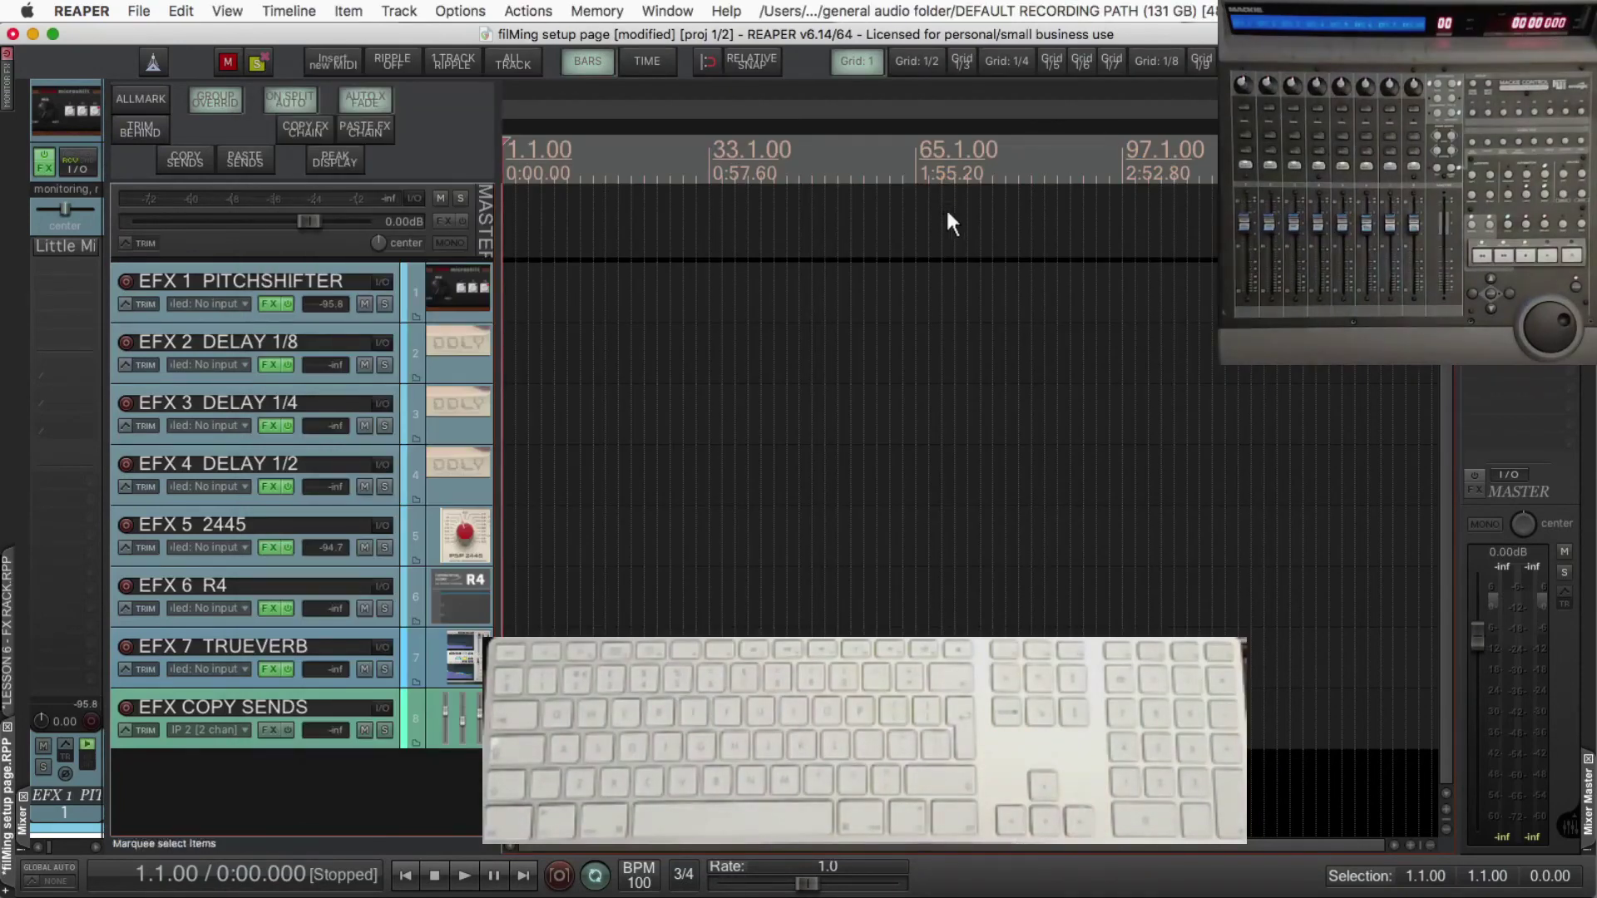